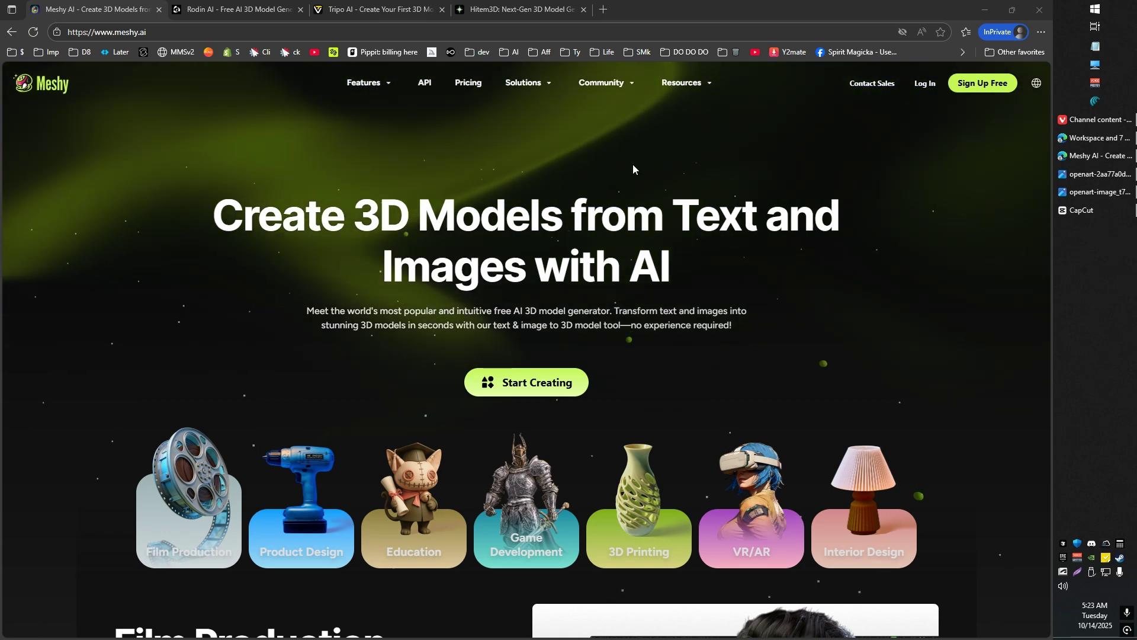
Look over the home pages of the four AI 3D generators: Meshy, Rodin, Tripo and Hitem3D
left_click(236, 7)
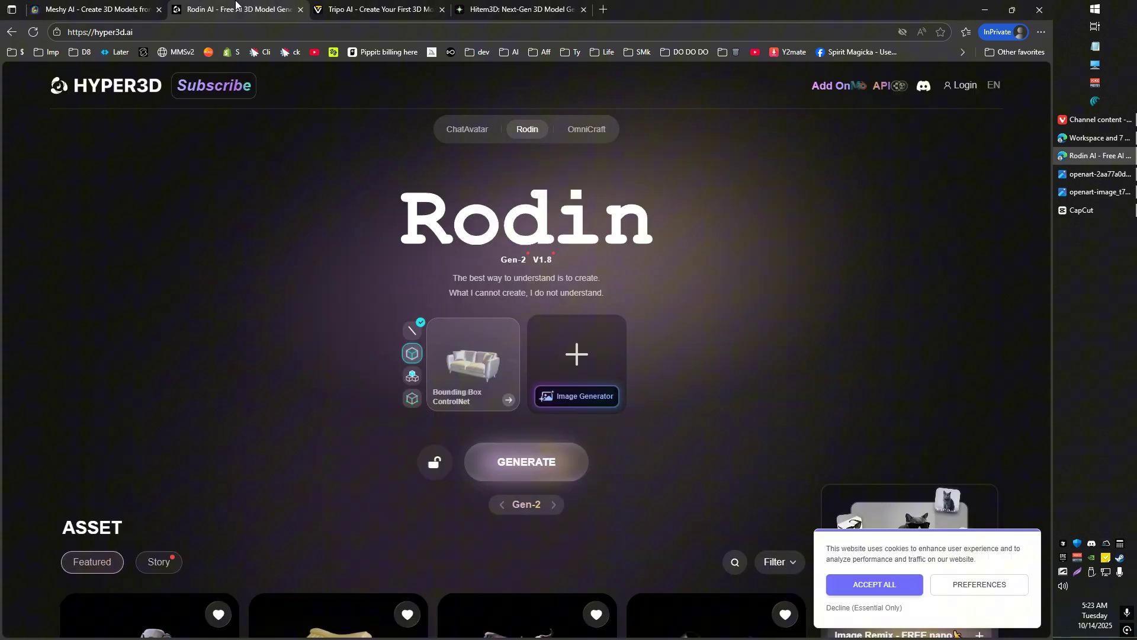
left_click(379, 8)
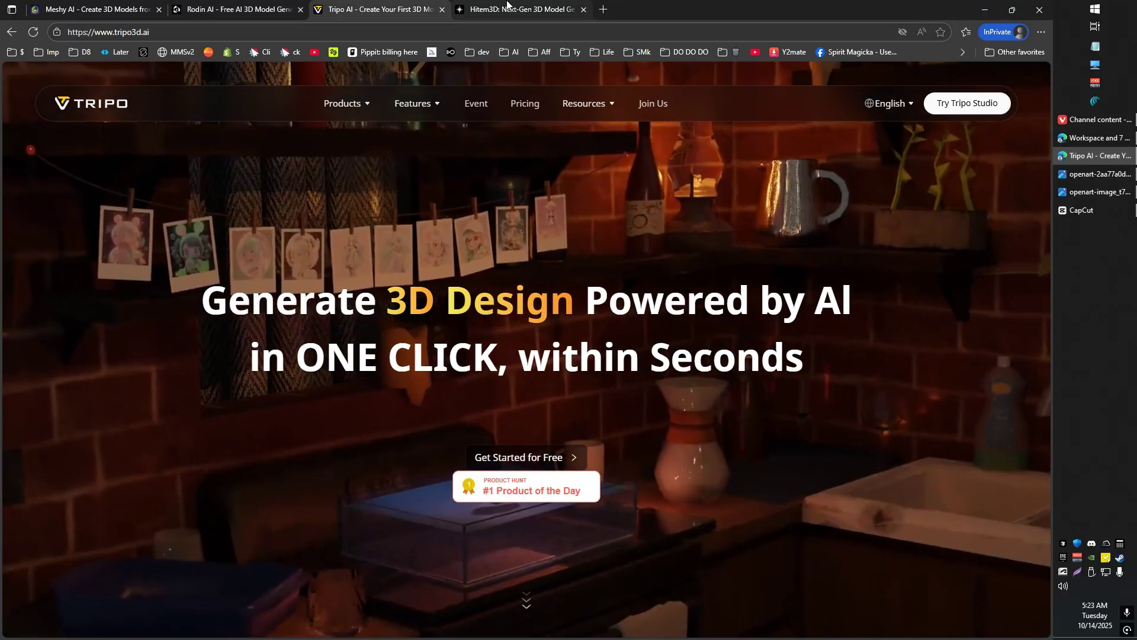
left_click(507, 7)
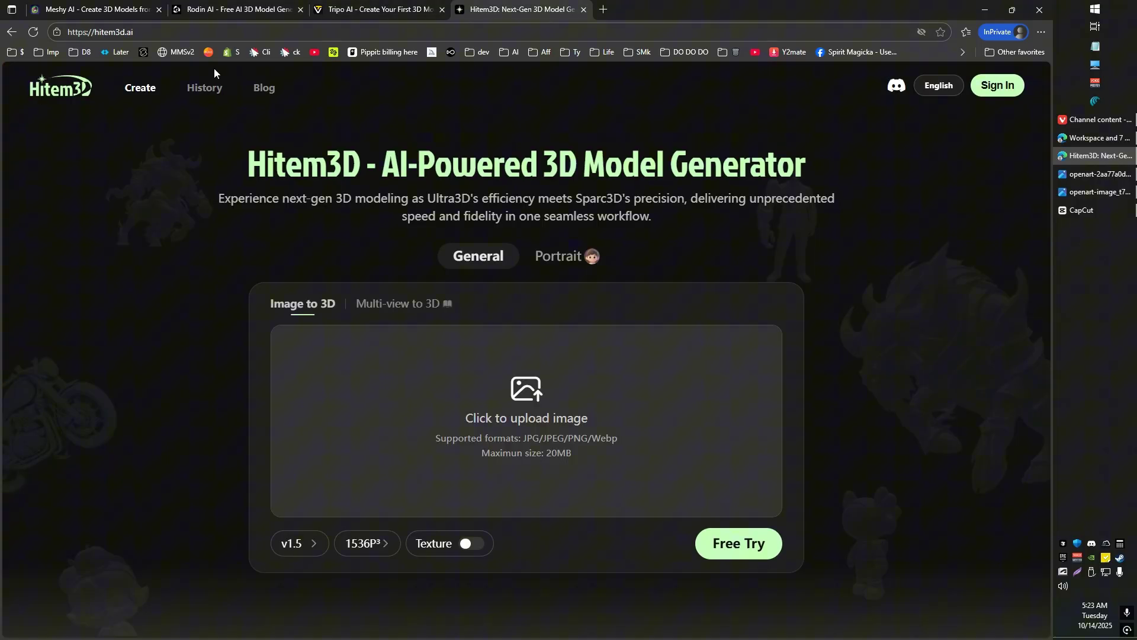
left_click(99, 6)
left_click(234, 10)
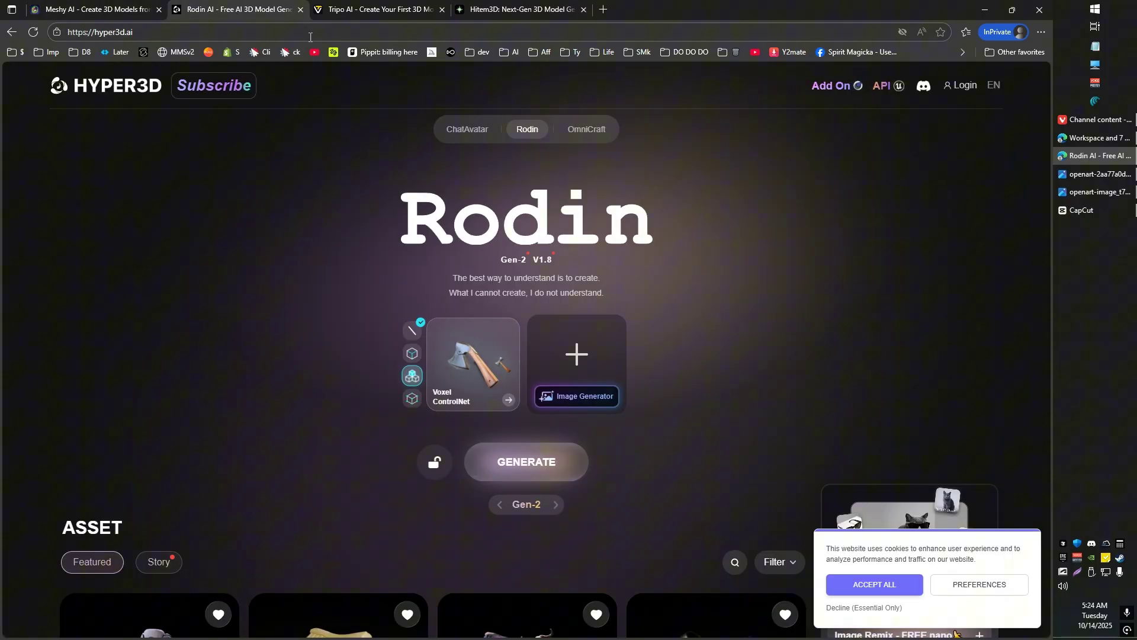
left_click(360, 6)
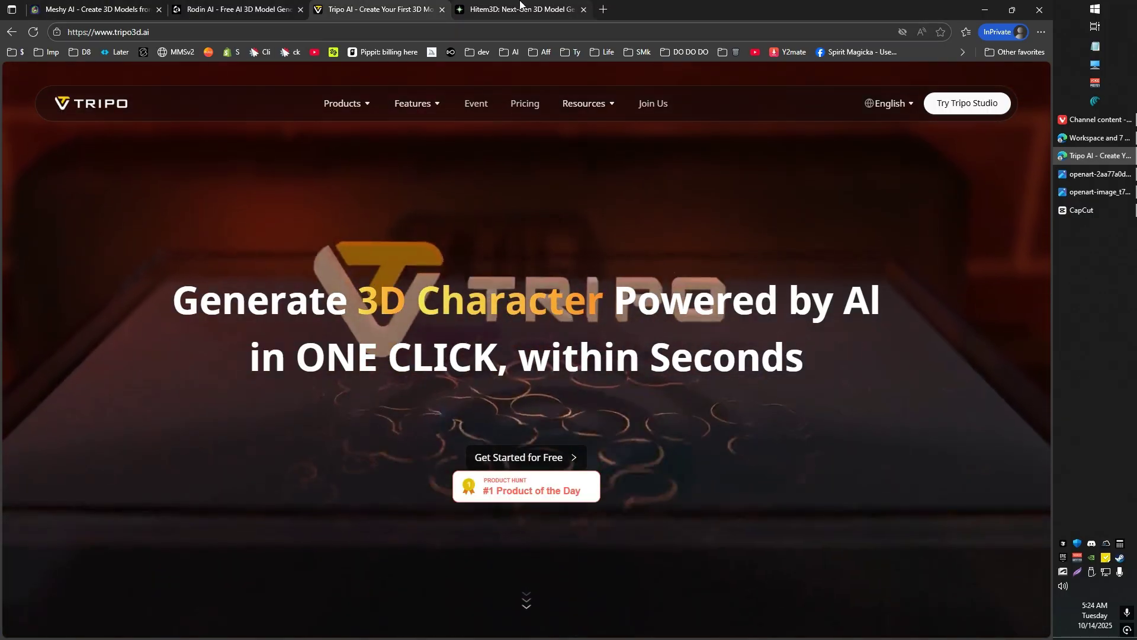
left_click(506, 10)
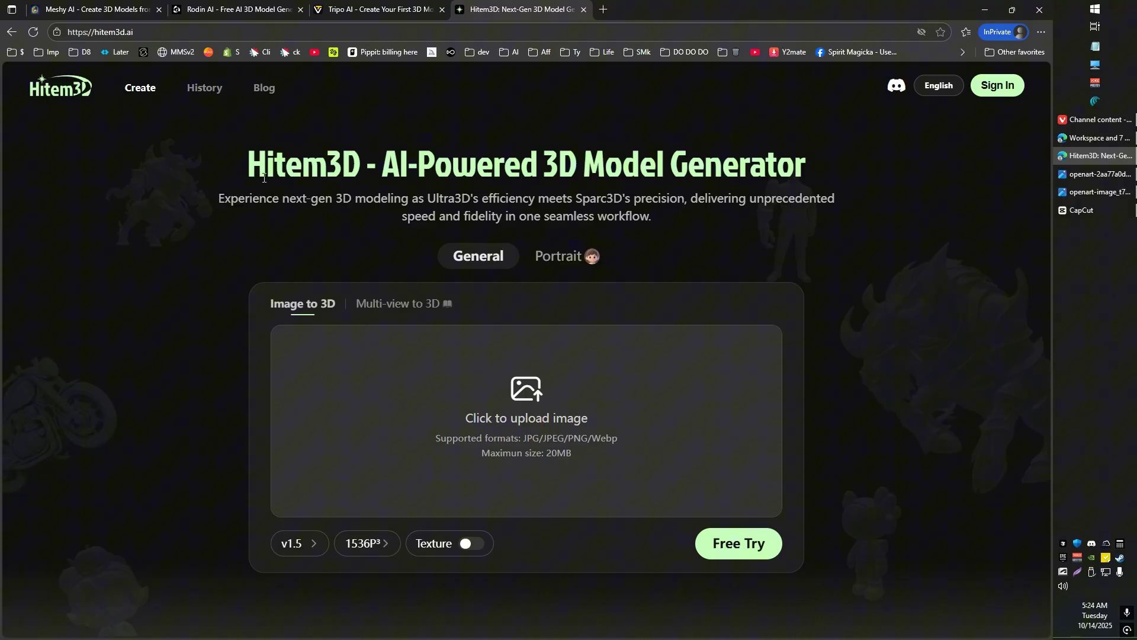
left_click(118, 8)
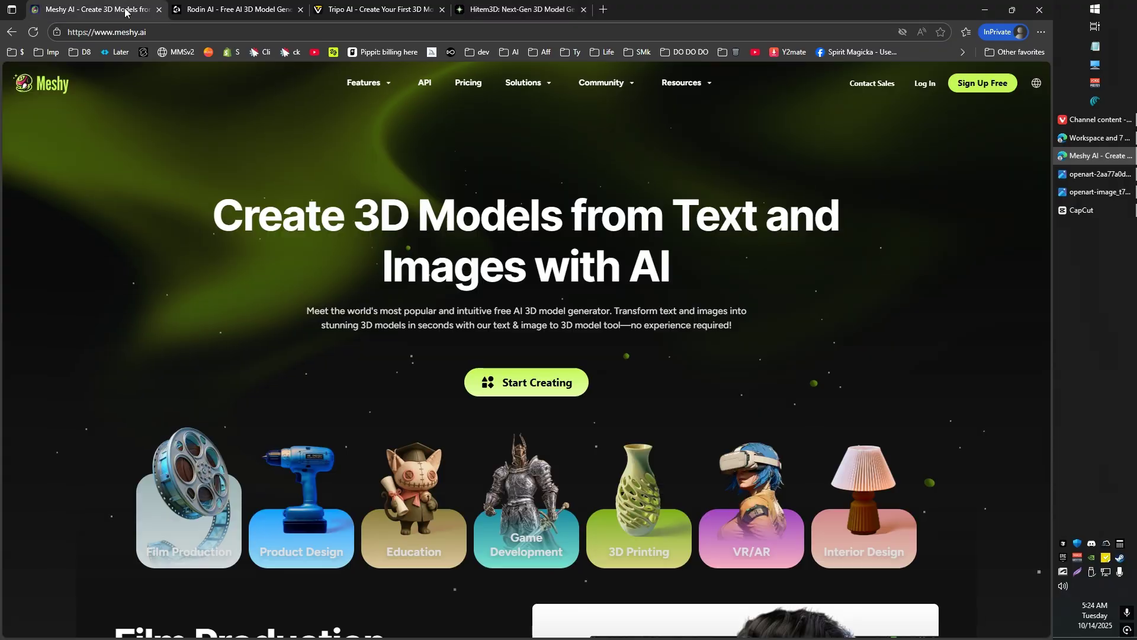
Bring up the white robot and metallic humanoid reference images side by side
left_click(1083, 177)
left_click(1082, 193)
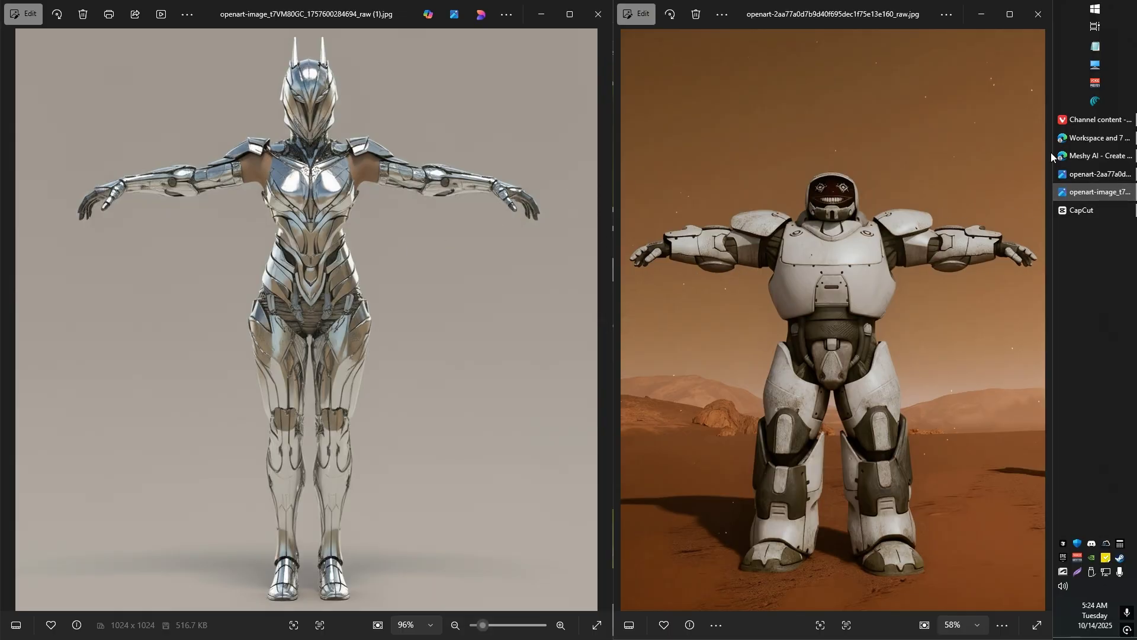
Switch to the Meshy workspace and examine the generated white robot model from the front
mouse_move(1065, 139)
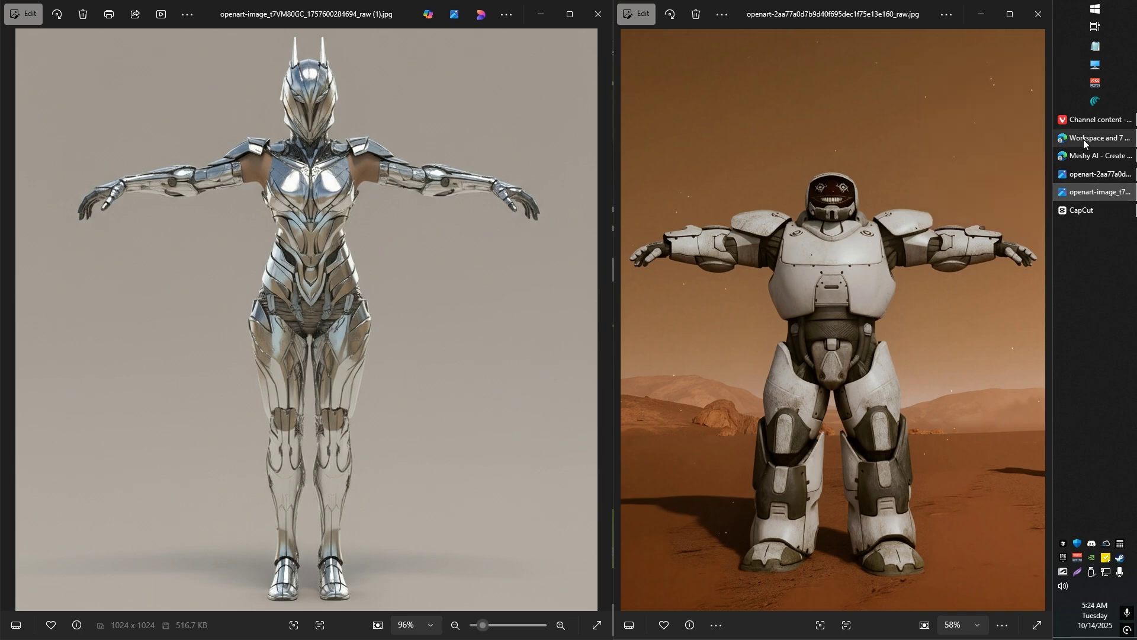
left_click(1083, 140)
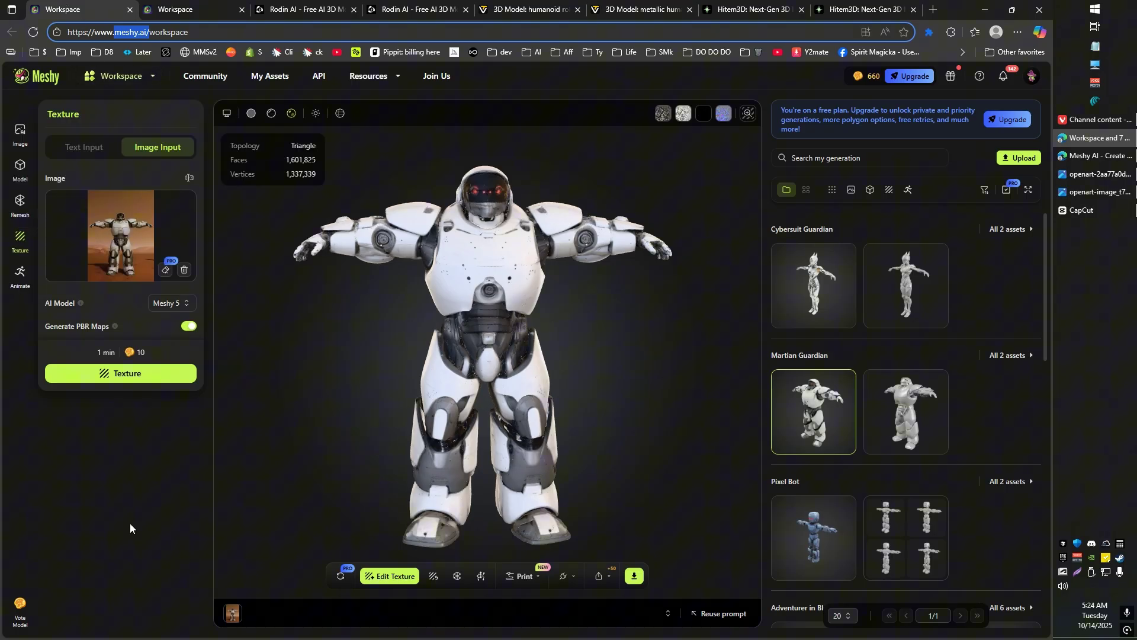
left_click(187, 471)
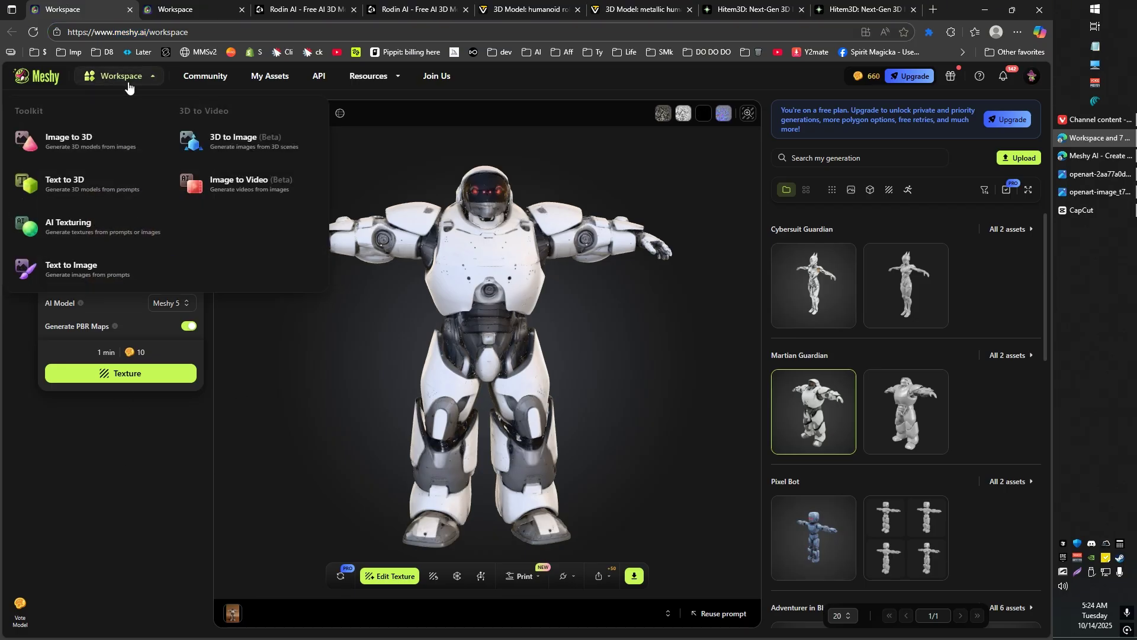
left_click_drag(462, 316, 473, 342)
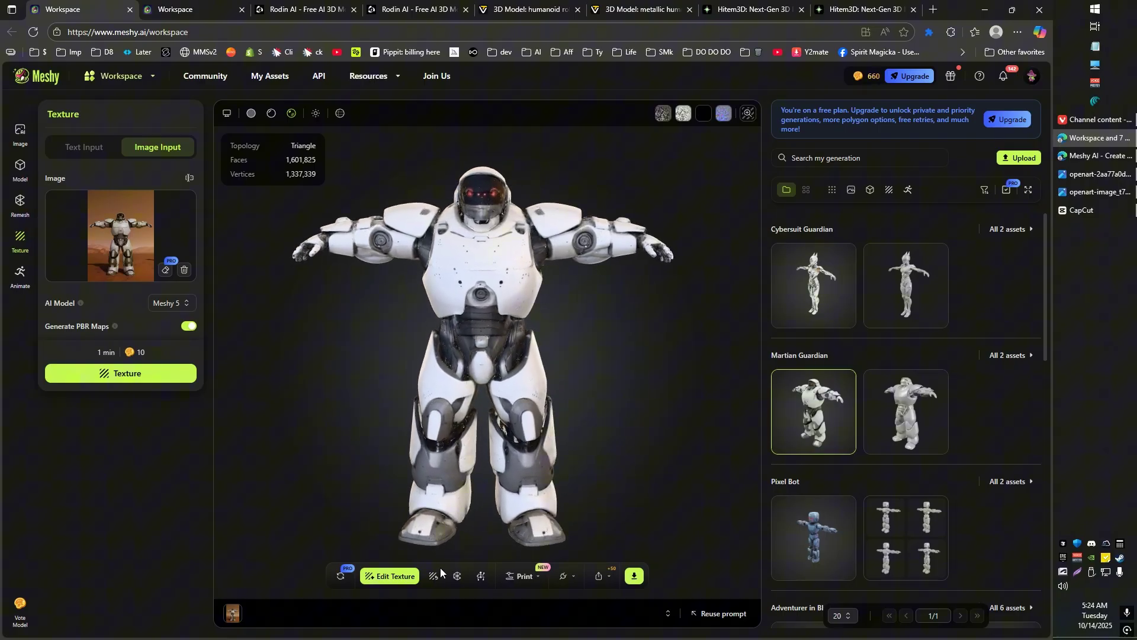
left_click_drag(482, 432, 468, 364)
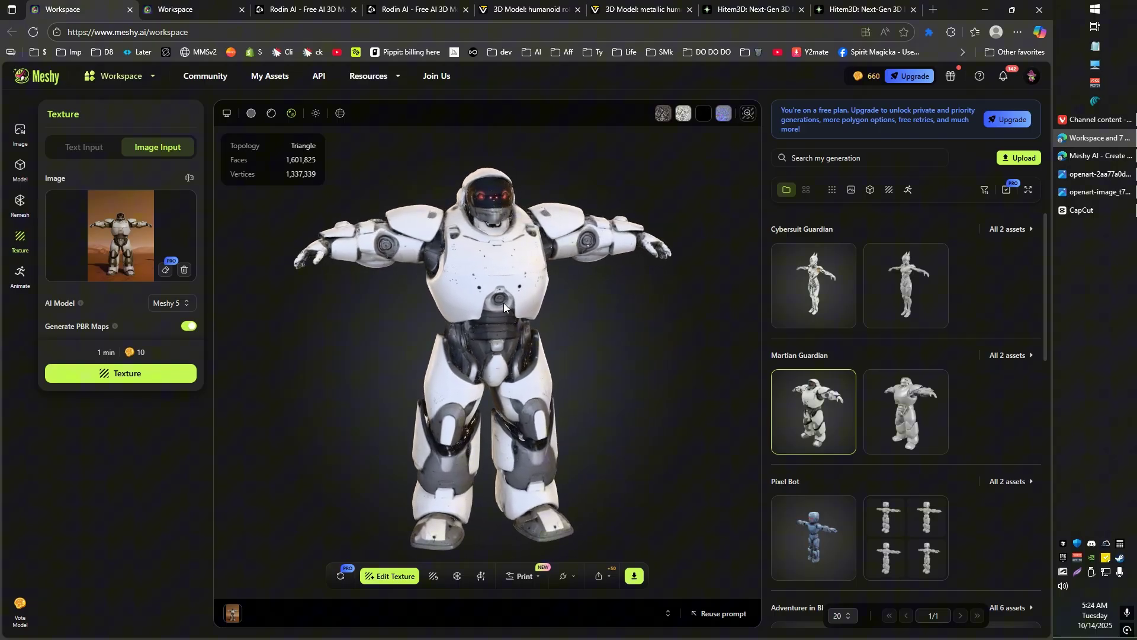
left_click_drag(504, 303, 515, 267)
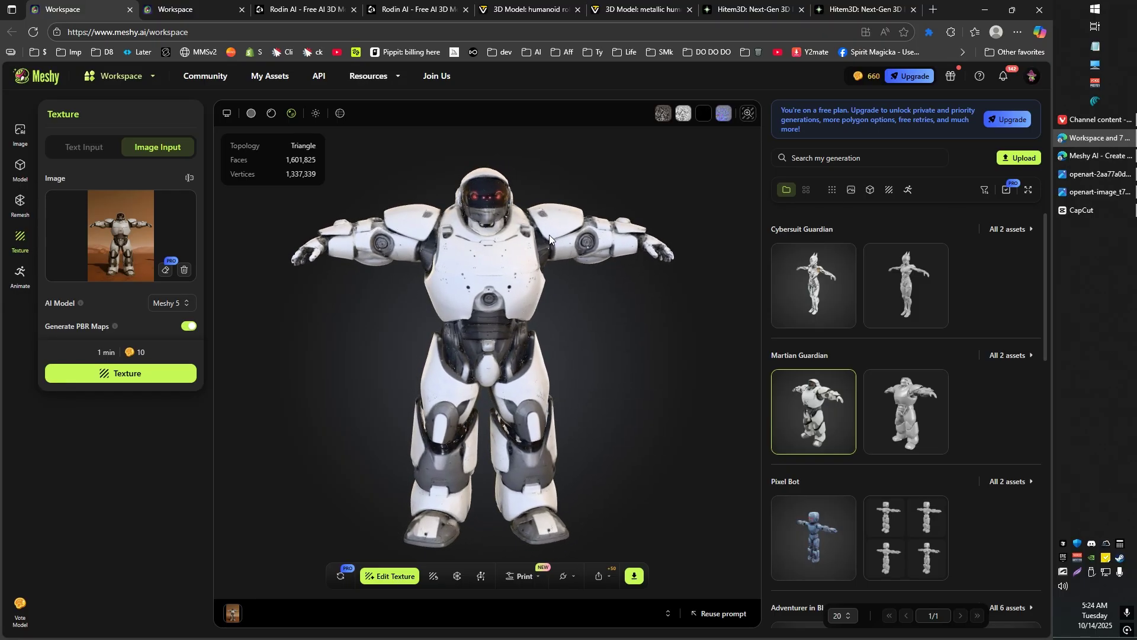
scroll(491, 265, "up", 2)
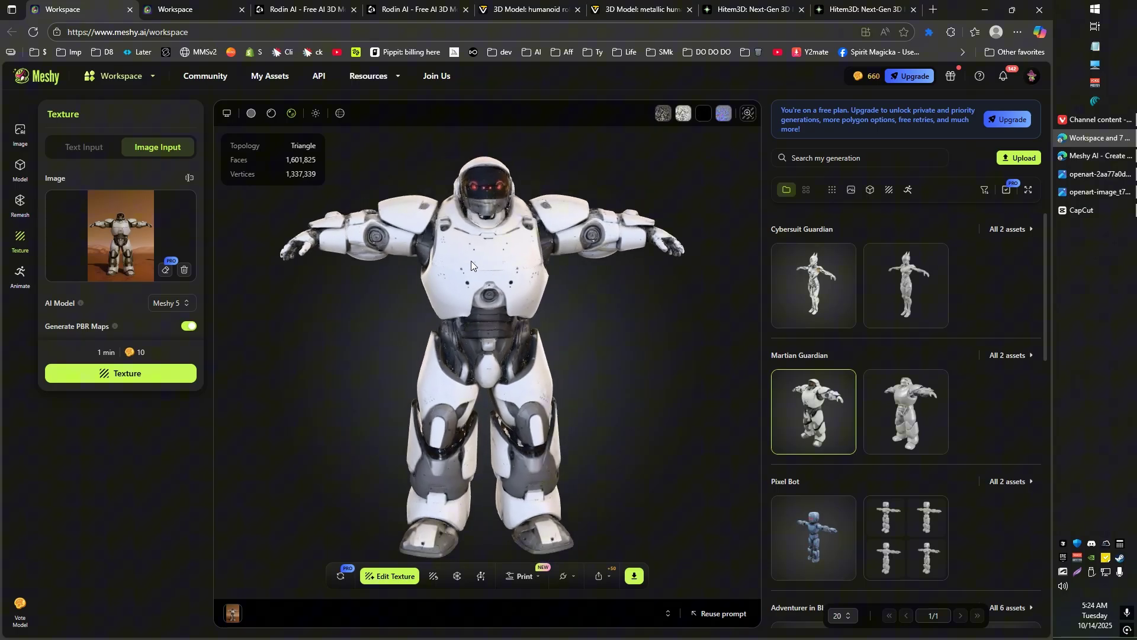
Compare Meshy's white robot with its reference image, and inspect the model's side, arm and hand up close
left_click(1084, 175)
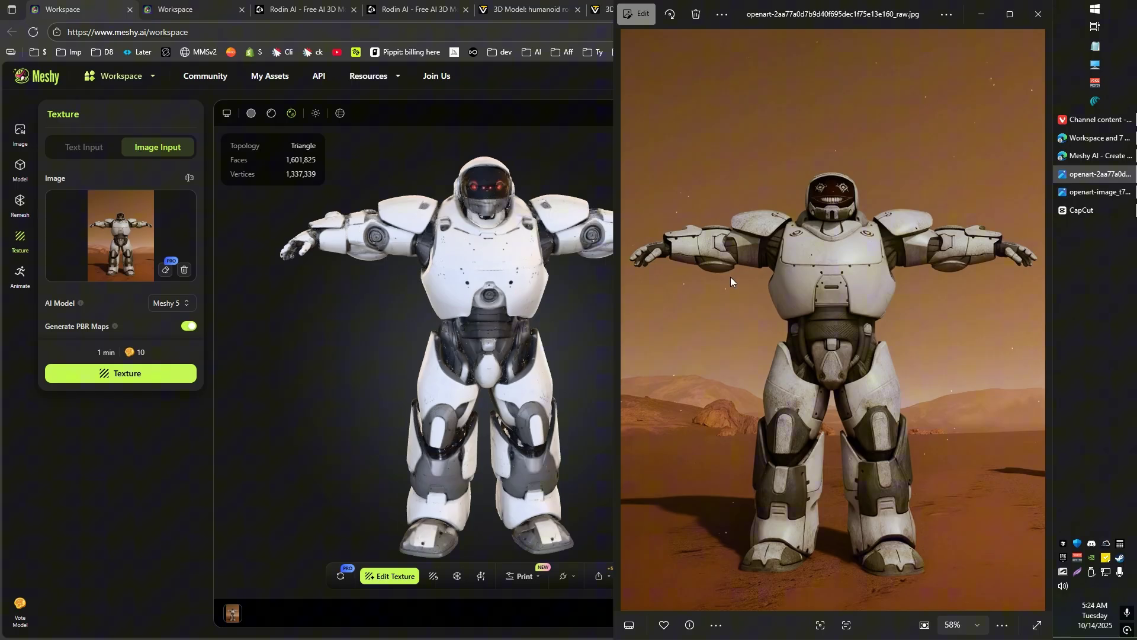
left_click(485, 300)
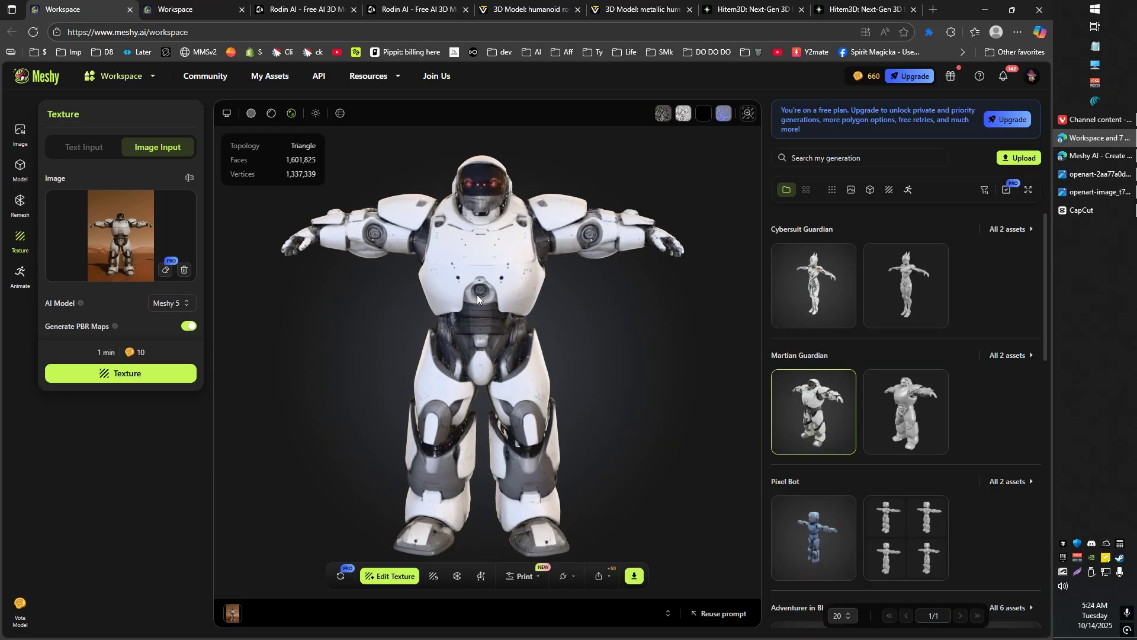
left_click_drag(525, 312, 597, 301)
scroll(528, 336, "up", 5)
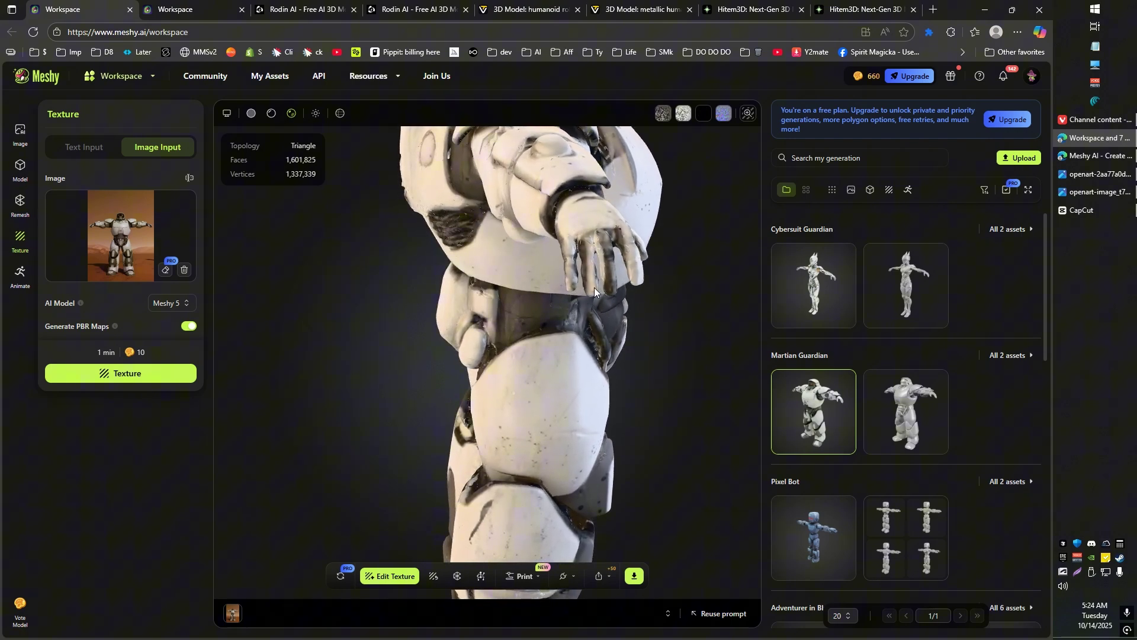
left_click_drag(645, 244, 509, 330)
scroll(522, 308, "down", 3)
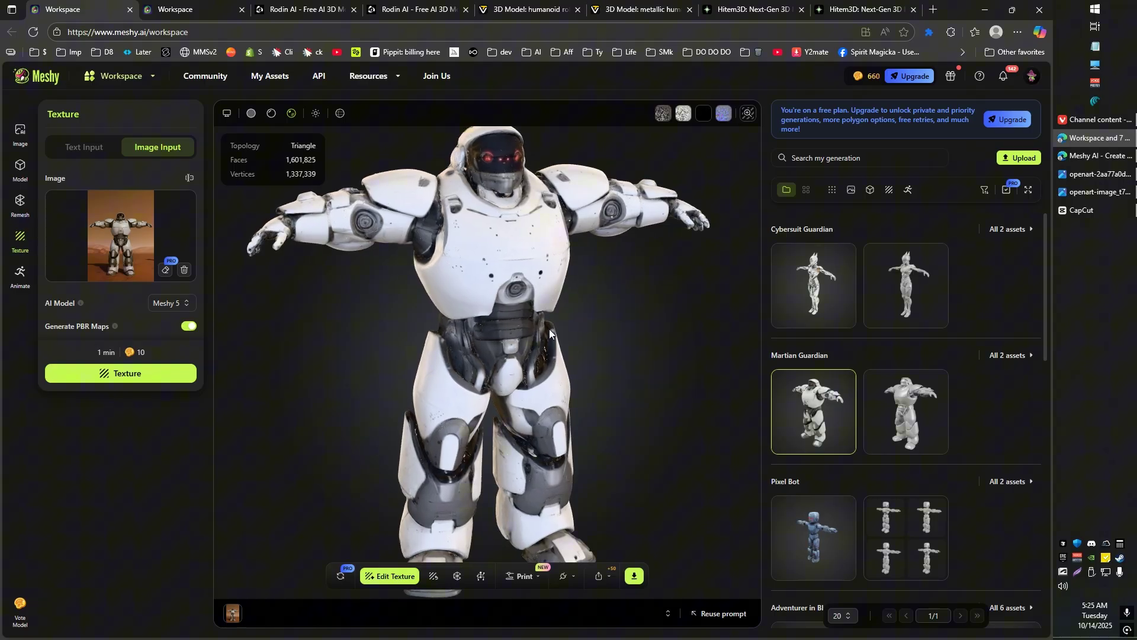
left_click_drag(587, 311, 551, 298)
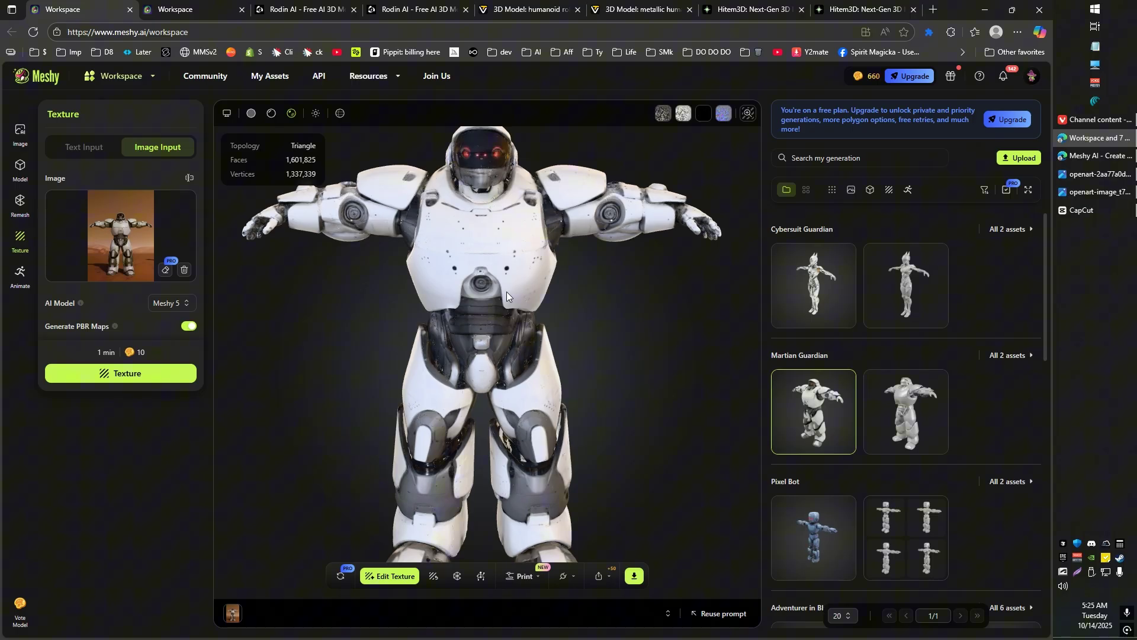
left_click_drag(507, 291, 673, 298)
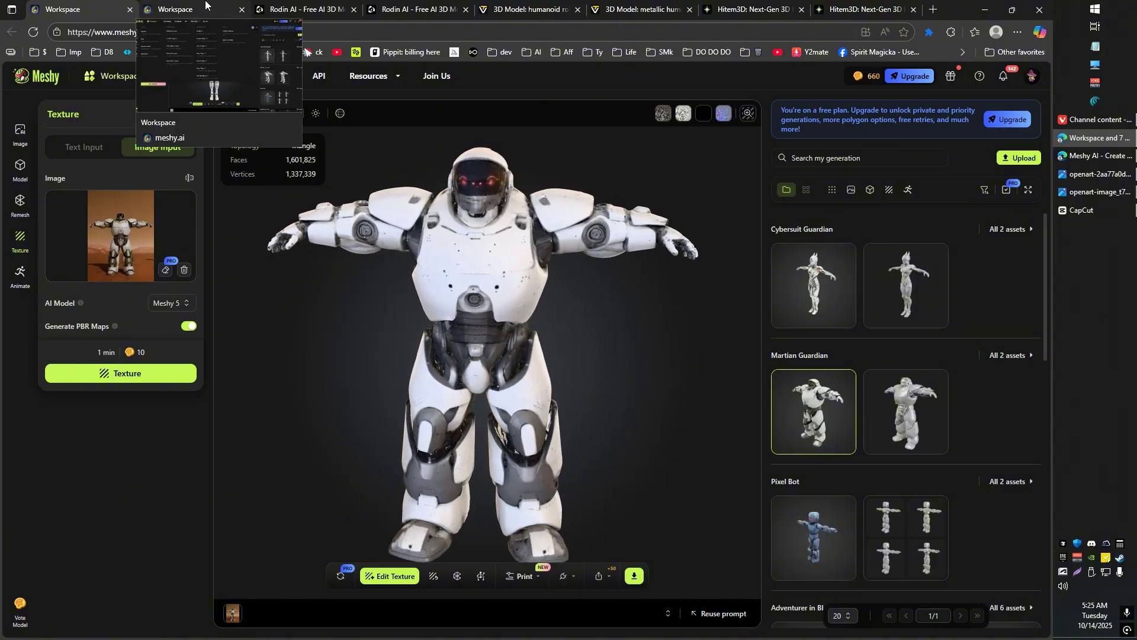
View Meshy's metallic humanoid model and narrow its reference image window to compare the two side by side
left_click(205, 4)
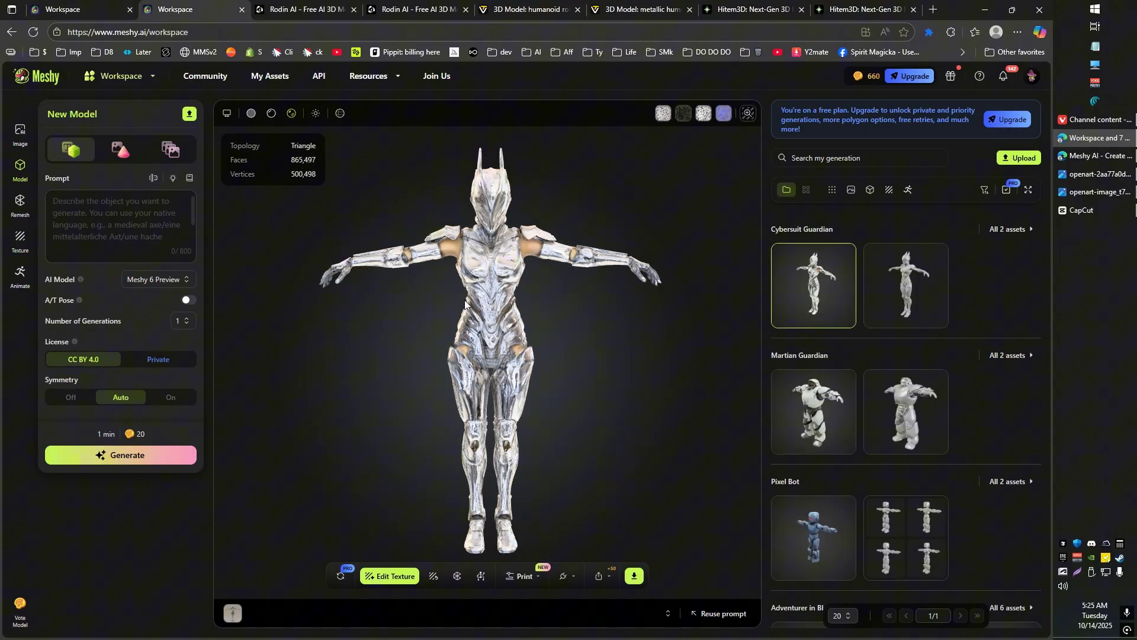
left_click_drag(470, 304, 517, 290)
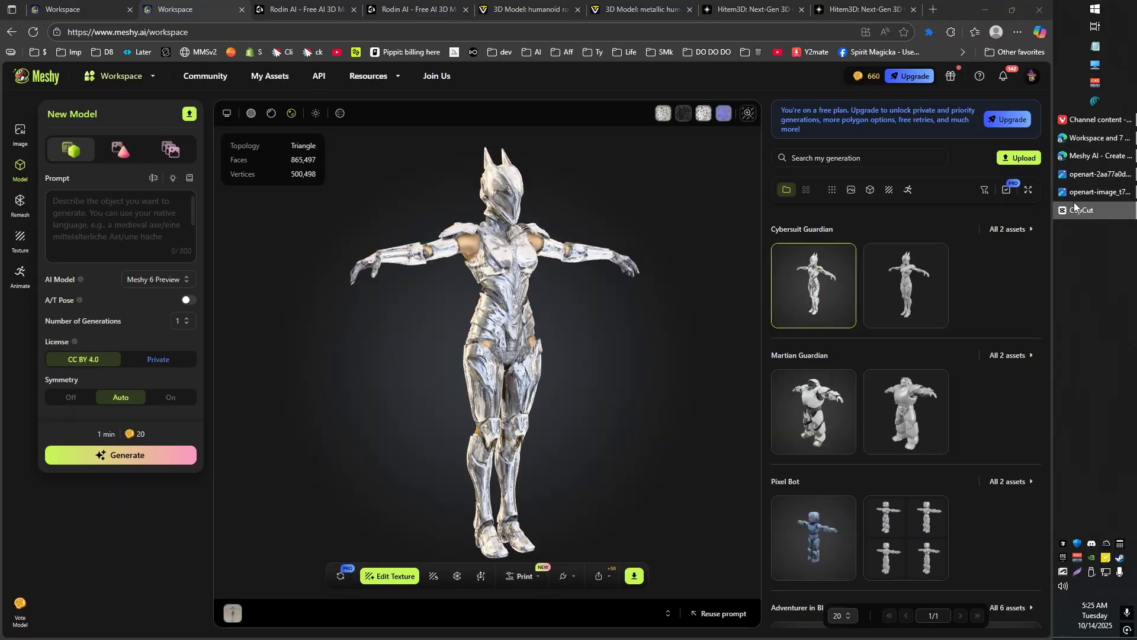
left_click(1076, 193)
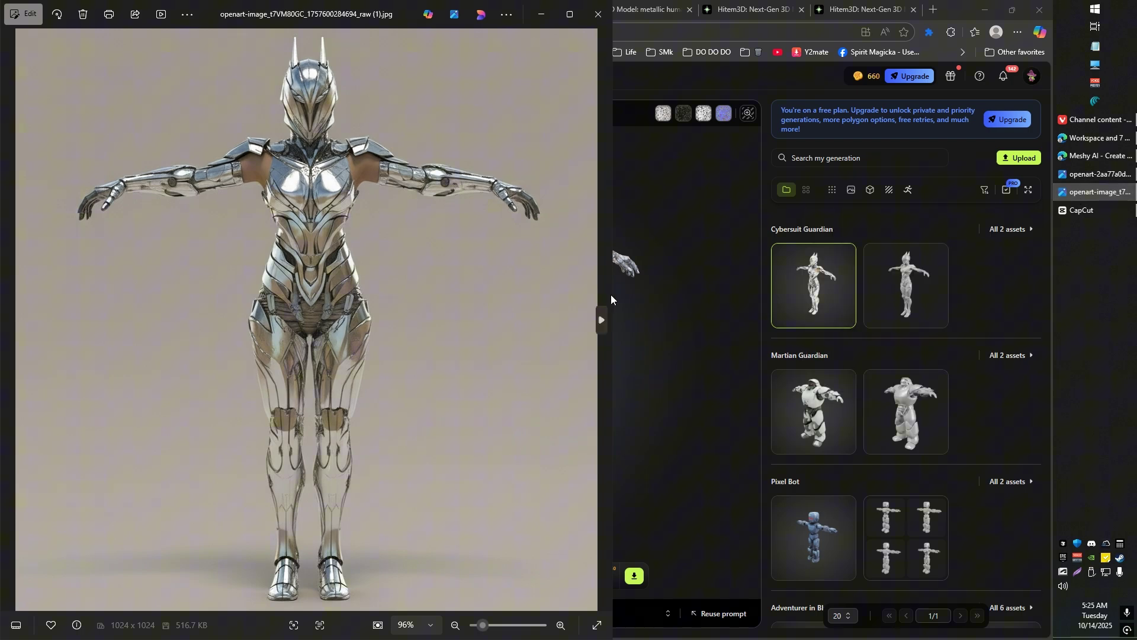
left_click_drag(611, 299, 402, 280)
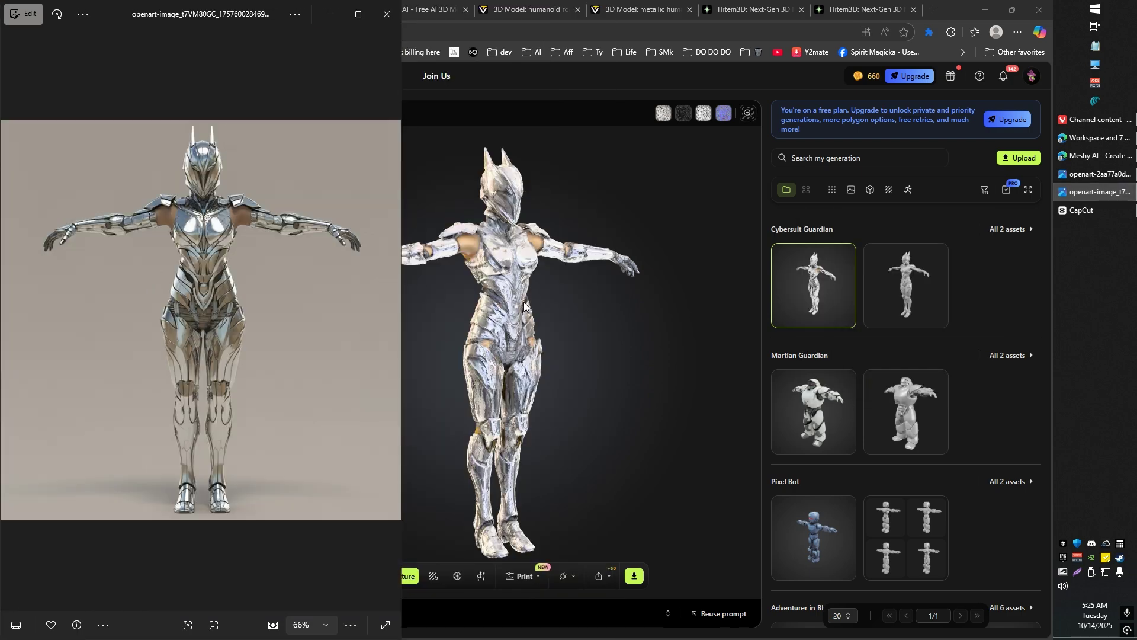
left_click(1093, 138)
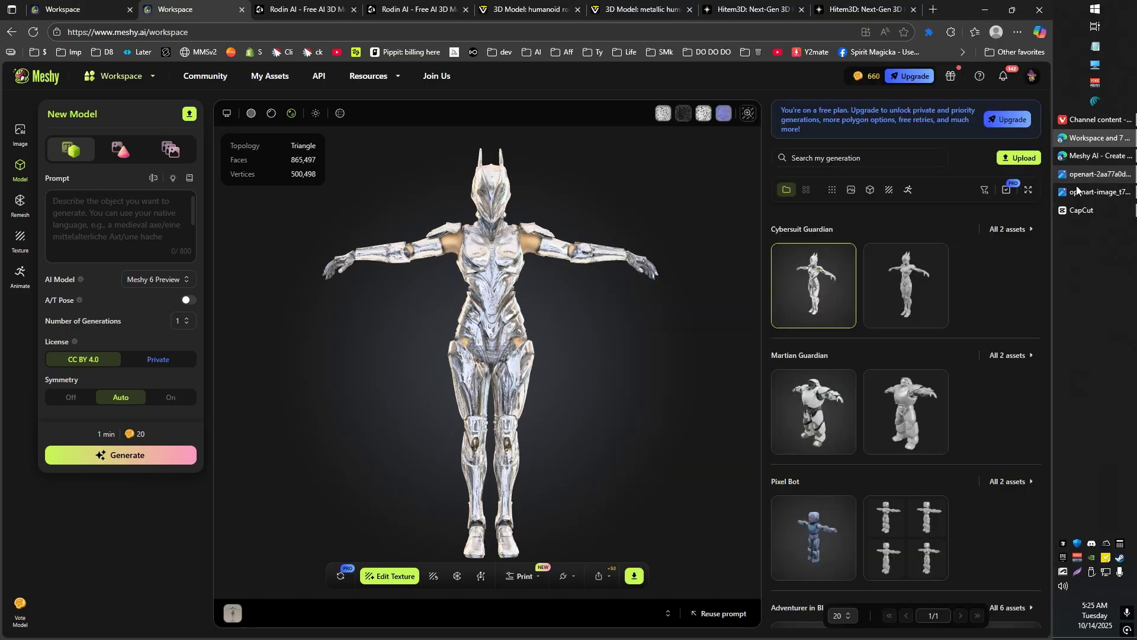
left_click(1075, 193)
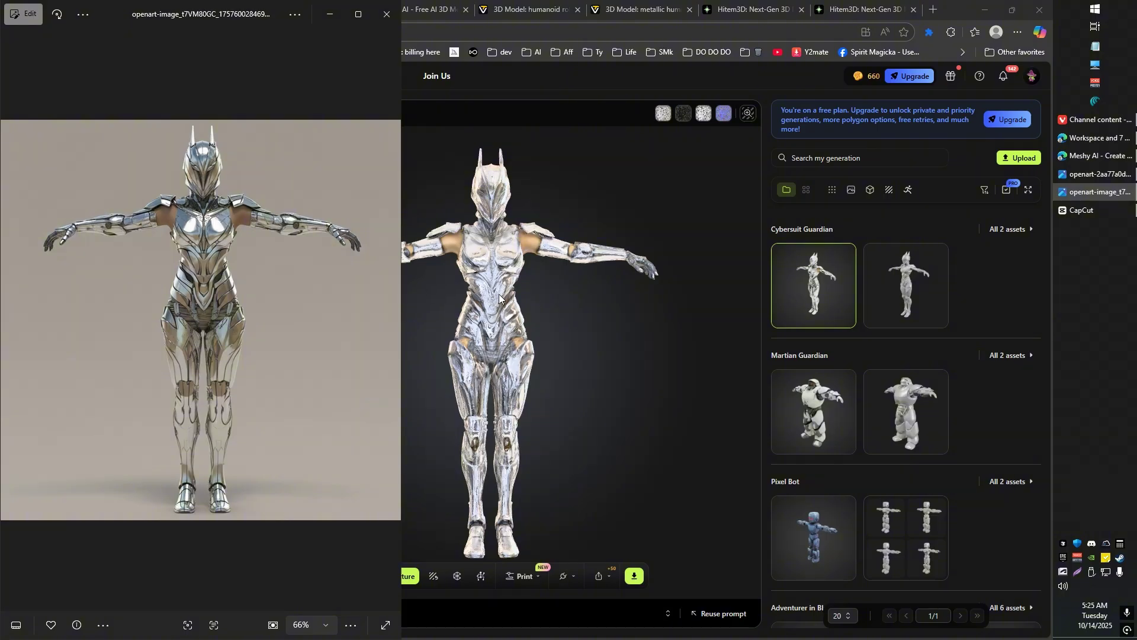
View Rodin's humanoid robot from the front and side, and show the white robot reference image beside it
left_click(573, 75)
left_click(305, 9)
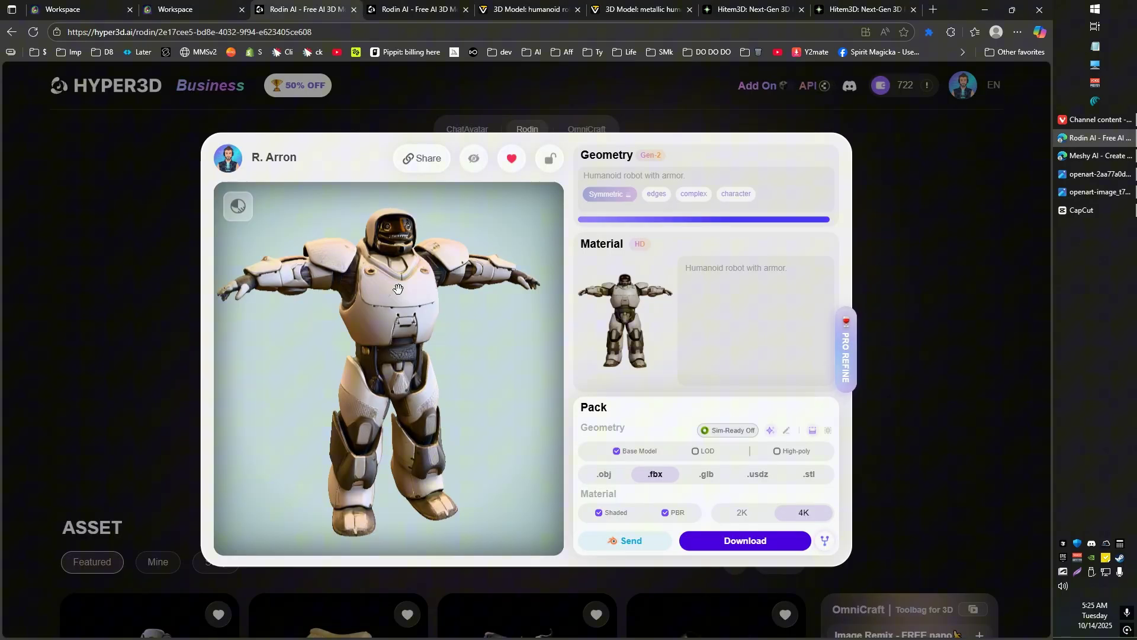
left_click_drag(385, 323, 499, 346)
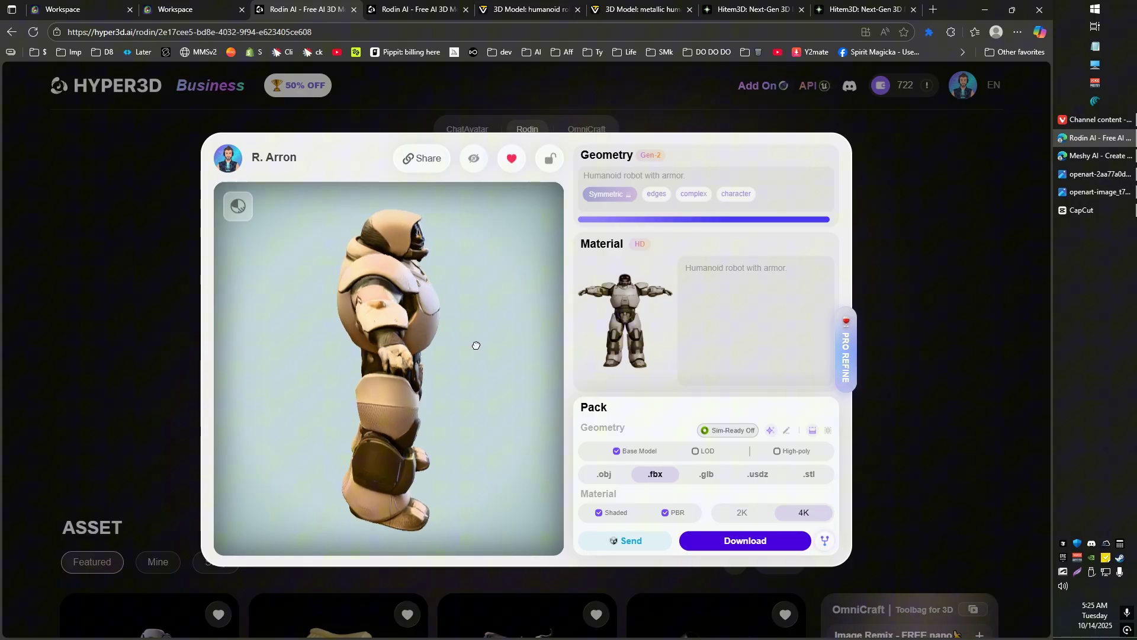
left_click(1092, 194)
left_click(1092, 194)
left_click(1082, 180)
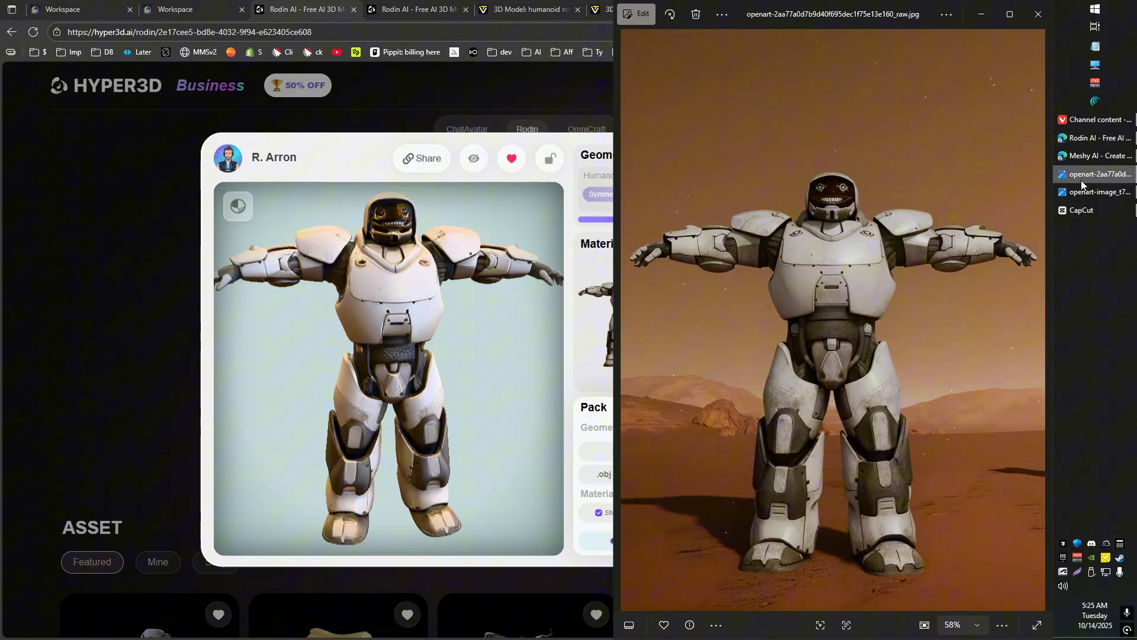
Inspect the Rodin robot's armor, hands and legs up close from the front and both sides
scroll(364, 297, "up", 3)
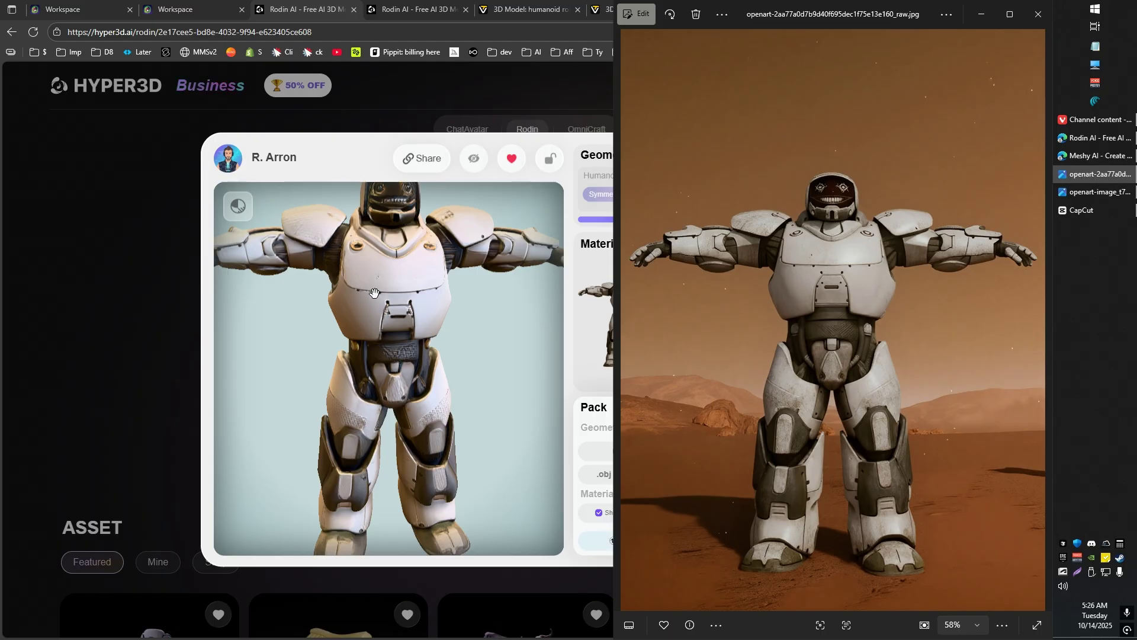
left_click_drag(367, 270, 248, 225)
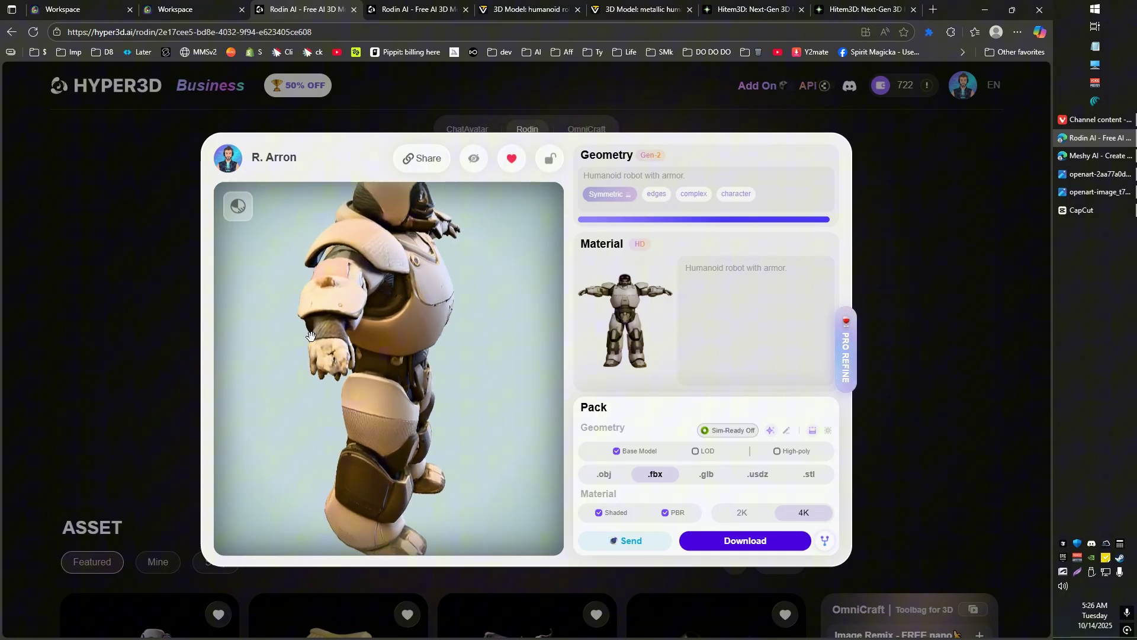
left_click_drag(314, 340, 459, 338)
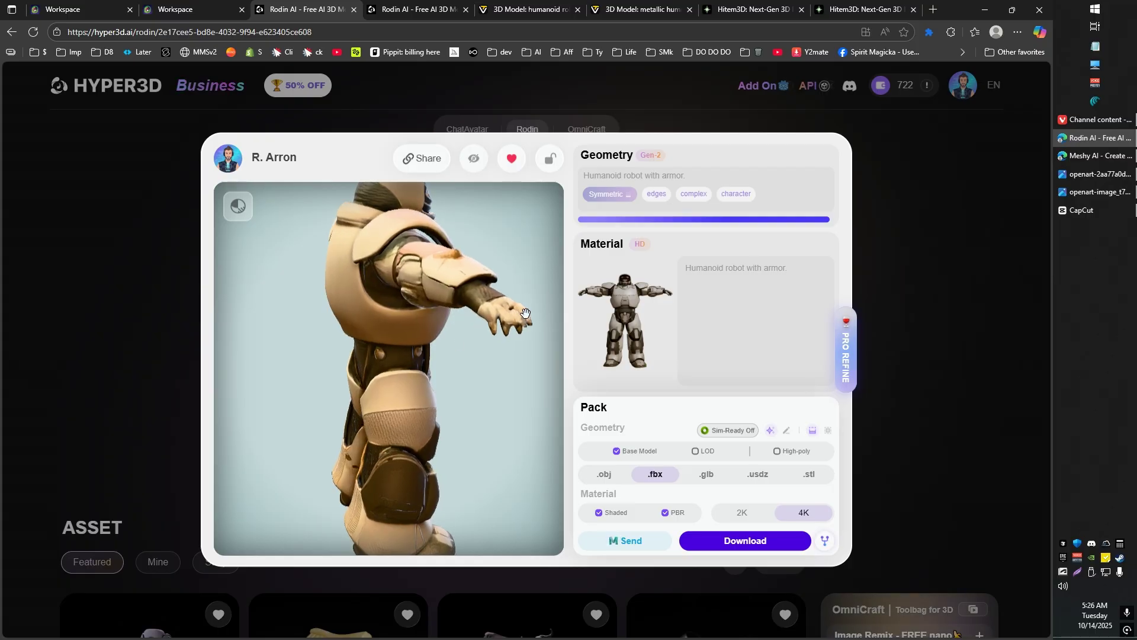
left_click_drag(526, 313, 375, 389)
scroll(326, 369, "down", 3)
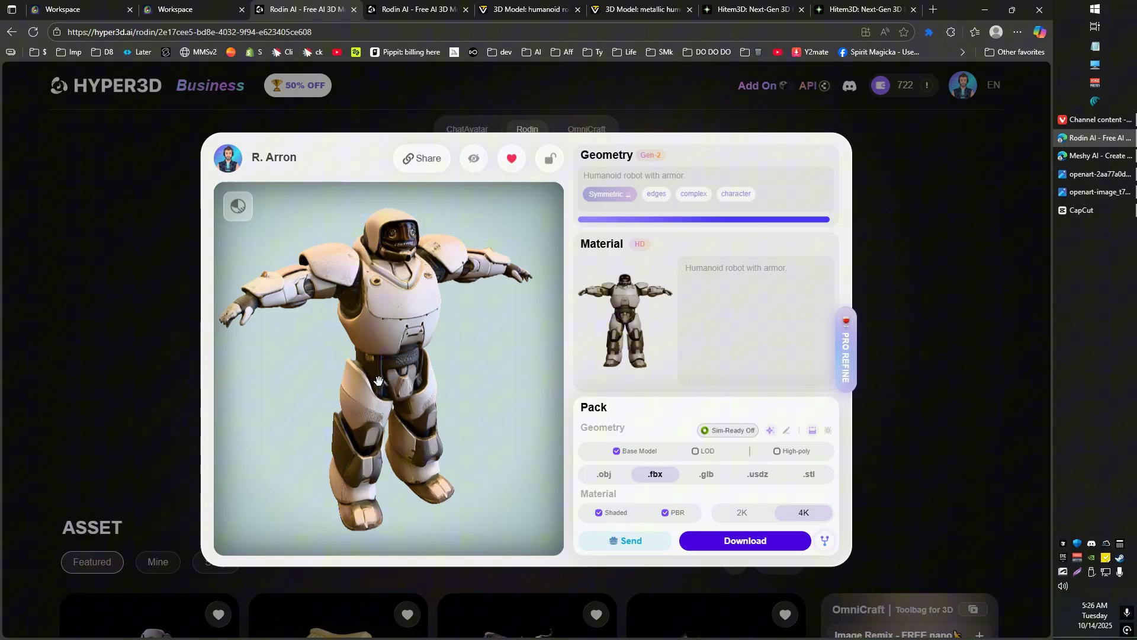
left_click_drag(365, 354, 348, 395)
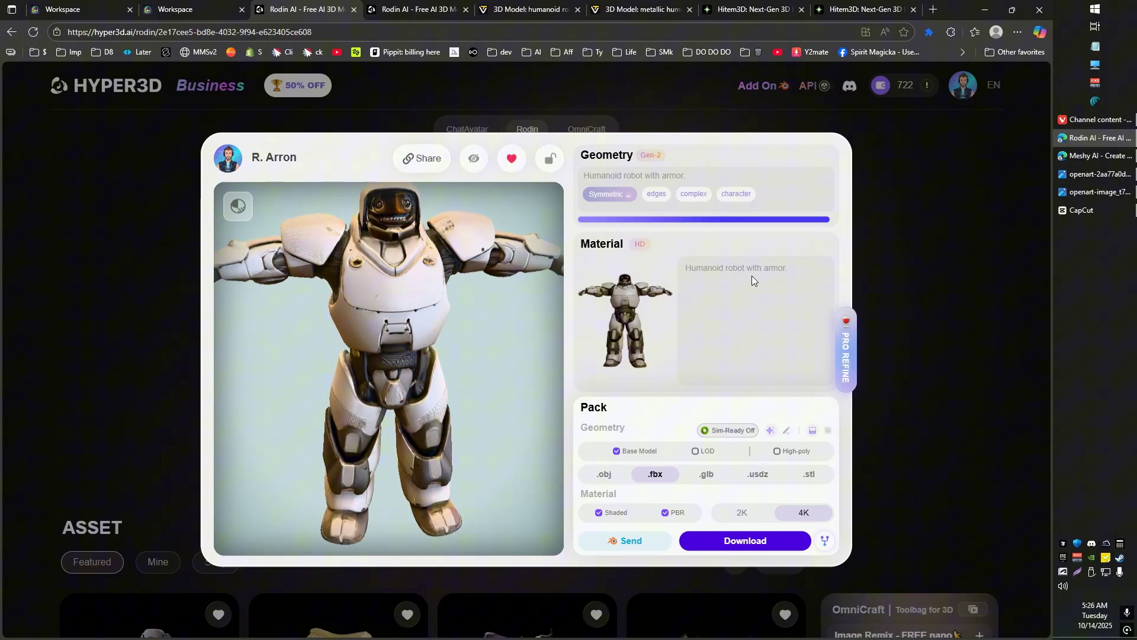
Compare Rodin's white robot with its reference image, leaving the metallic character's image out of view
left_click(1101, 175)
left_click(1100, 192)
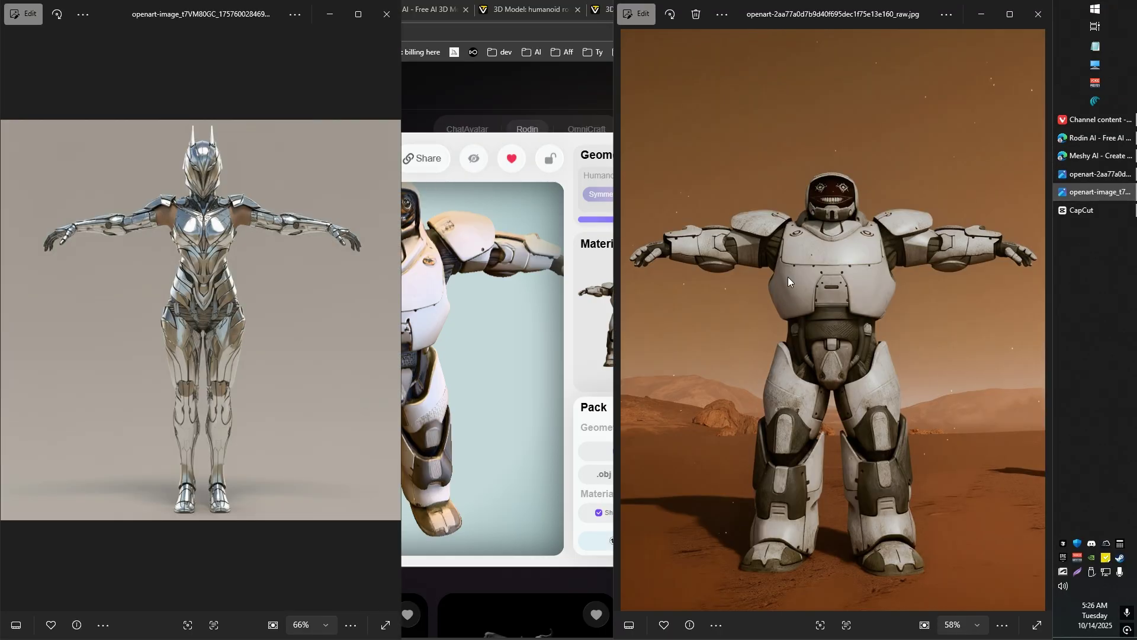
left_click(330, 13)
left_click(519, 319)
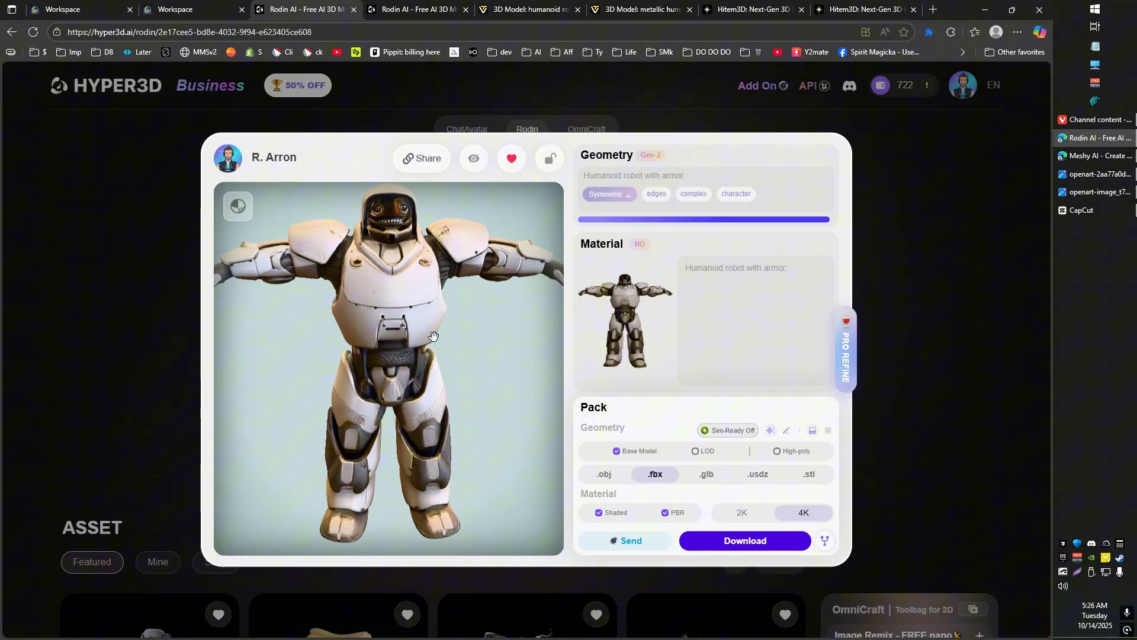
left_click(1089, 194)
left_click(1090, 194)
left_click(1095, 174)
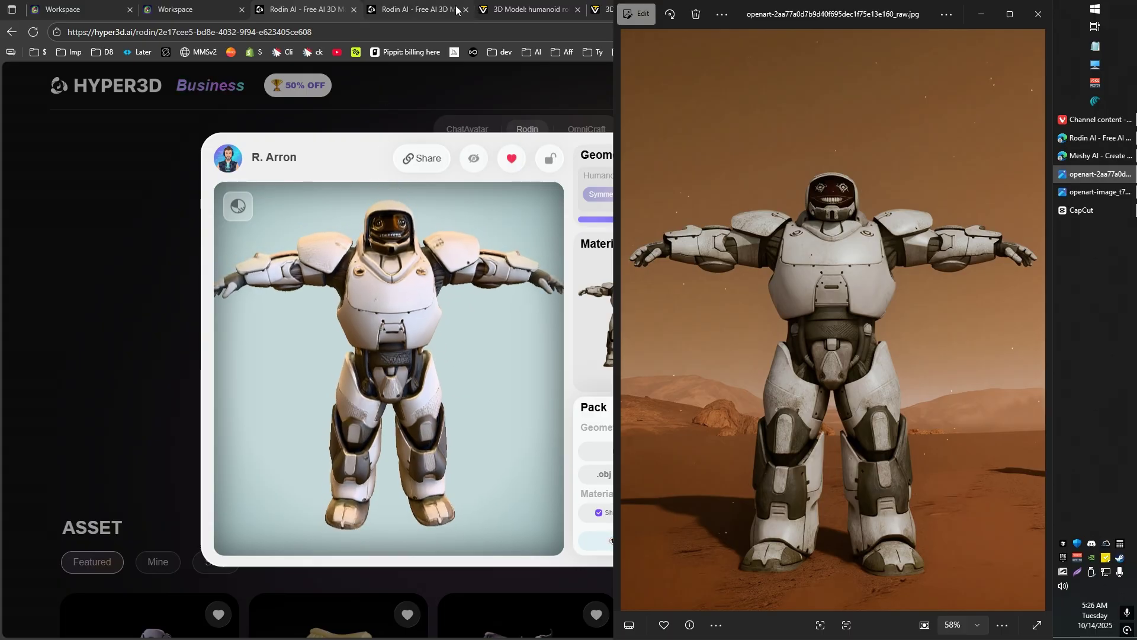
View Rodin's silver armored figure and show the metallic reference image beside it in a narrower window
left_click(415, 8)
left_click_drag(403, 322, 430, 278)
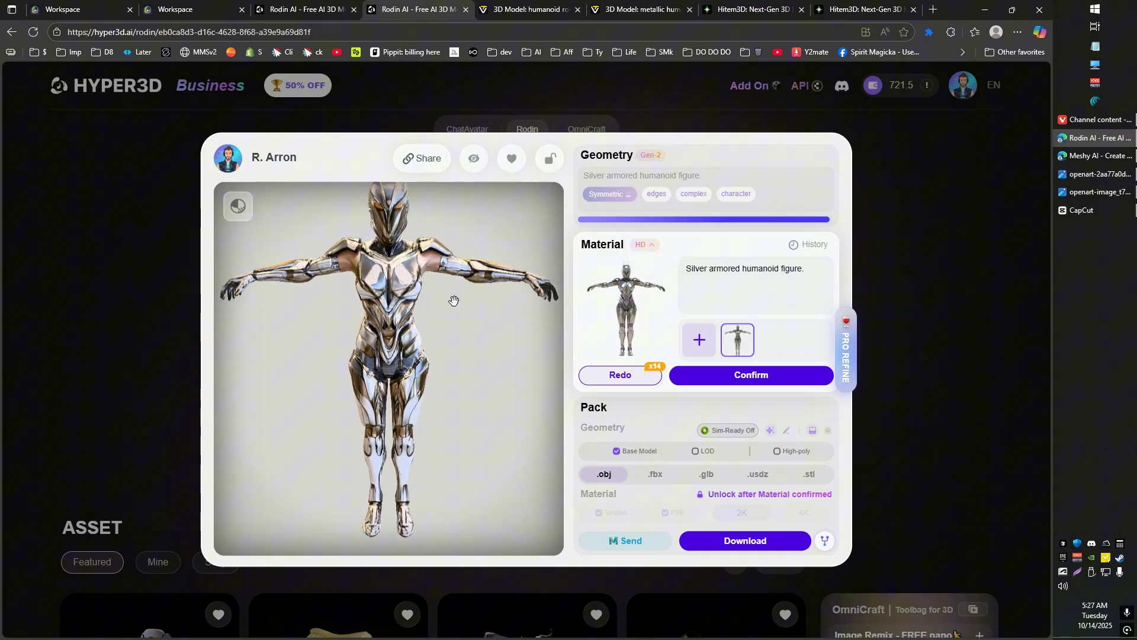
left_click_drag(445, 304, 392, 310)
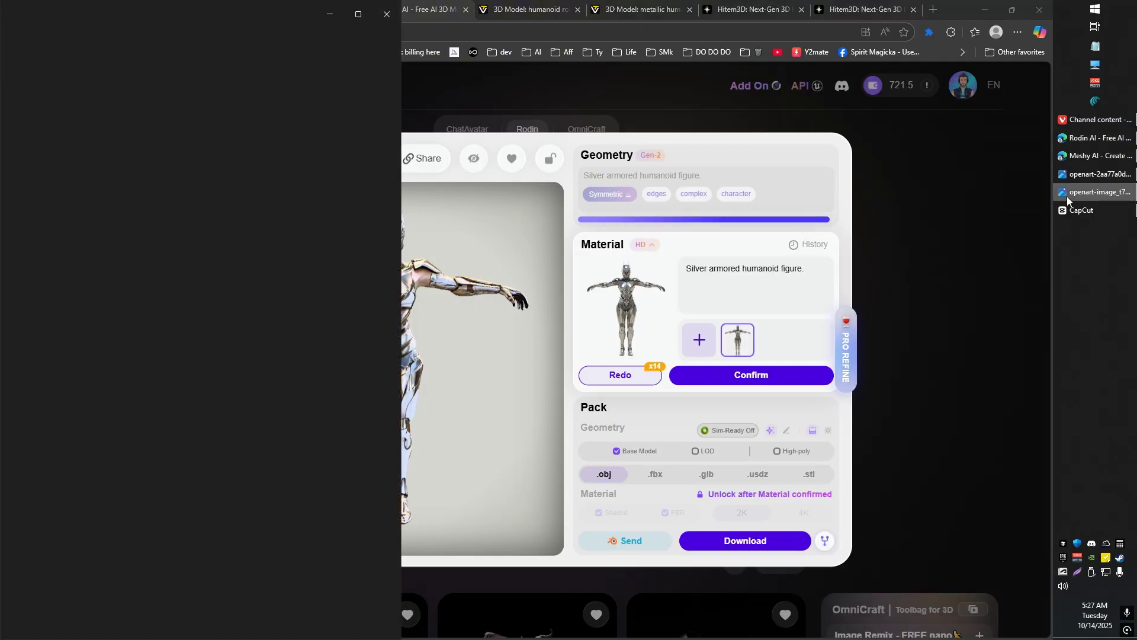
left_click(1067, 197)
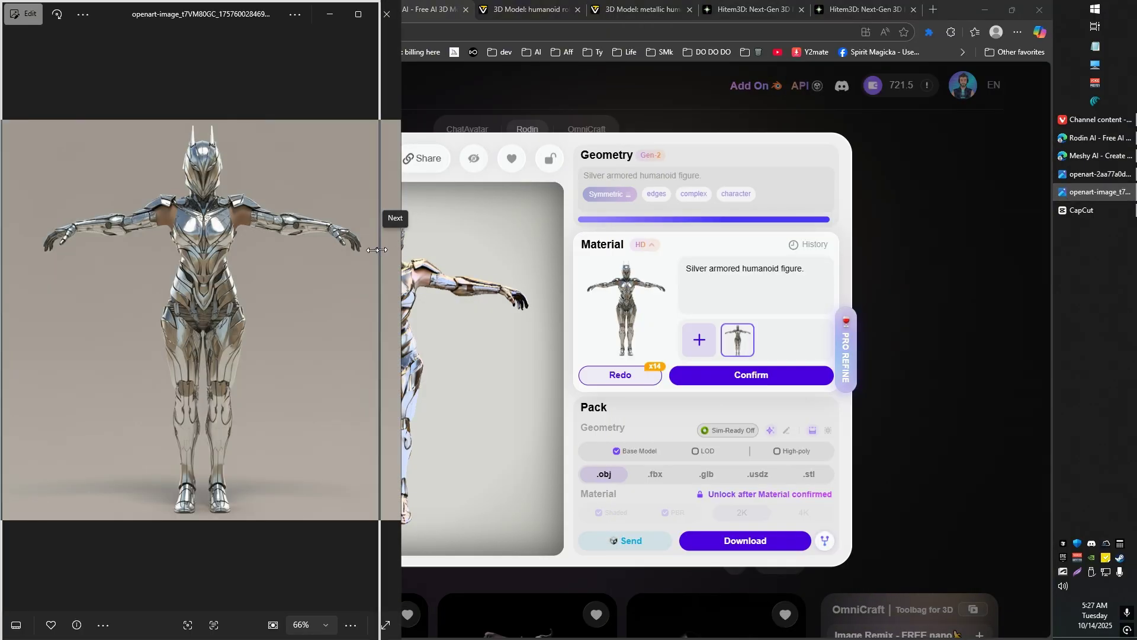
left_click_drag(355, 250, 327, 254)
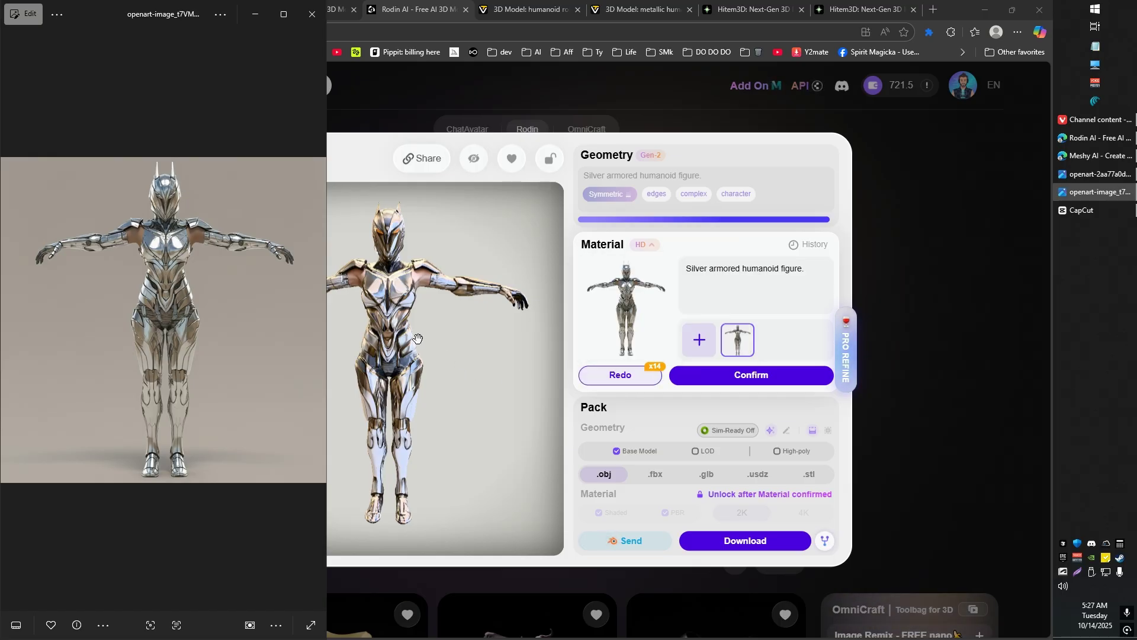
Inspect Rodin's silver armored figure from the front and an angled side view
left_click_drag(402, 306, 457, 353)
left_click_drag(401, 296, 497, 225)
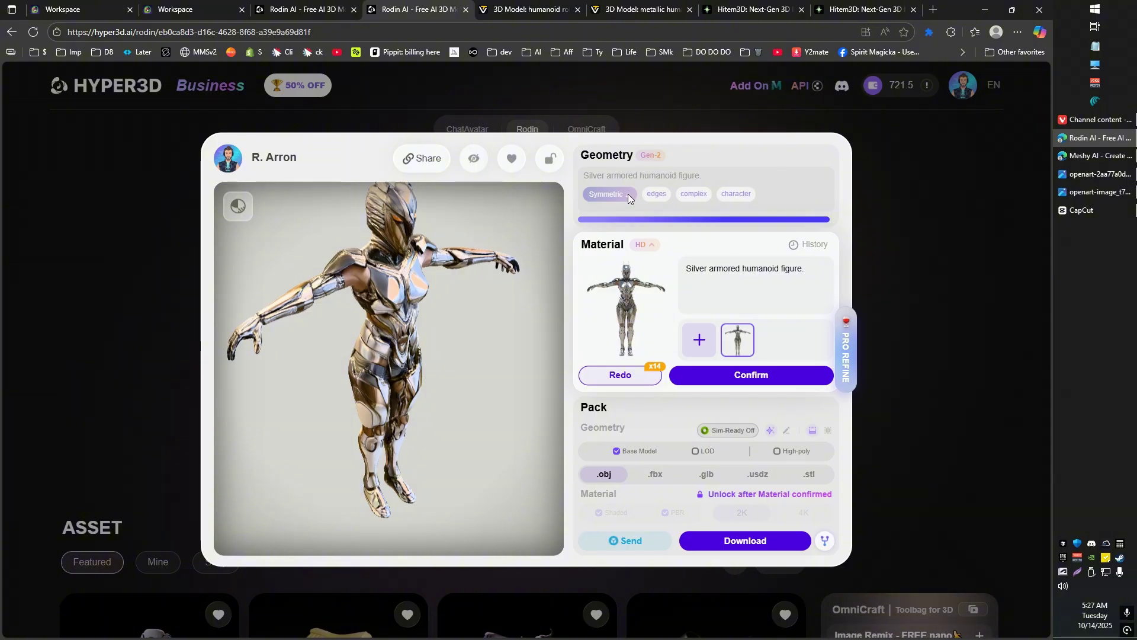
left_click_drag(427, 358, 430, 301)
View Tripo's white robot from the front and compare it with the white robot reference image
left_click(531, 9)
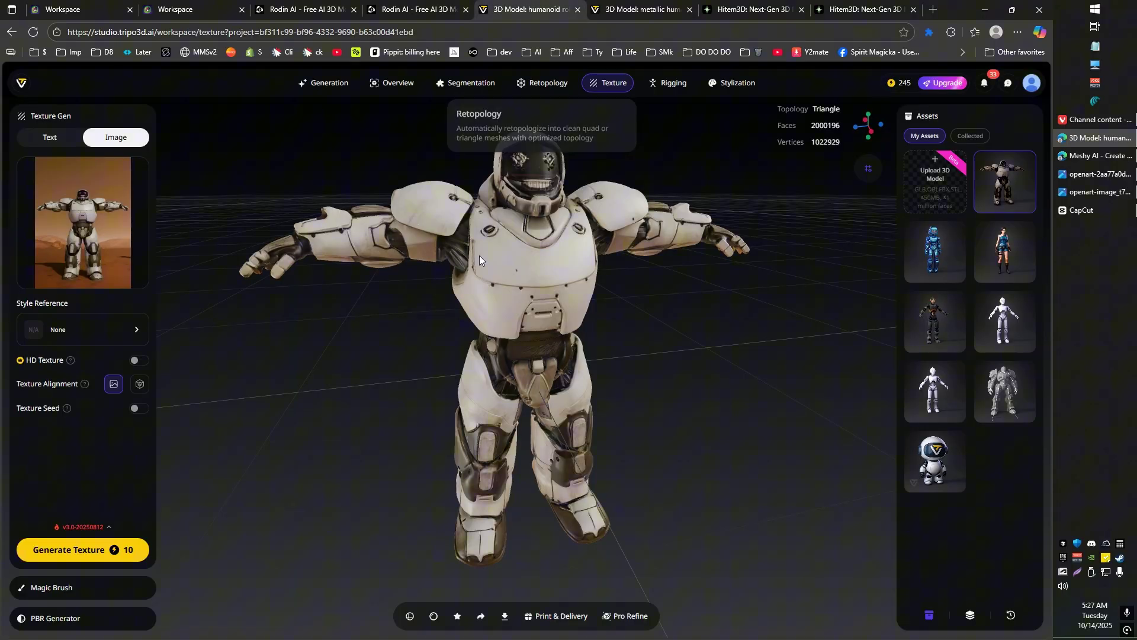
mouse_move(411, 276)
left_mouse_down()
mouse_move(449, 290)
mouse_move(419, 281)
left_mouse_up()
left_click(507, 270)
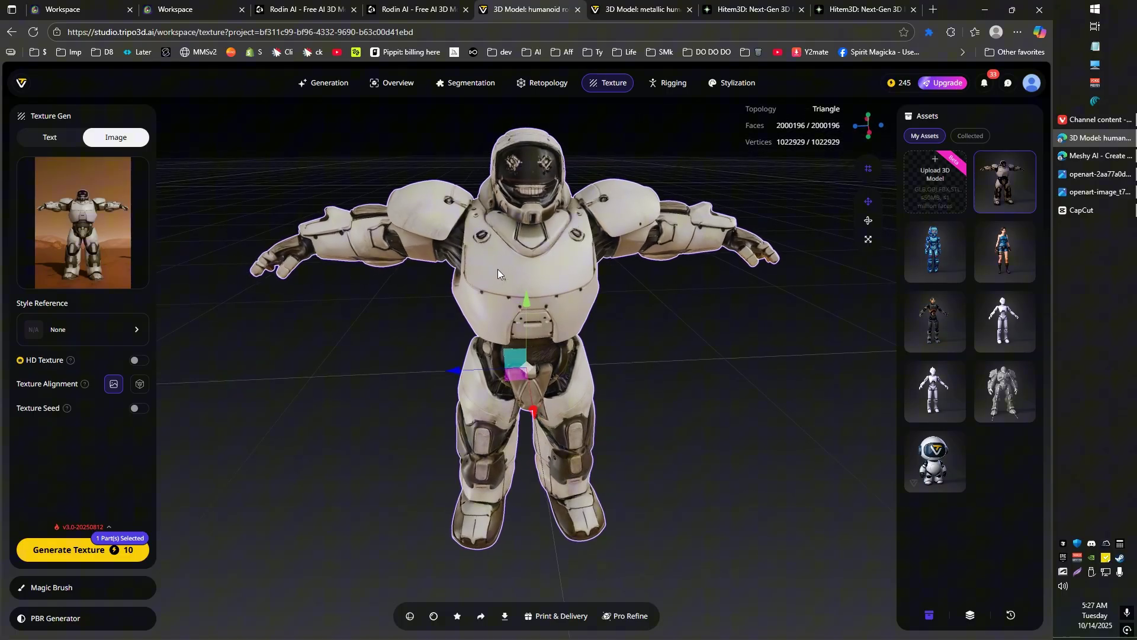
left_click(1095, 176)
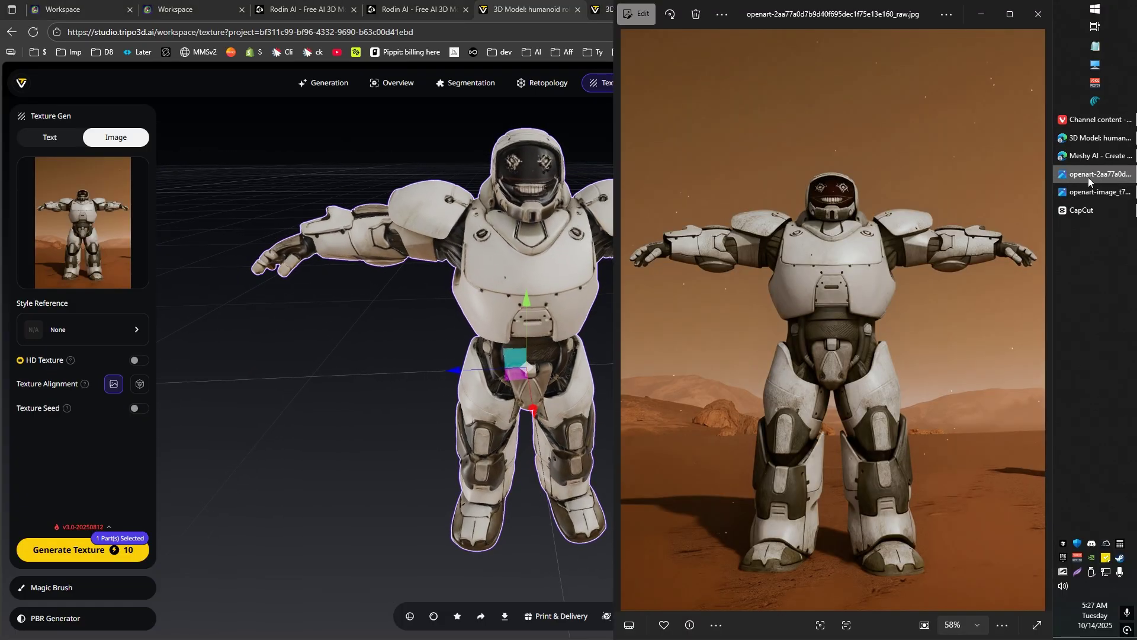
left_click(543, 268)
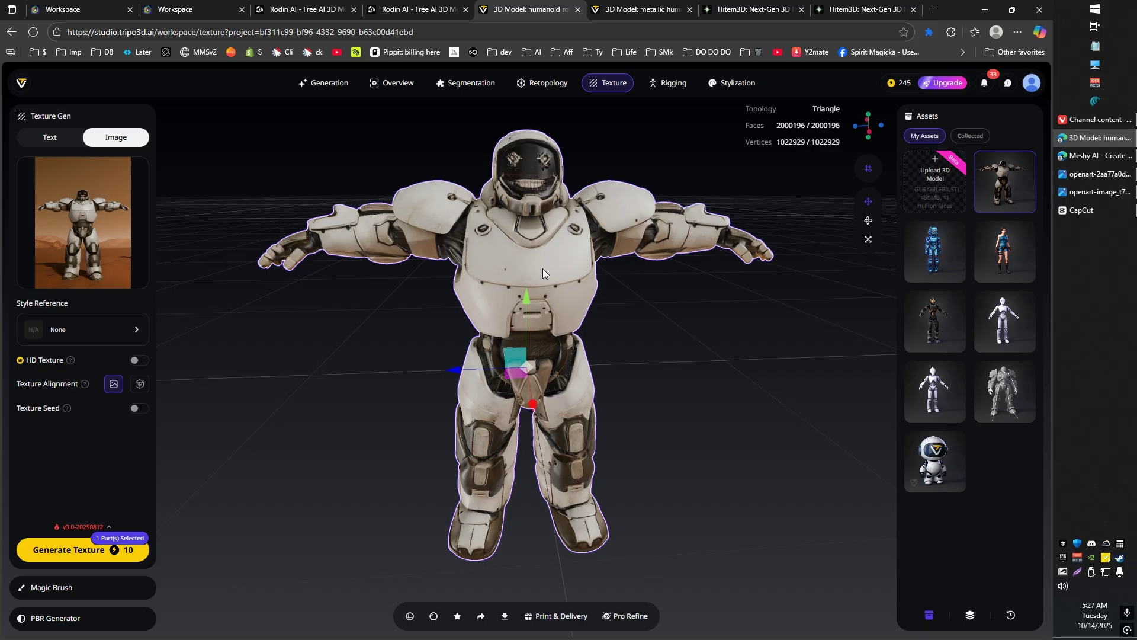
left_click(1091, 175)
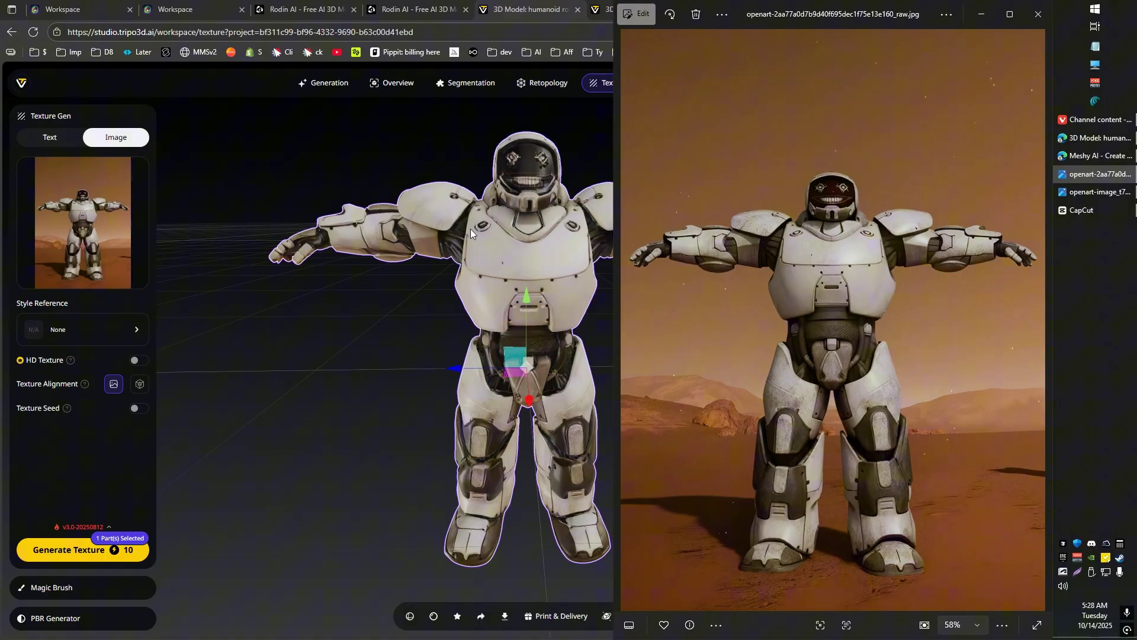
Turn Tripo's white robot around to inspect the armor on its back
left_click(396, 318)
left_click_drag(439, 304, 648, 303)
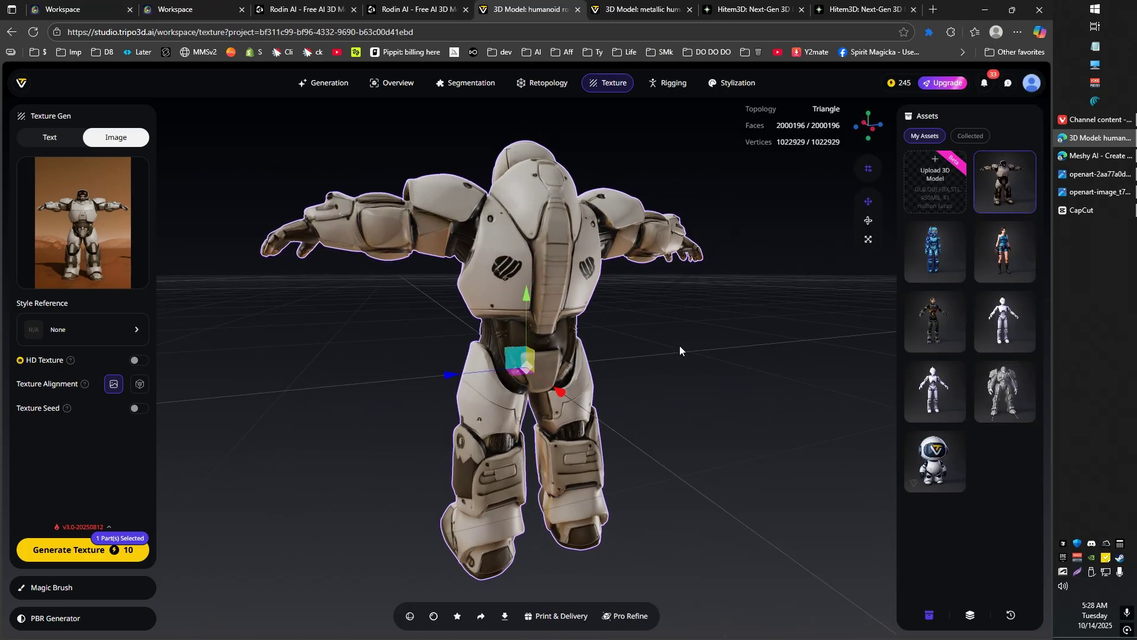
left_click_drag(631, 272, 603, 280)
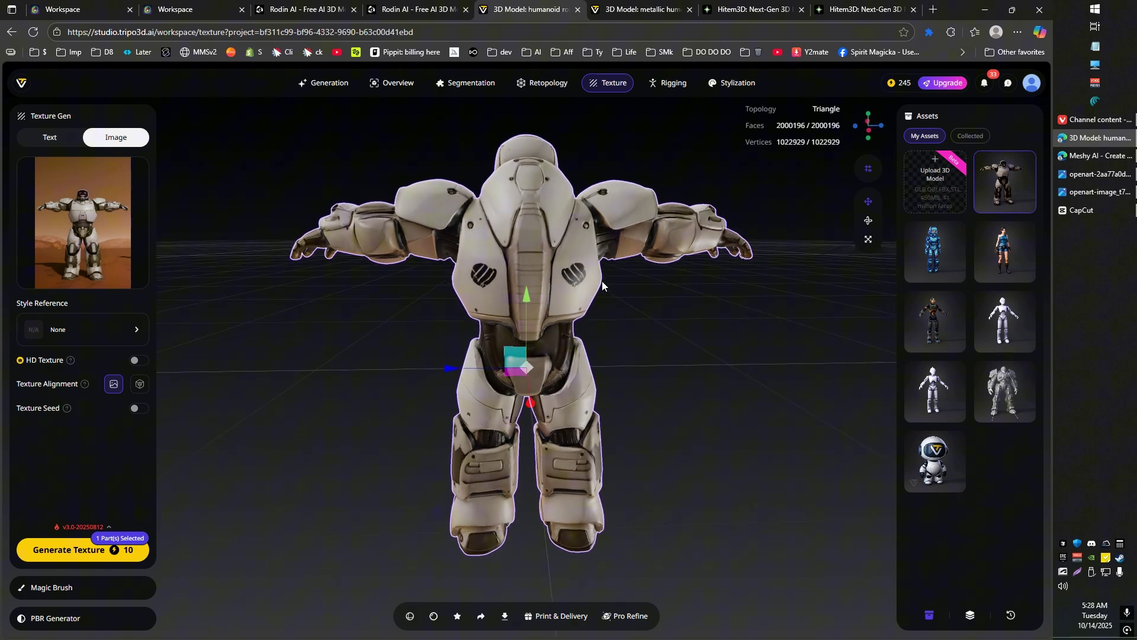
Examine the backs of Rodin's and Meshy's white robots to compare them with Tripo's
left_click(388, 5)
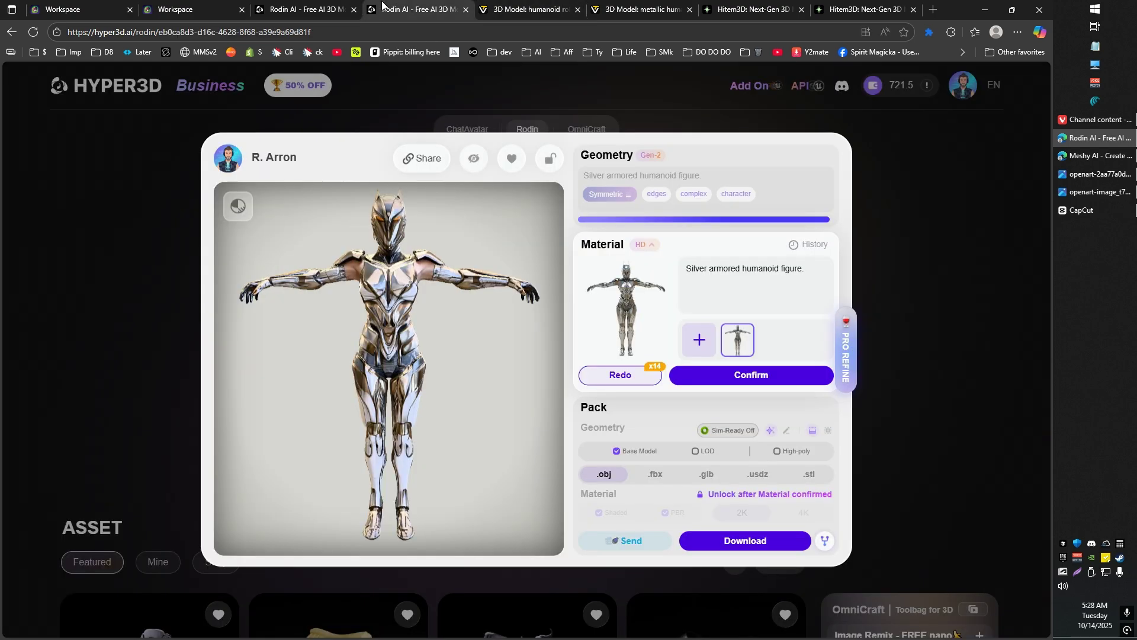
left_click(302, 9)
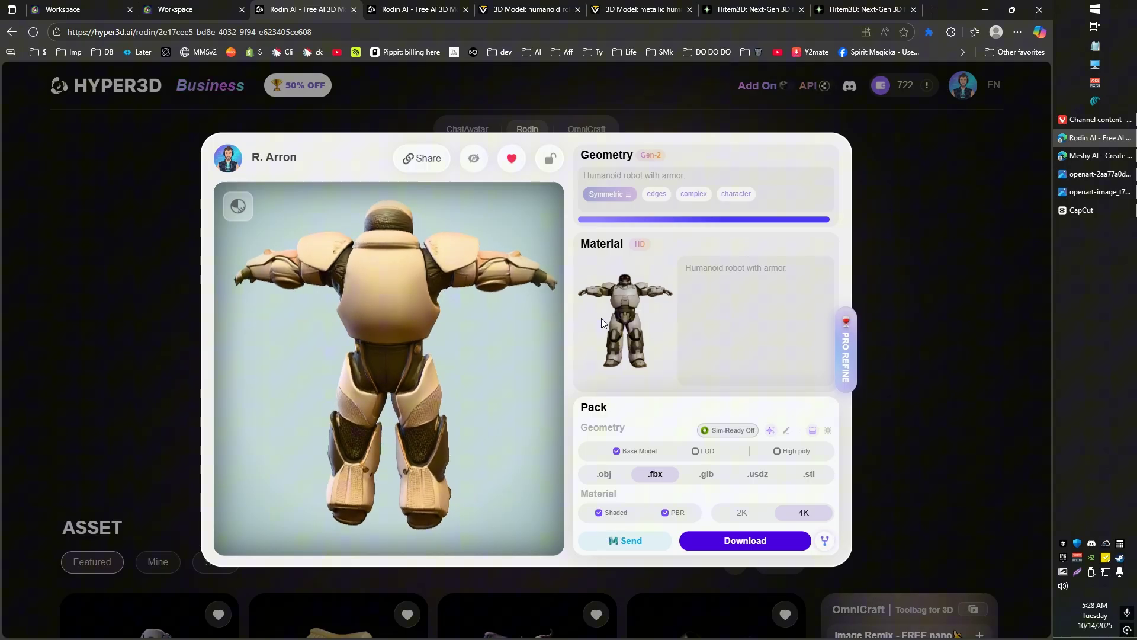
left_click(119, 9)
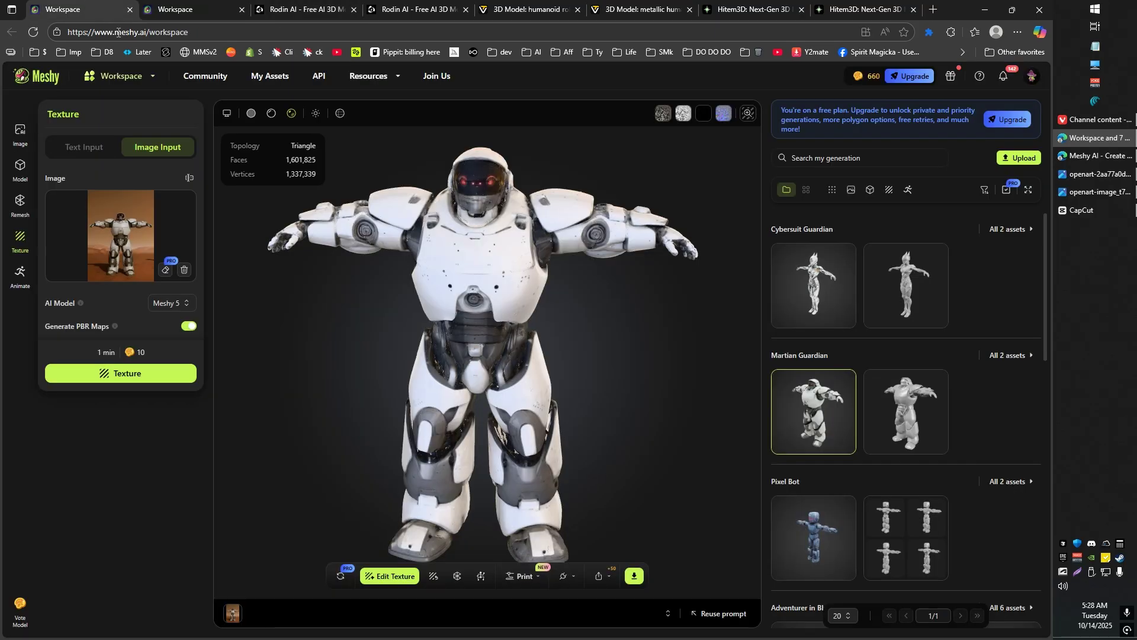
left_click_drag(390, 281, 677, 308)
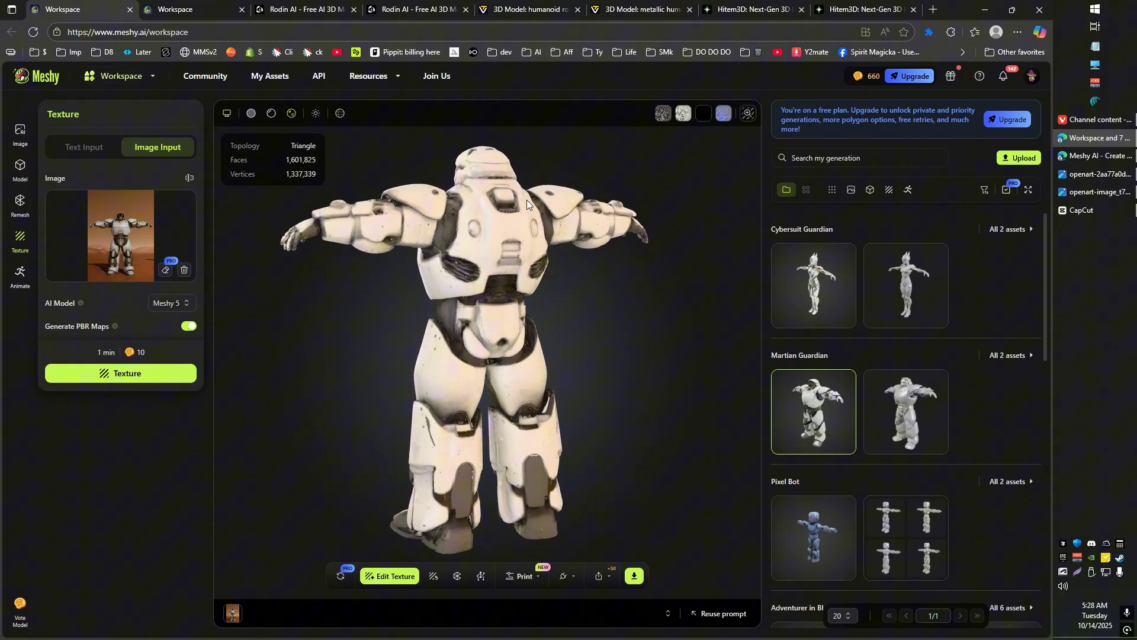
left_click_drag(492, 379, 559, 364)
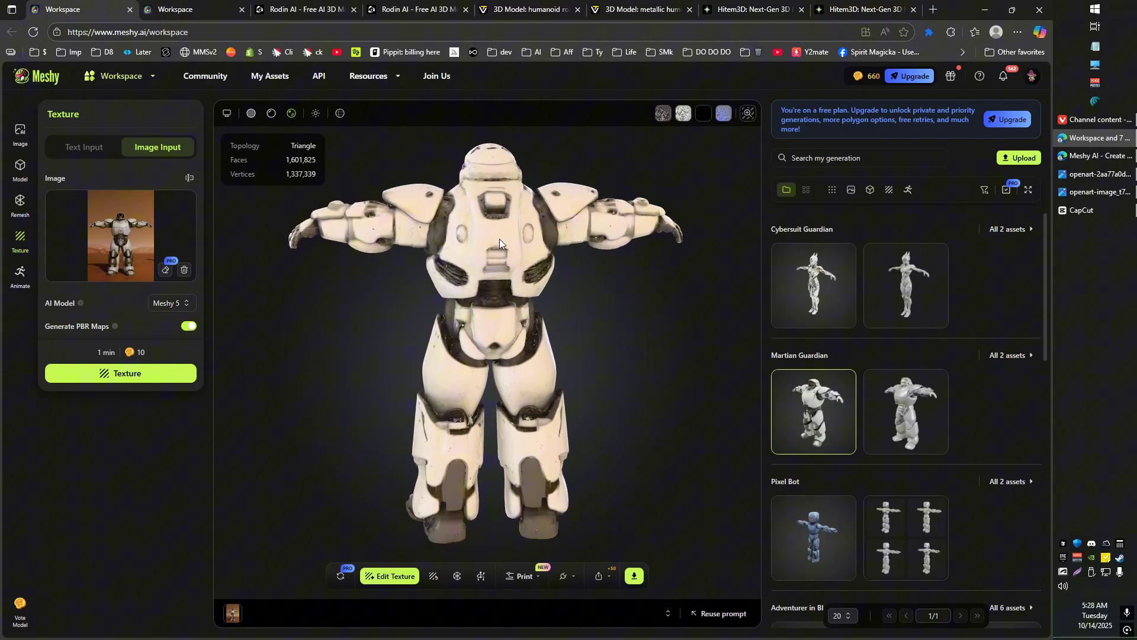
Return to Tripo's white robot and turn it from the back to the front
left_click(415, 9)
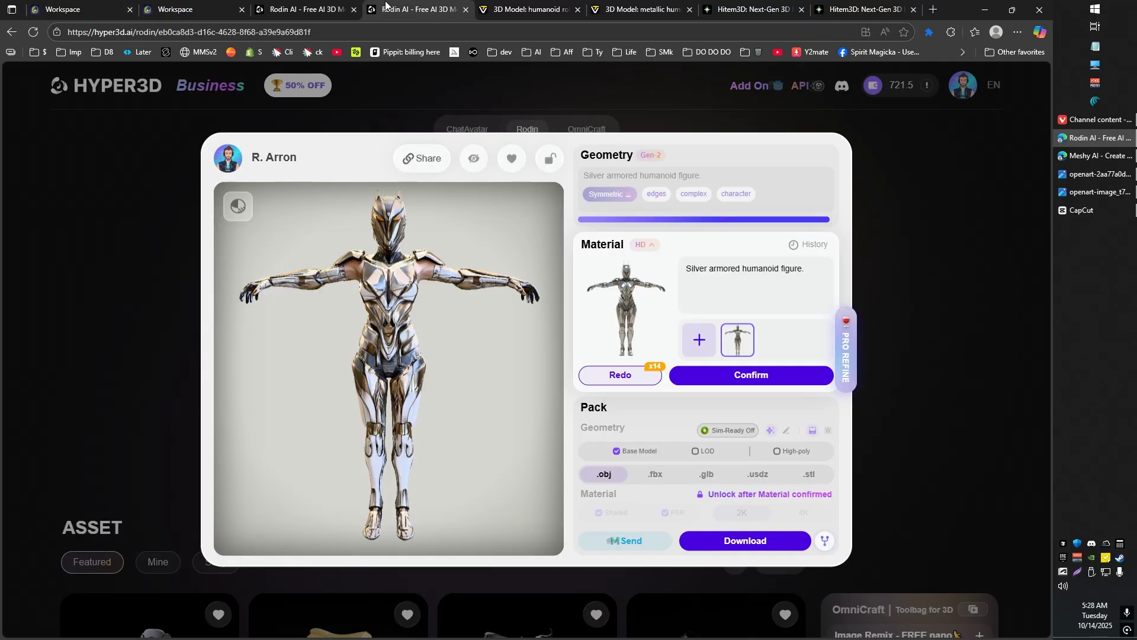
left_click(508, 8)
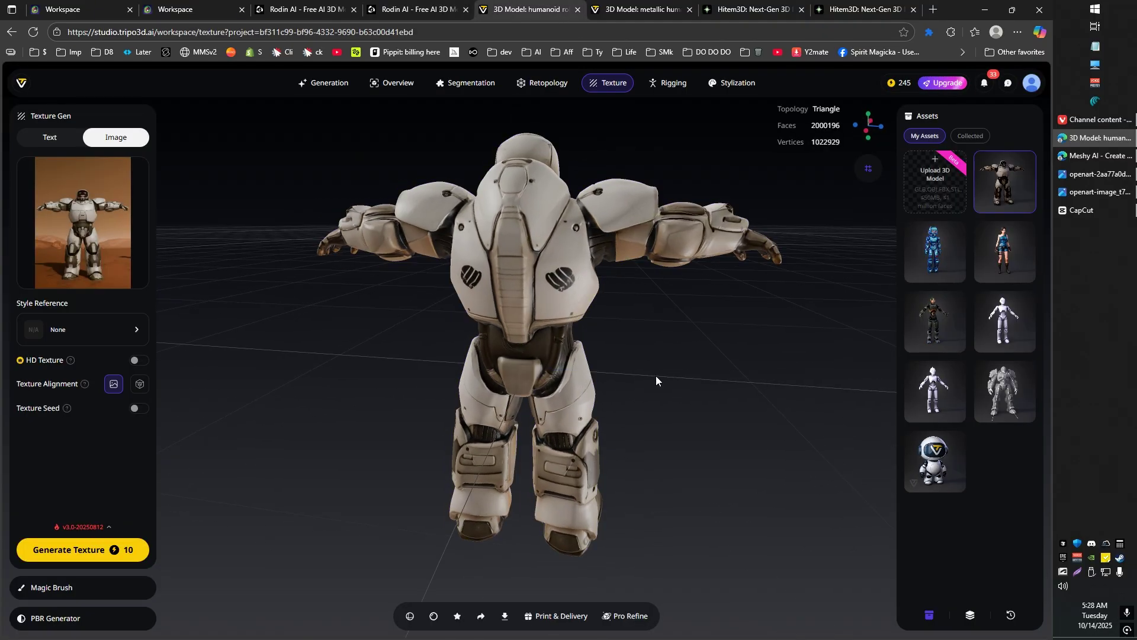
left_click_drag(639, 377, 423, 367)
left_click_drag(604, 348, 535, 354)
left_click(515, 357)
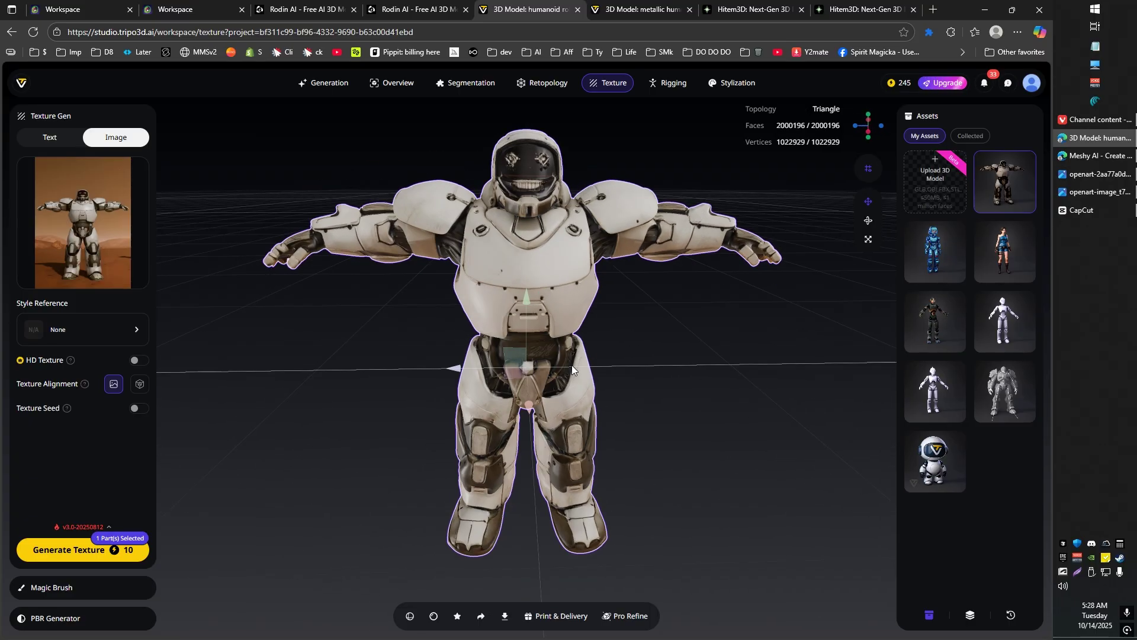
View Tripo's metallic humanoid model and inspect its armor and legs up close from several angles
left_click(616, 24)
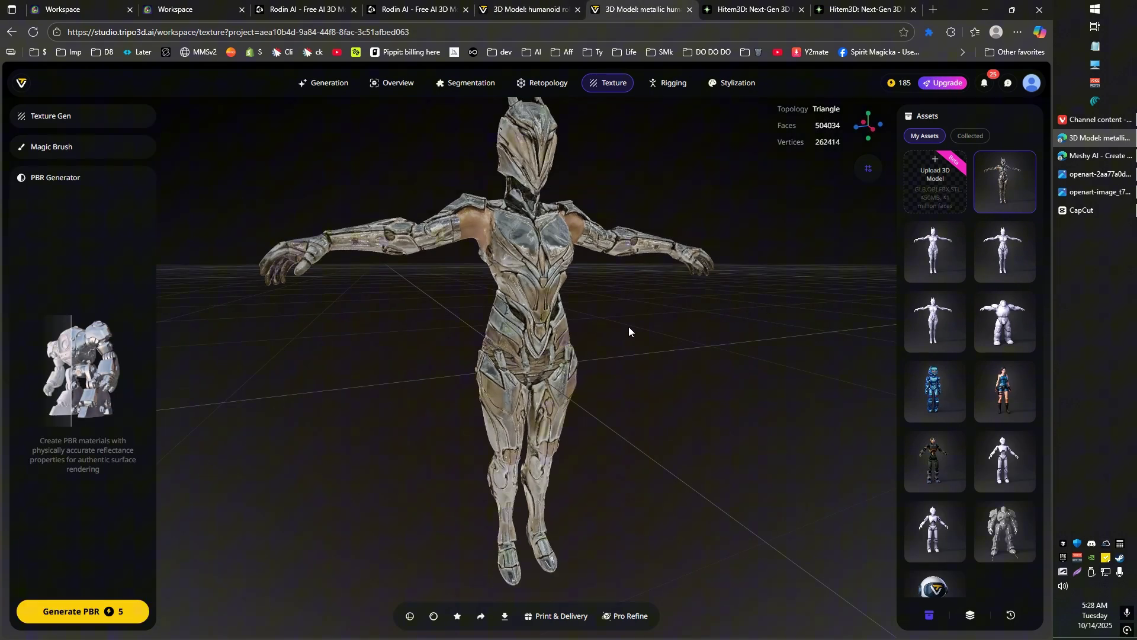
left_click_drag(583, 332, 491, 400)
scroll(496, 321, "up", 5)
left_click(505, 442)
left_click_drag(505, 441, 584, 390)
scroll(584, 390, "up", 2)
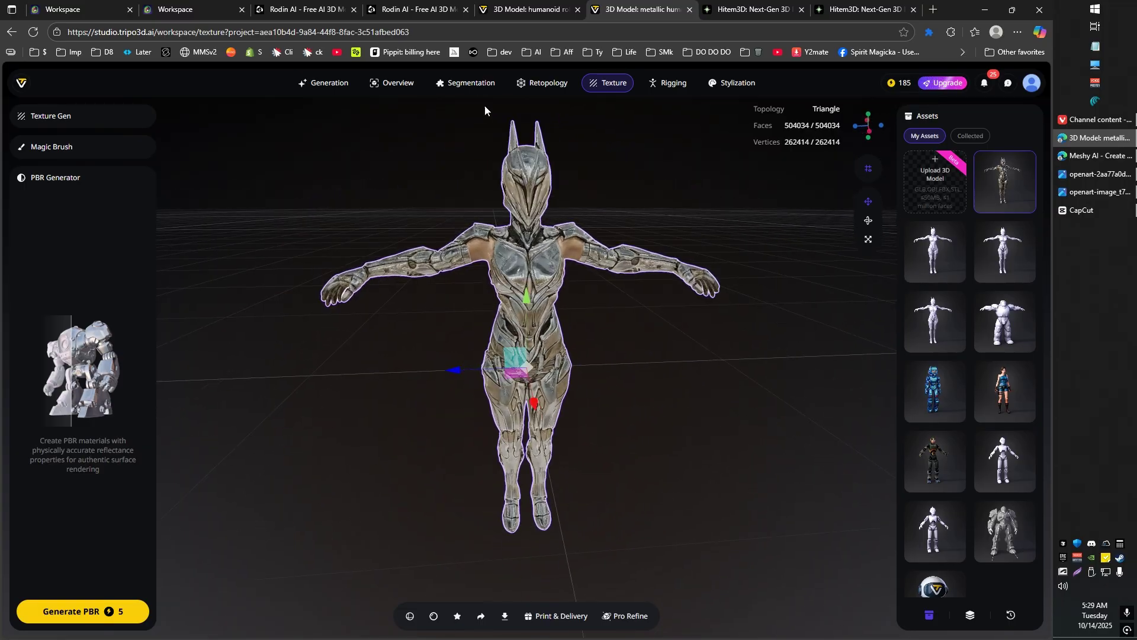
Face Tripo's metallic humanoid forward and compare it with the metallic reference image
left_click_drag(517, 293, 625, 322)
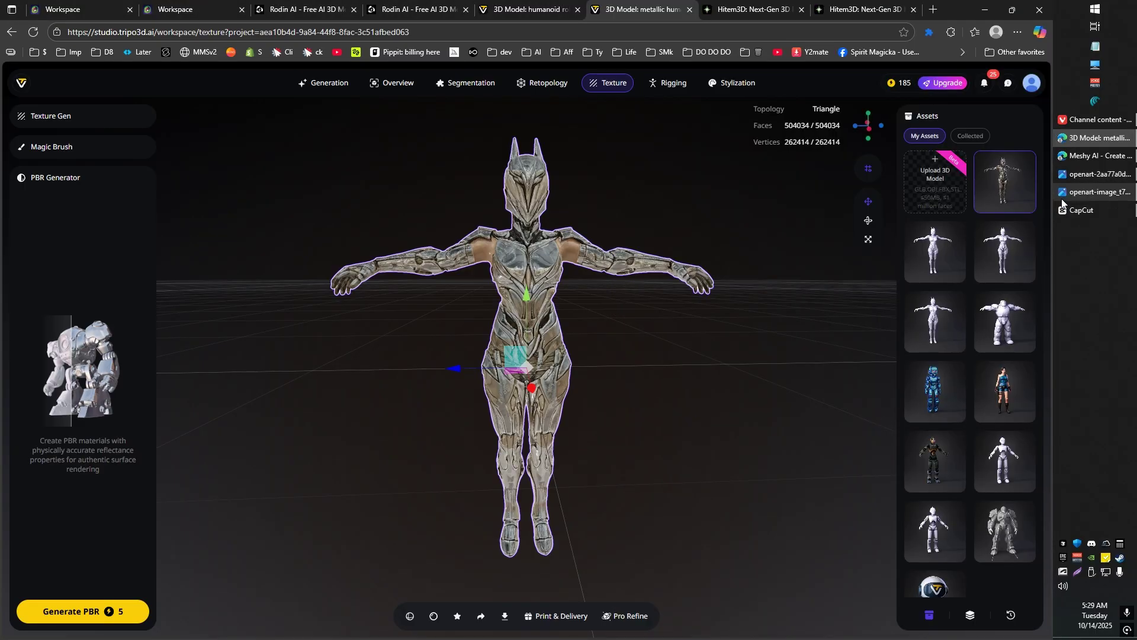
mouse_move(1062, 203)
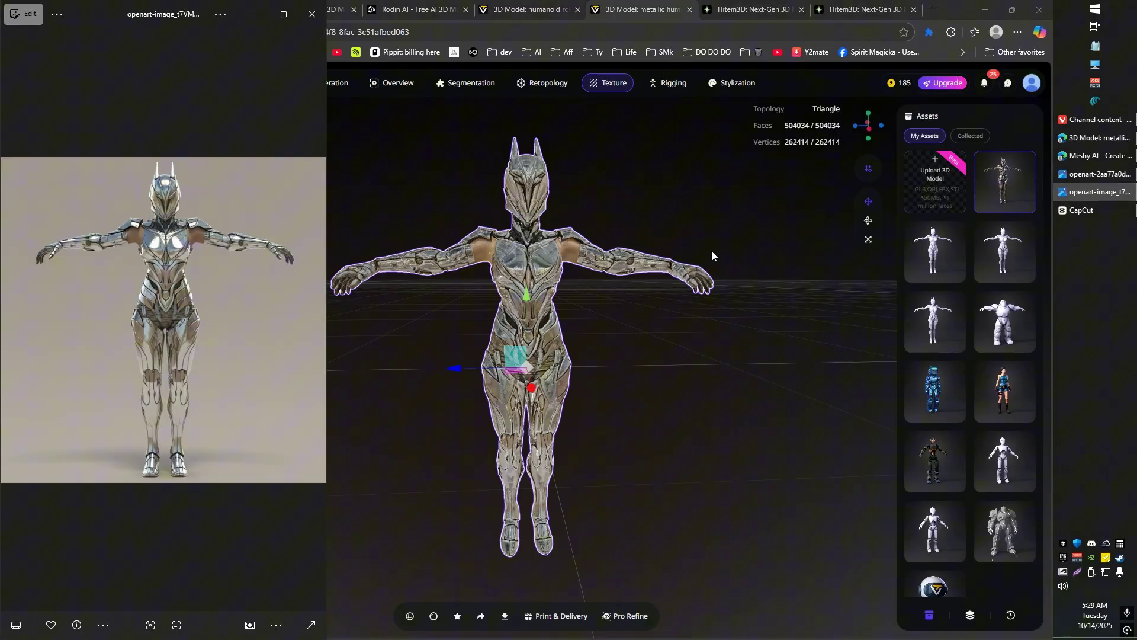
mouse_move(460, 329)
left_mouse_down()
mouse_move(586, 358)
mouse_move(438, 336)
mouse_move(469, 346)
left_mouse_up()
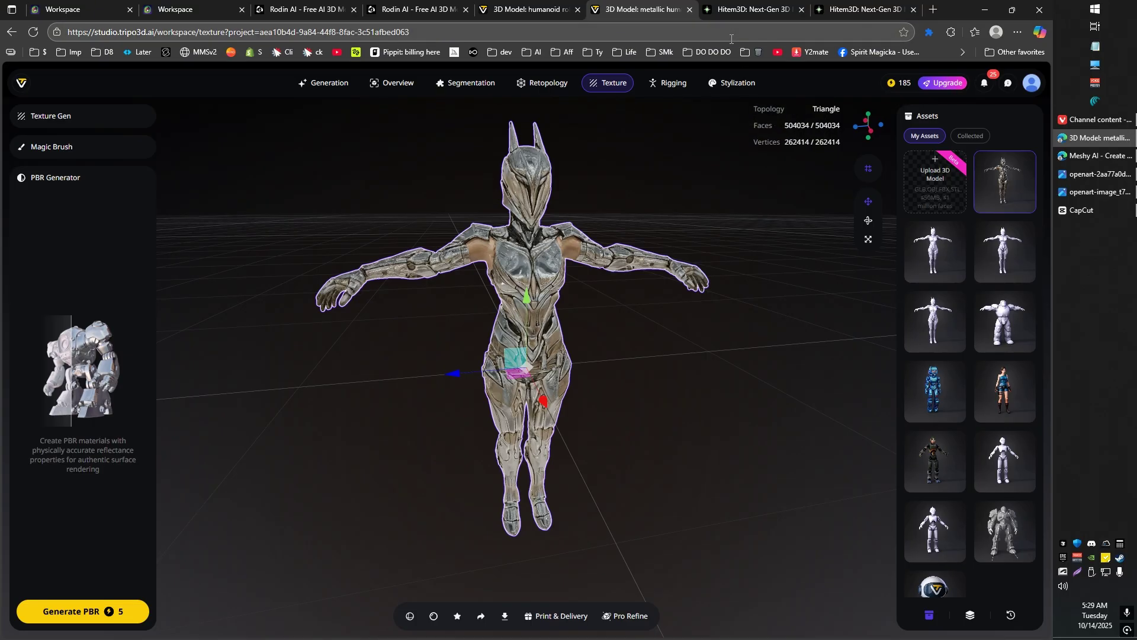
View Hitem3D's white robot and turn it from the back to the front
left_click(741, 9)
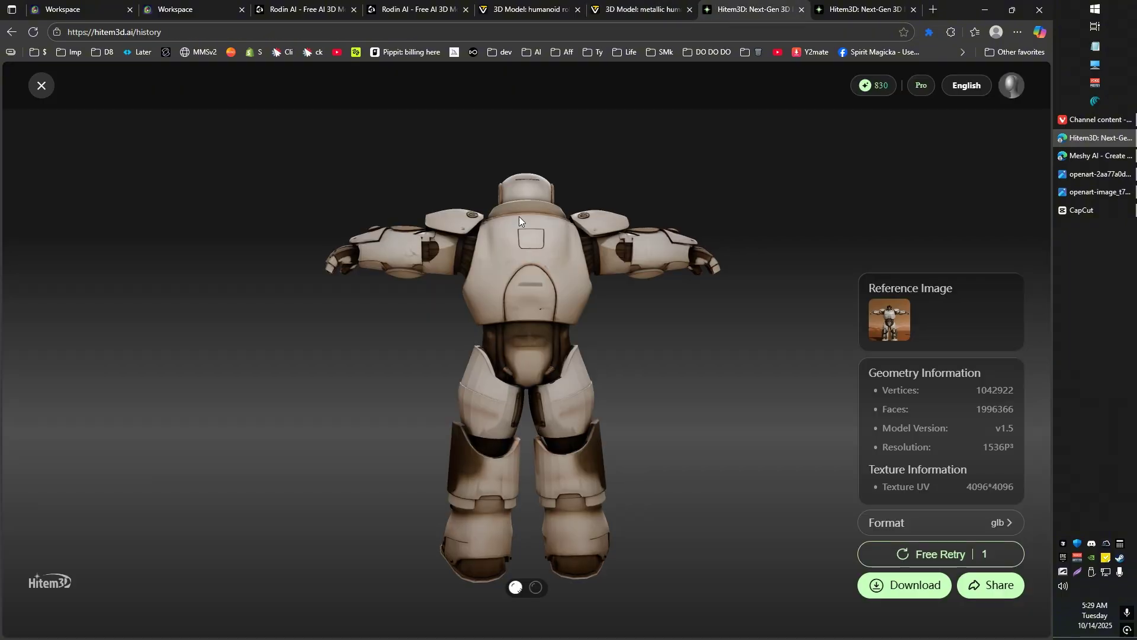
left_click_drag(431, 218, 627, 289)
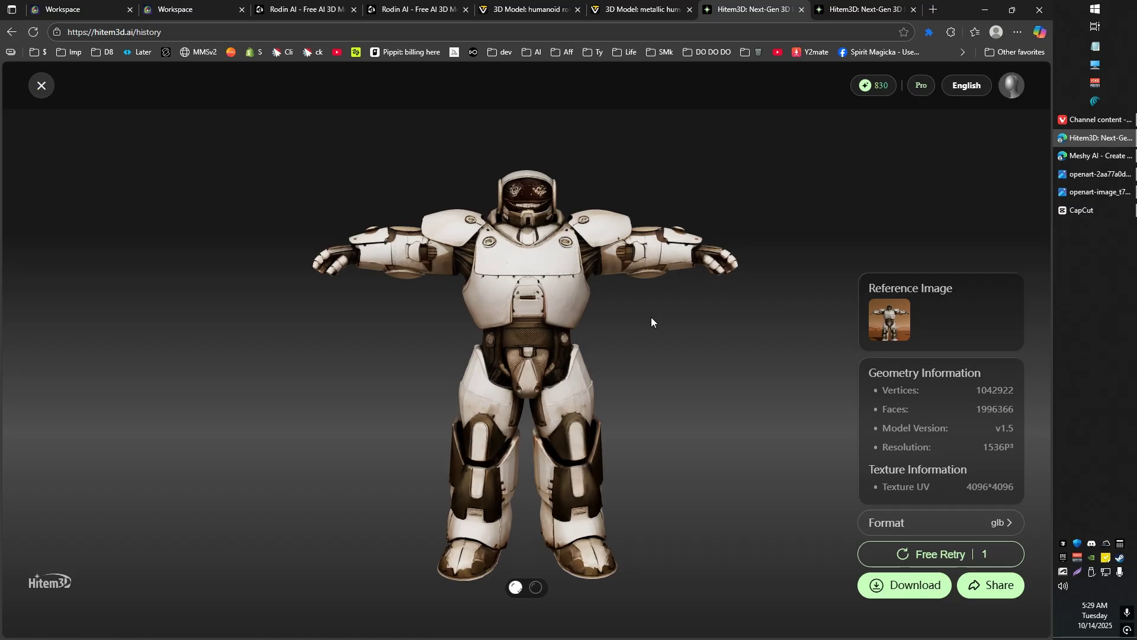
scroll(688, 279, "up", 1)
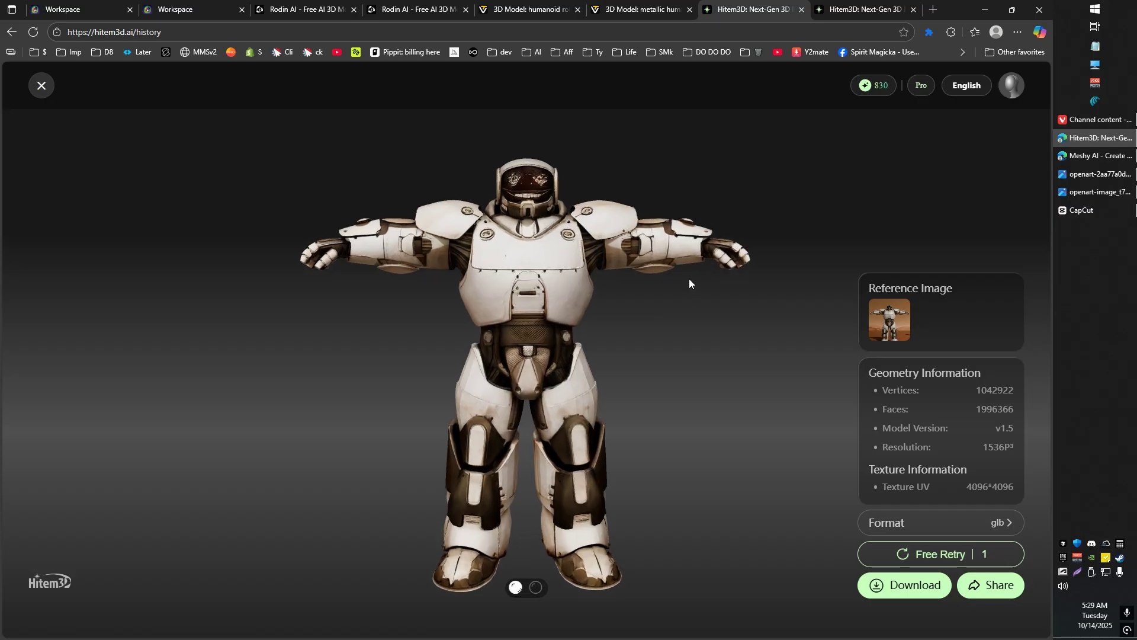
Compare the torso and waist details of Hitem3D's white robot with the enlarged white robot reference image
left_click(1080, 174)
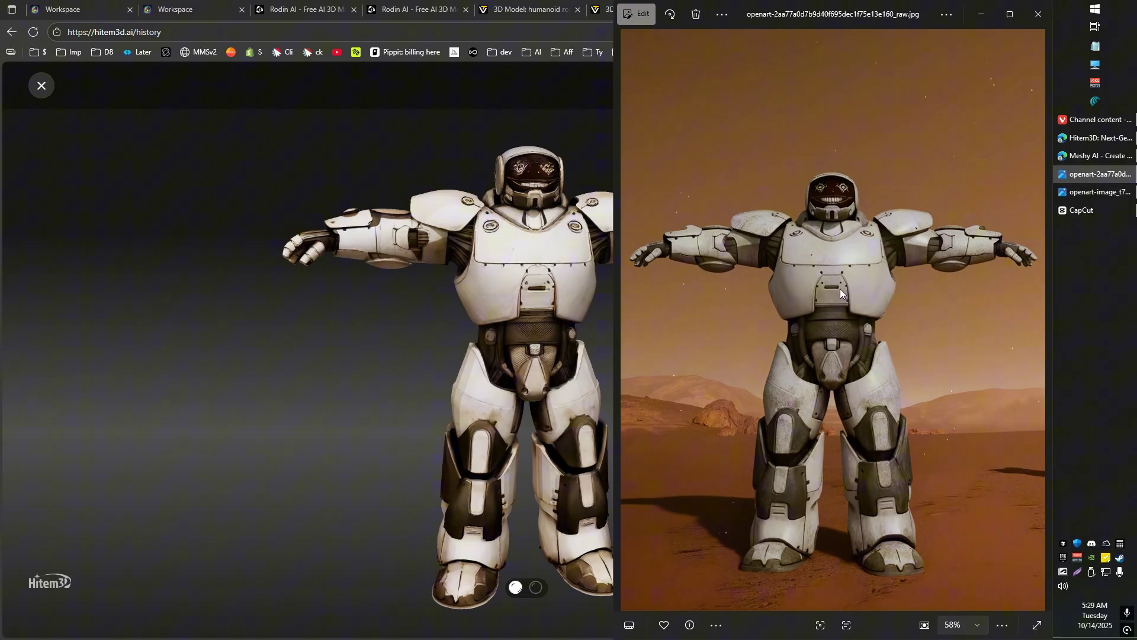
scroll(840, 286, "up", 3)
scroll(757, 284, "up", 3)
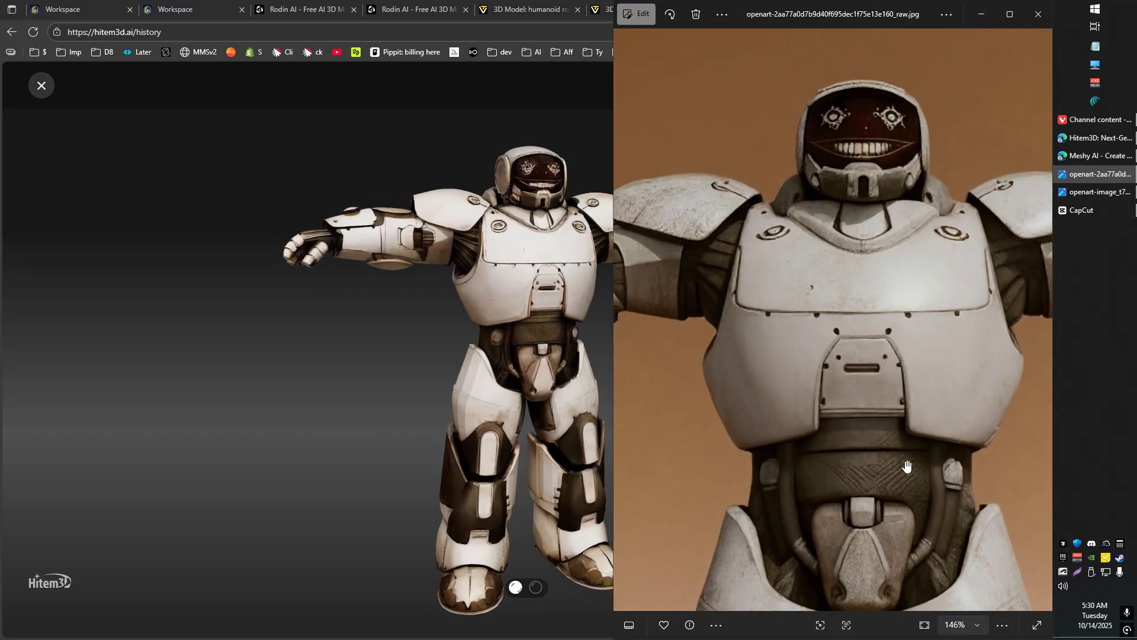
left_click(509, 374)
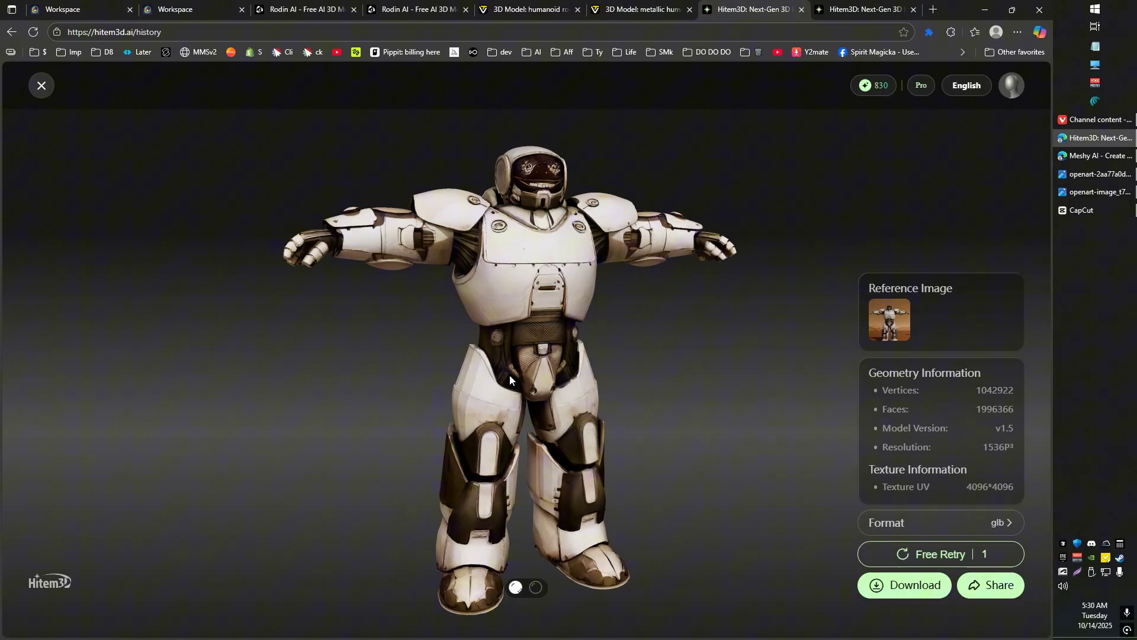
scroll(587, 343, "up", 5)
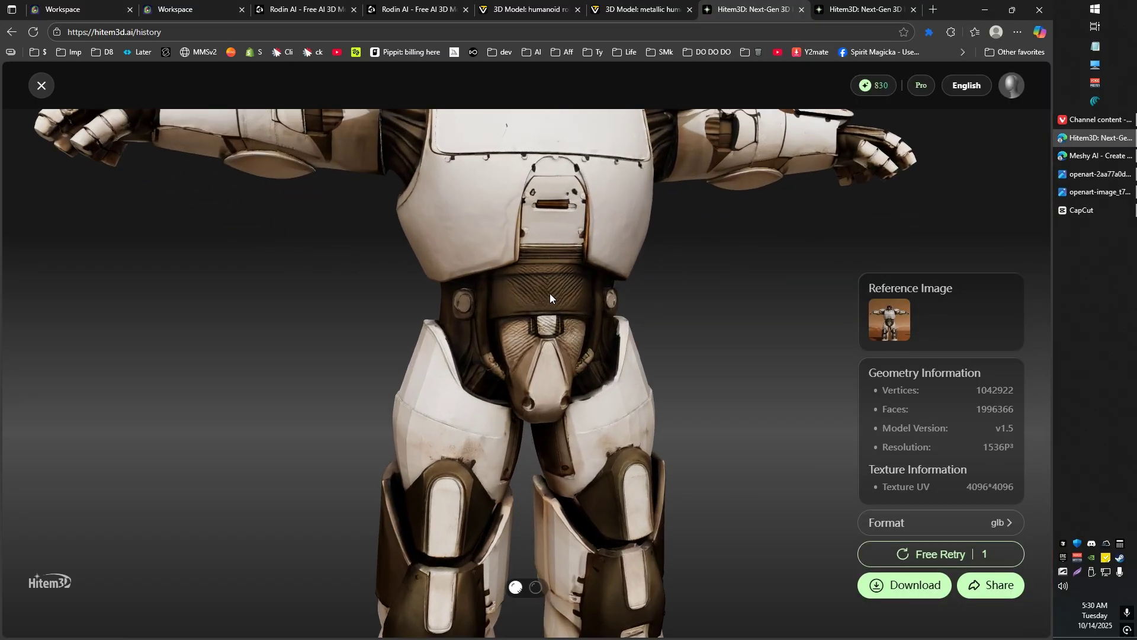
Turn Hitem3D's white robot to an angled front view and compare it with the white robot reference image
scroll(551, 305, "down", 2)
left_click_drag(467, 291, 595, 260)
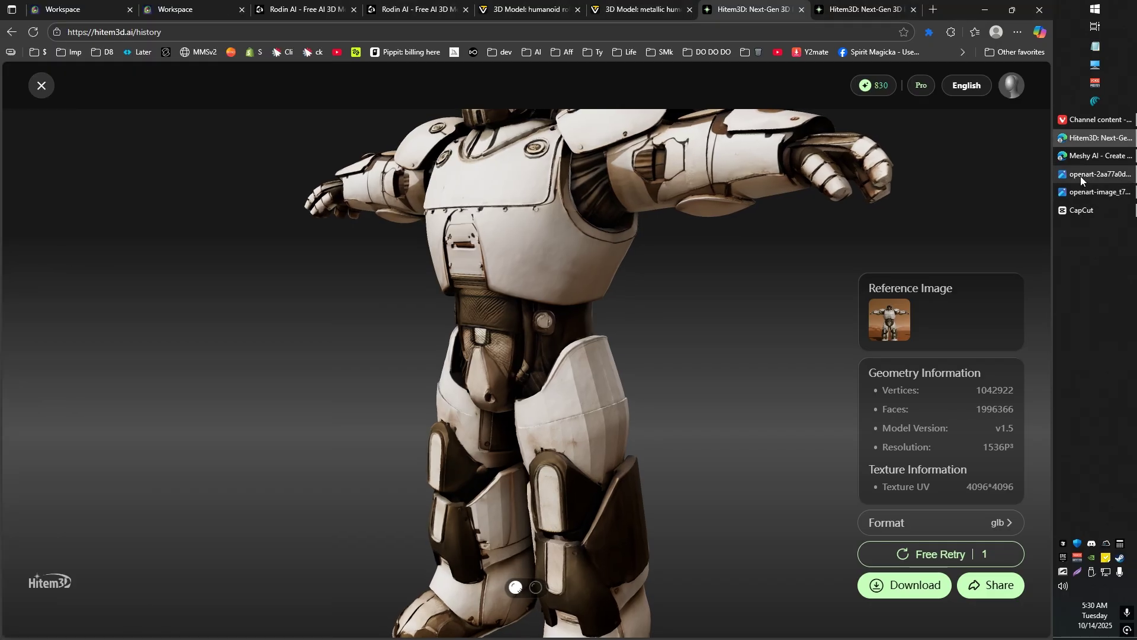
left_click(1081, 174)
scroll(736, 278, "down", 2)
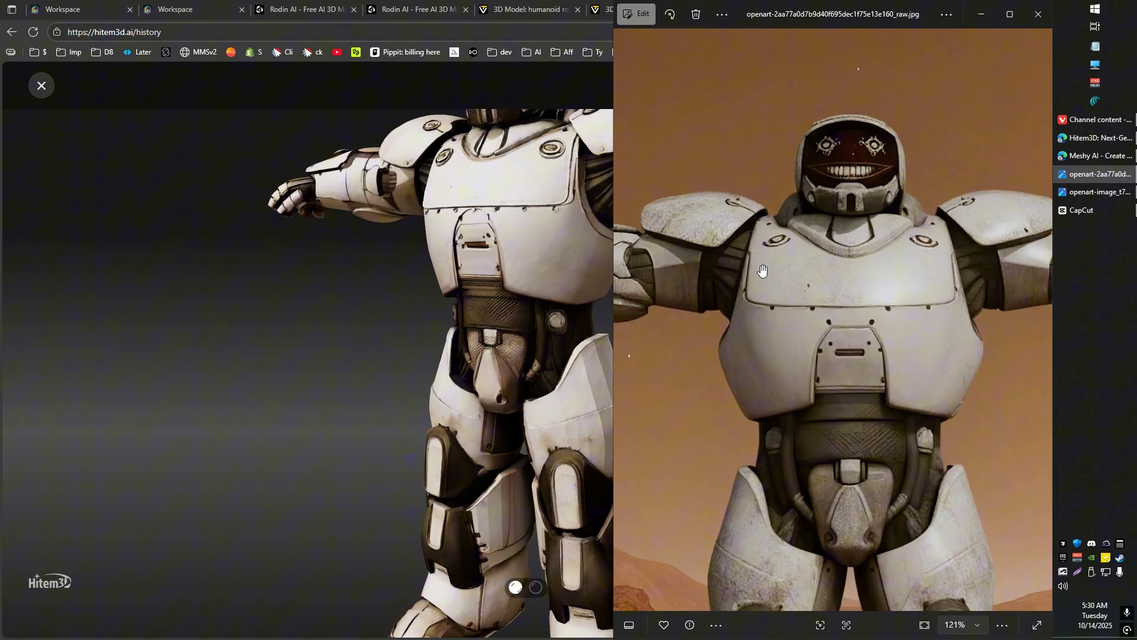
Inspect the side, hand and thigh of Hitem3D's white robot up close from several angles
left_click(354, 258)
scroll(524, 291, "up", 5)
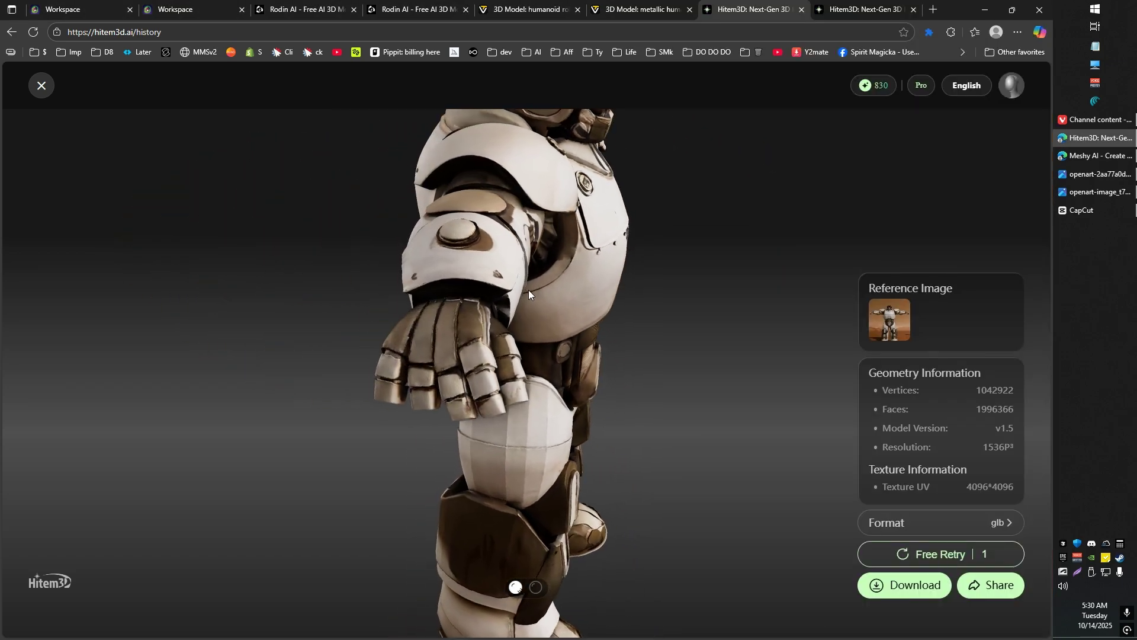
left_click_drag(538, 286, 716, 385)
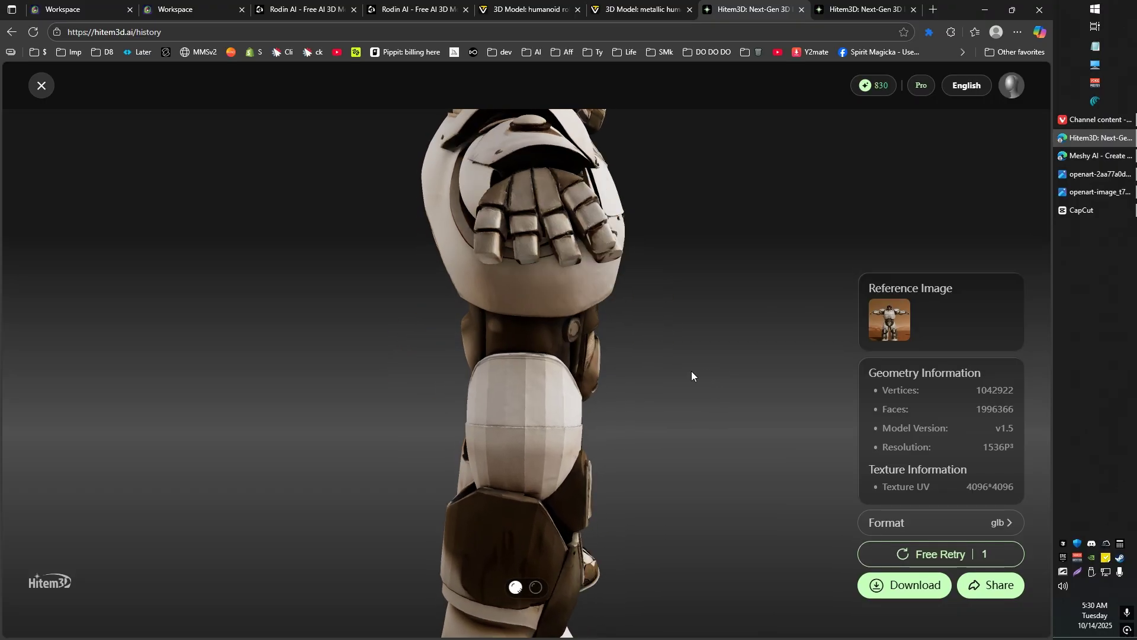
scroll(664, 371, "down", 5)
scroll(681, 377, "up", 5)
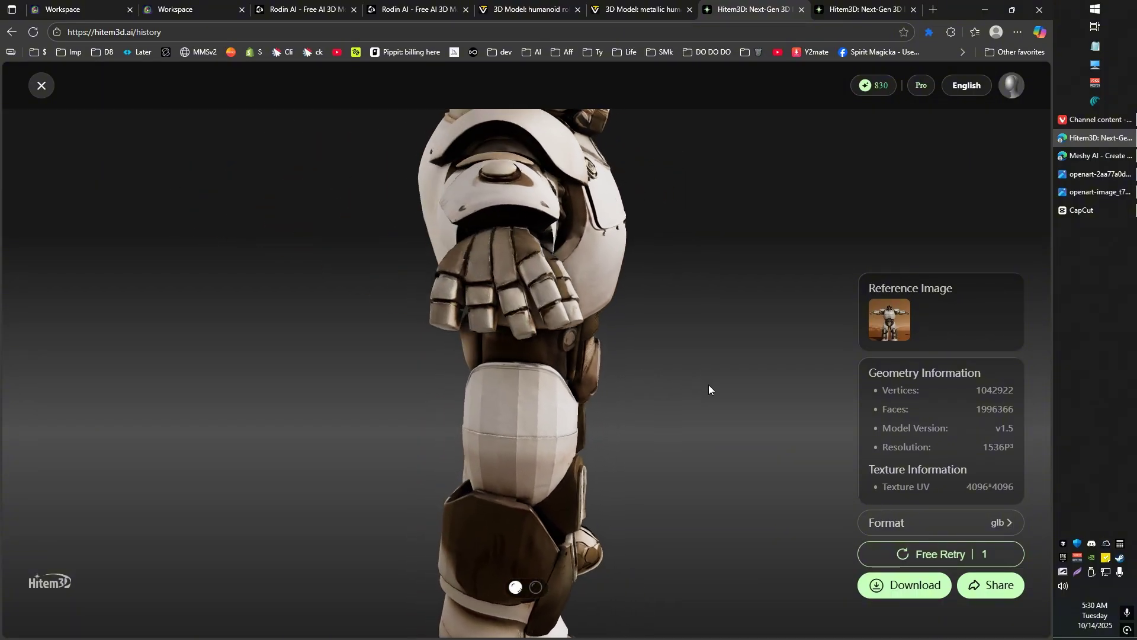
left_click_drag(708, 385, 622, 329)
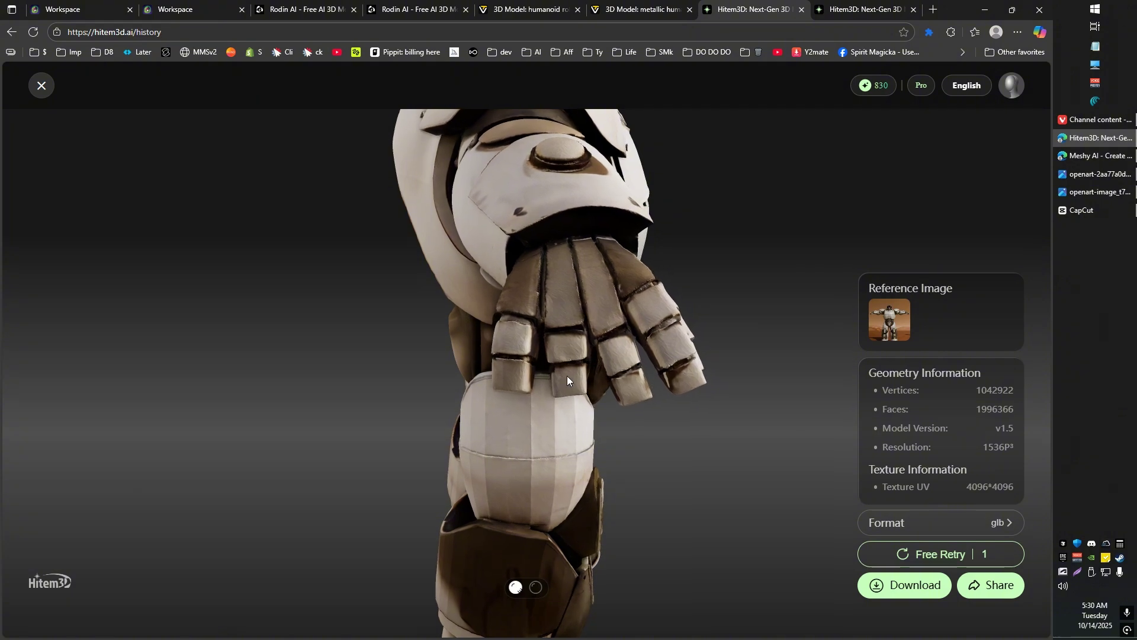
View Meshy's and Rodin's white robots from the side to compare their arms and hands
left_click(103, 3)
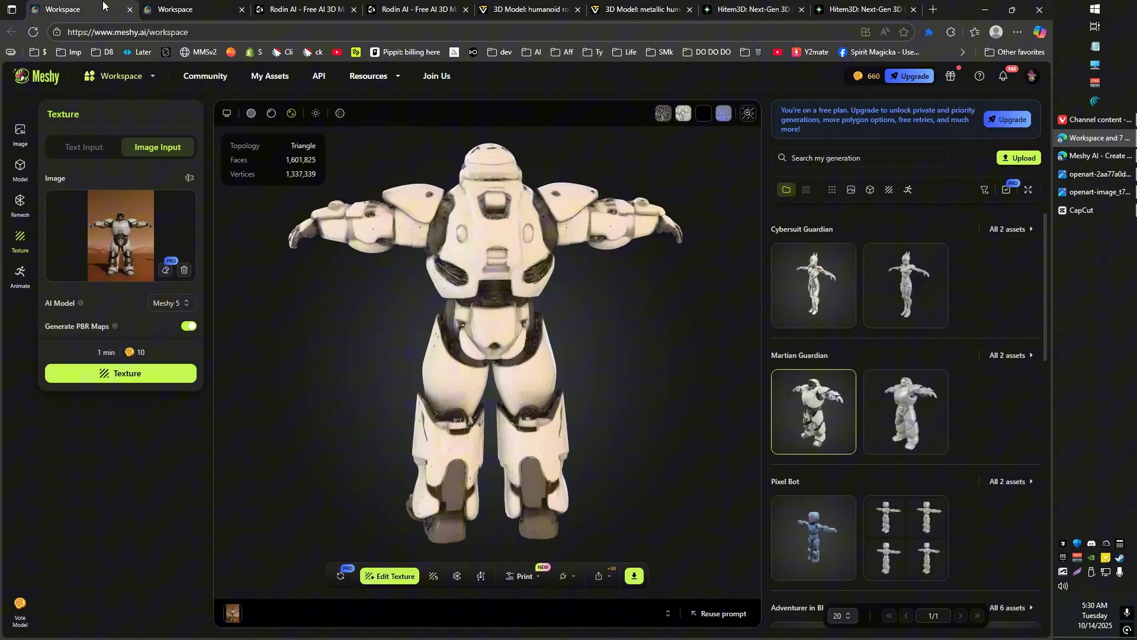
left_click_drag(367, 235, 488, 254)
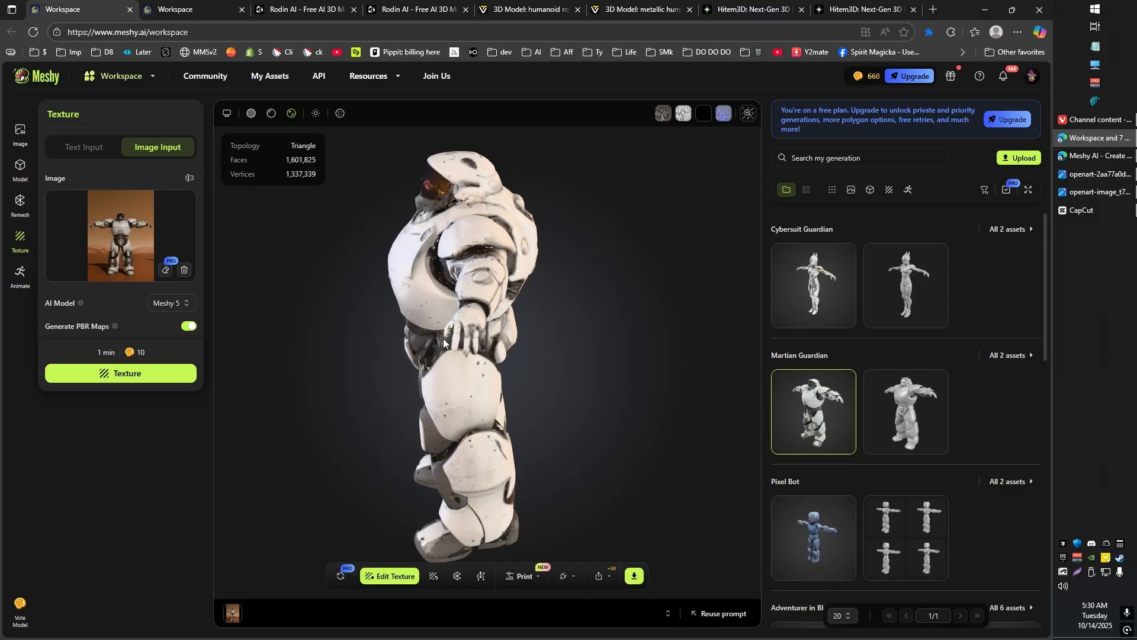
scroll(380, 240, "up", 3)
left_click(302, 9)
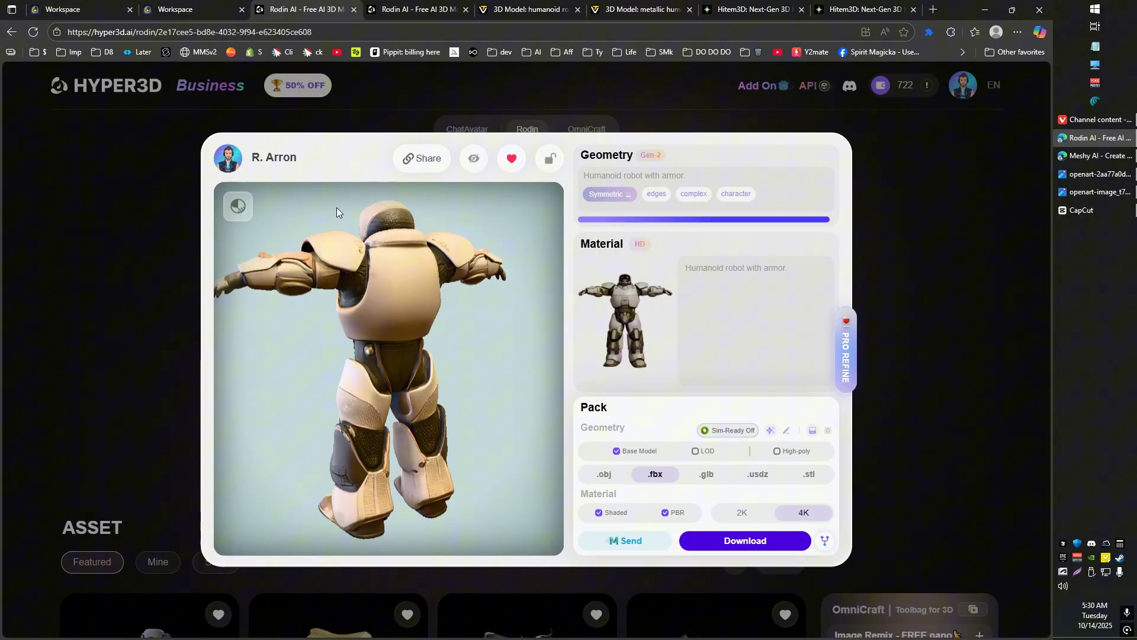
left_click_drag(380, 304, 438, 306)
scroll(439, 306, "up", 3)
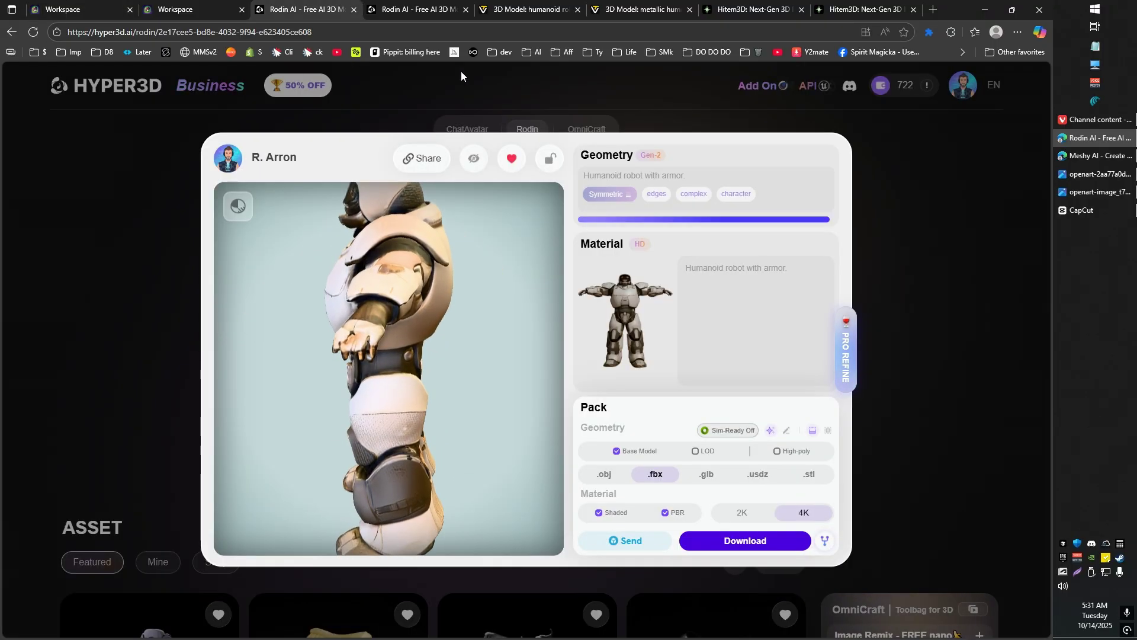
Examine Tripo's white robot from the side, including its hand, and check it against the white robot reference image
left_click(440, 7)
left_click_drag(281, 292, 541, 332)
left_click(529, 10)
scroll(541, 332, "down", 5)
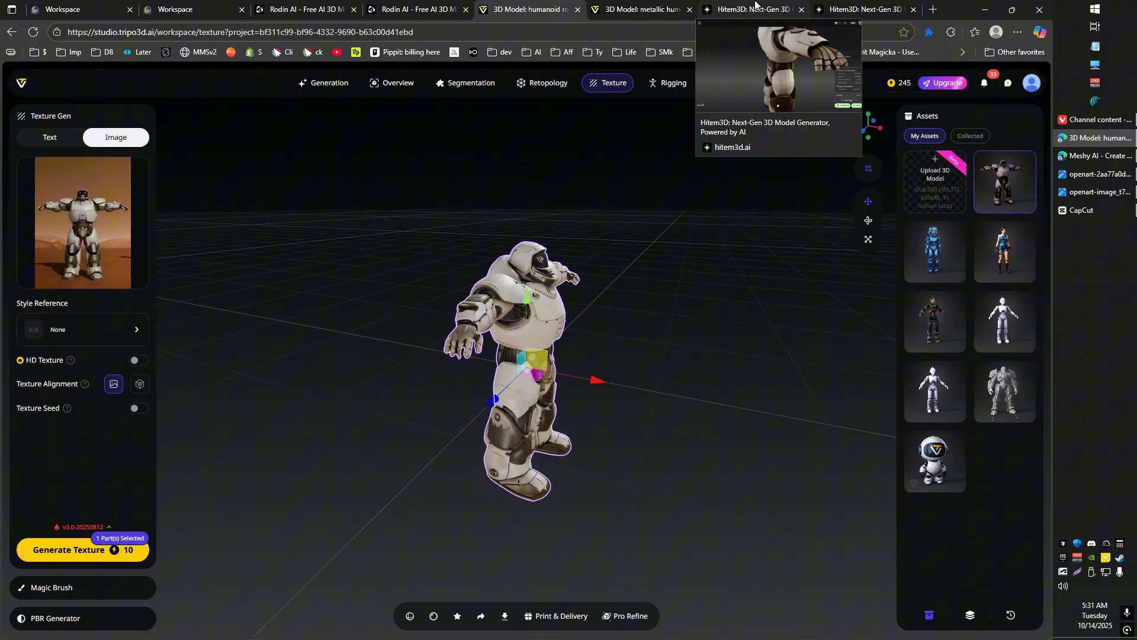
scroll(597, 268, "up", 5)
scroll(641, 244, "down", 5)
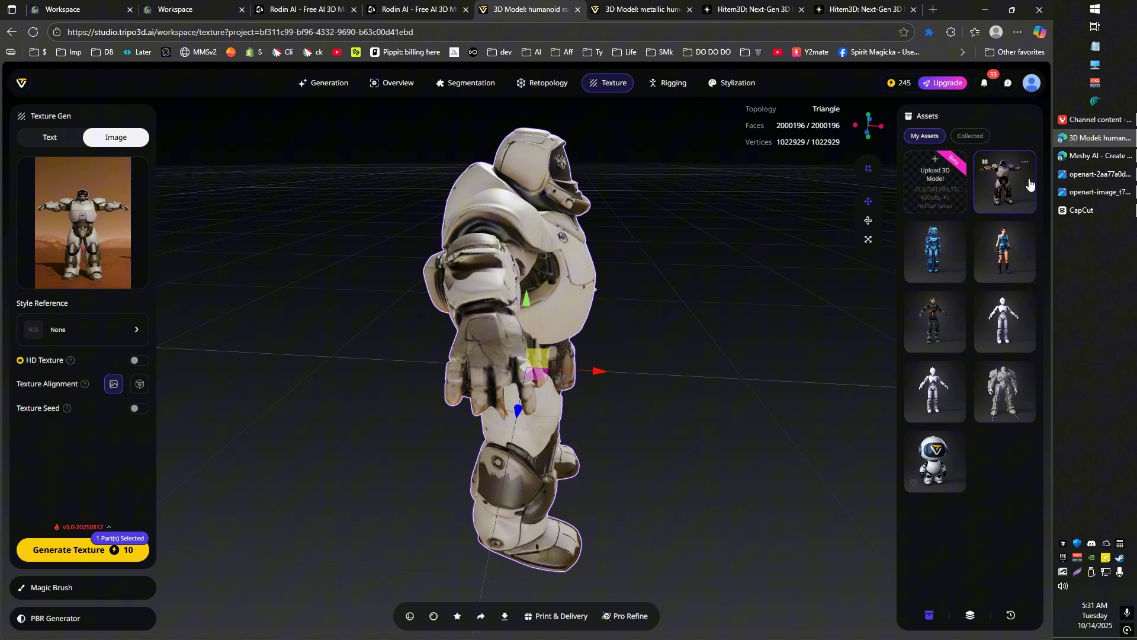
left_click(1064, 175)
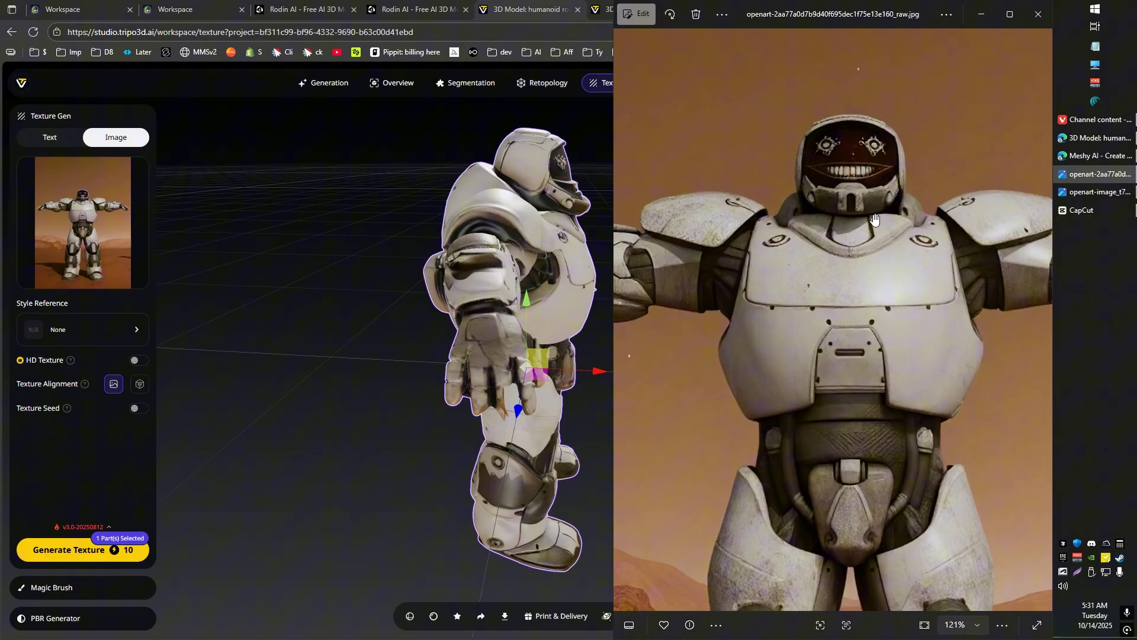
left_click(535, 5)
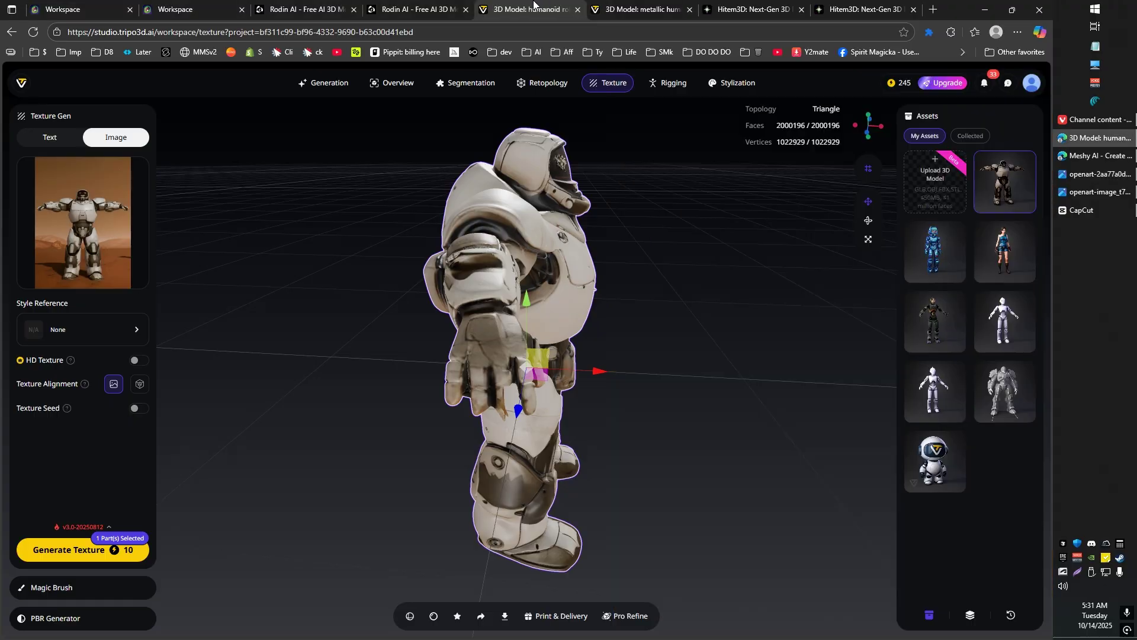
Revisit the white robots from Rodin and Meshy, and return to Hitem3D's version for comparison
left_click(413, 10)
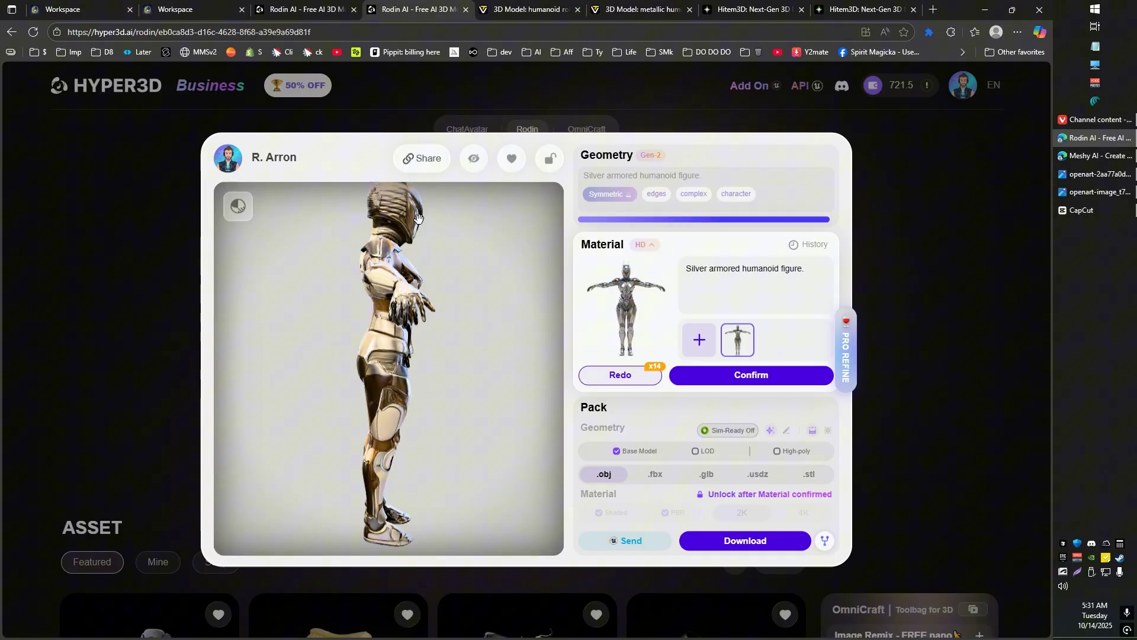
left_click(335, 7)
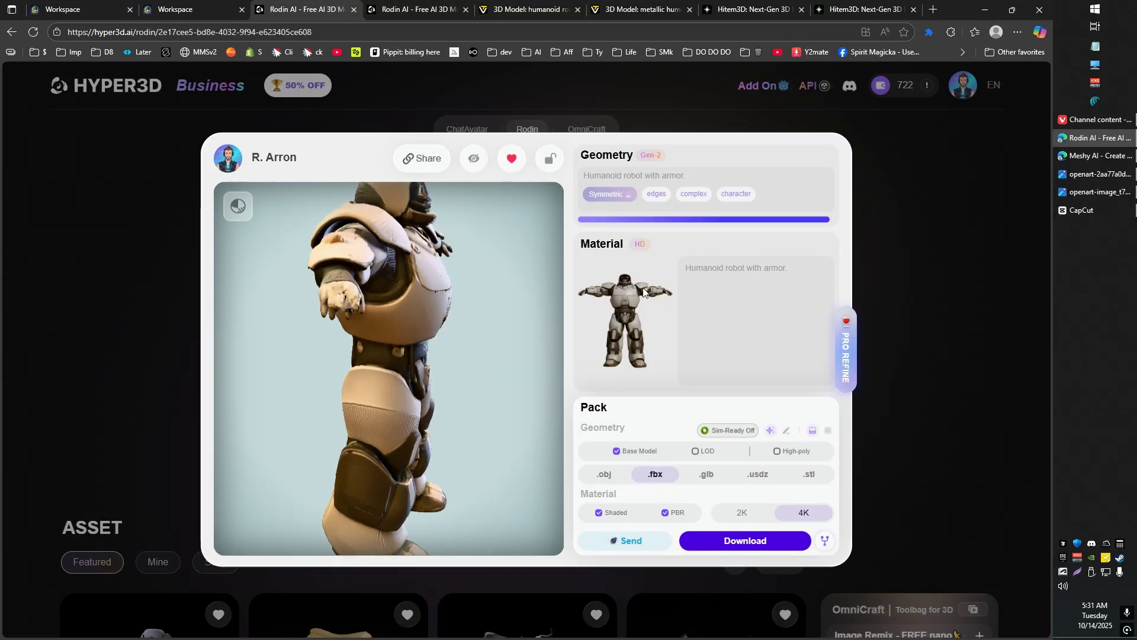
left_click(90, 5)
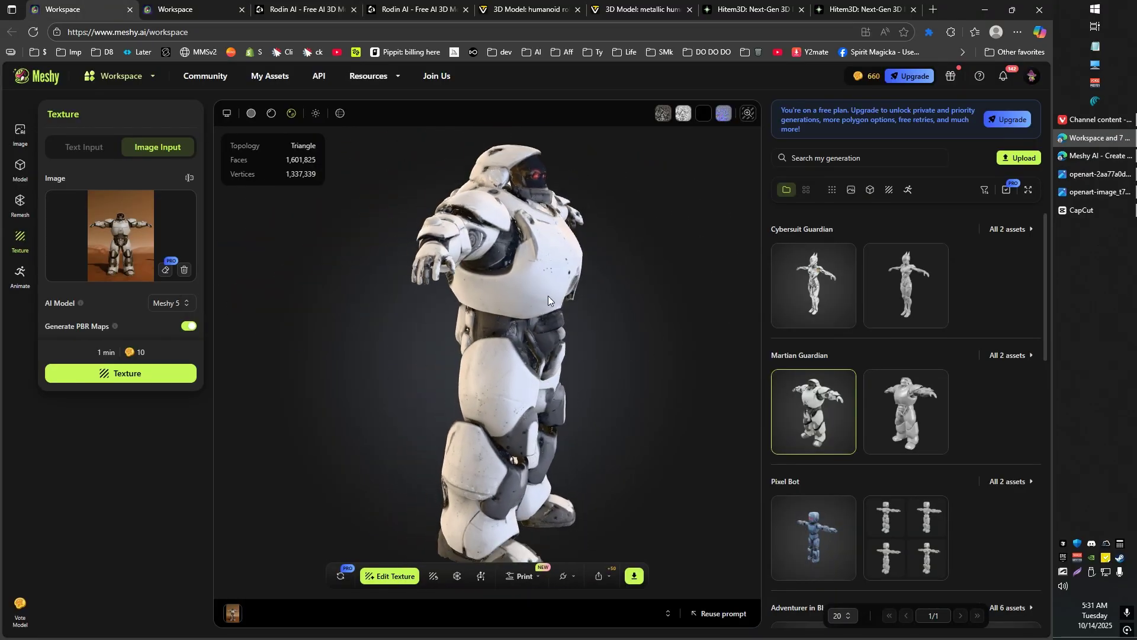
left_click(825, 10)
key("ctrl+shift+Tab")
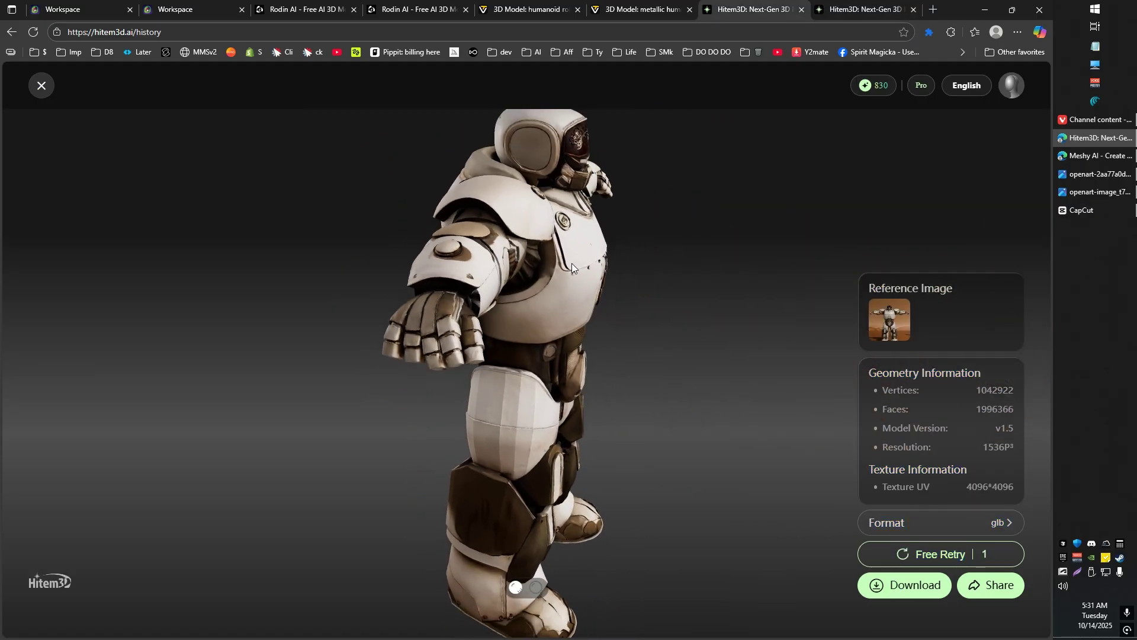
Compare the side view of Hitem3D's white robot with the white robot reference image
left_click_drag(540, 179, 668, 216)
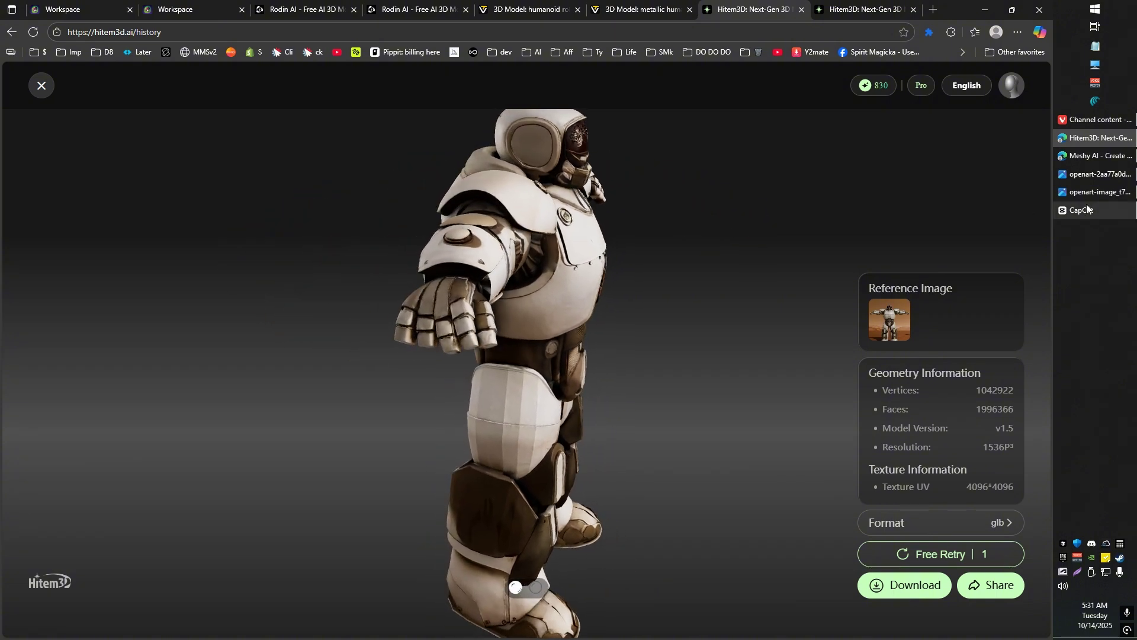
left_click(1096, 174)
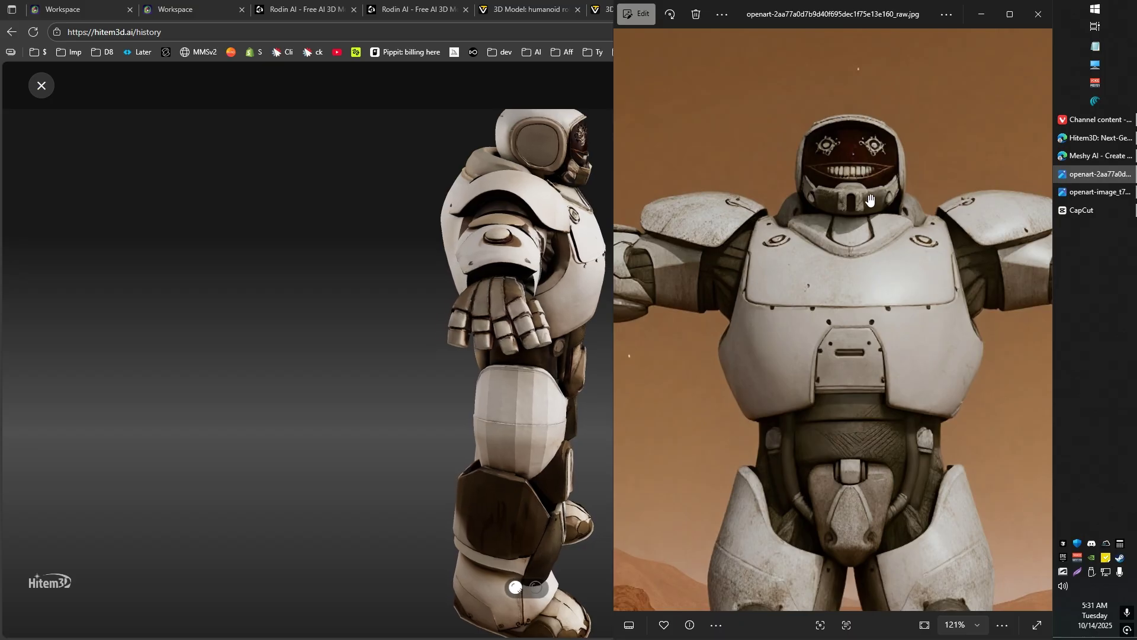
left_click(466, 409)
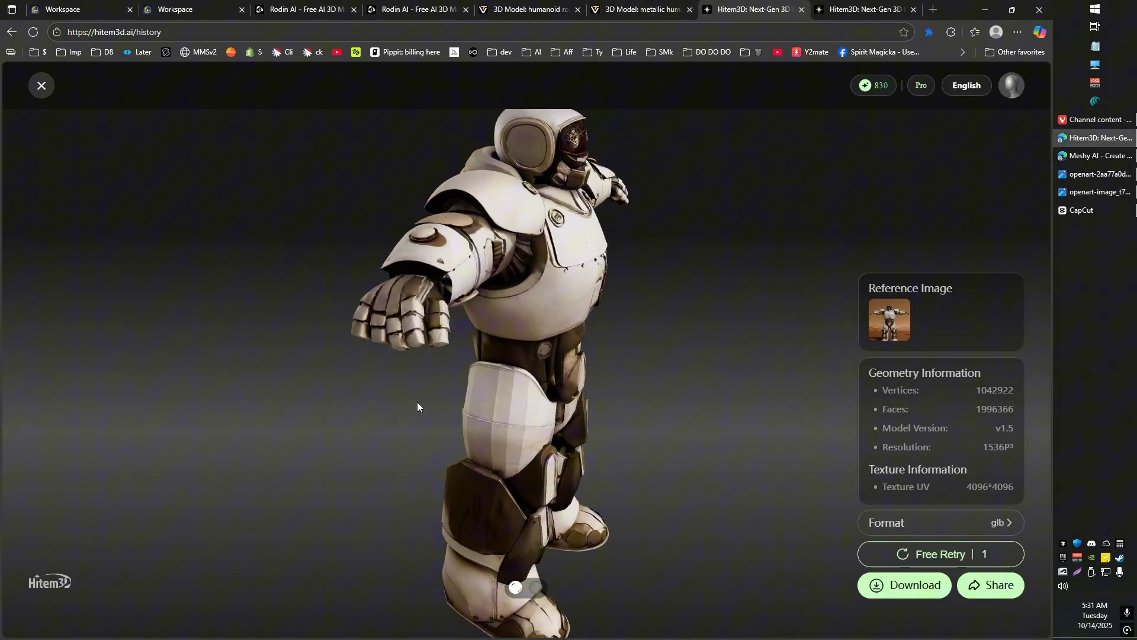
Inspect the back of Hitem3D's white robot and turn the full figure to face forward
left_click_drag(368, 376, 639, 373)
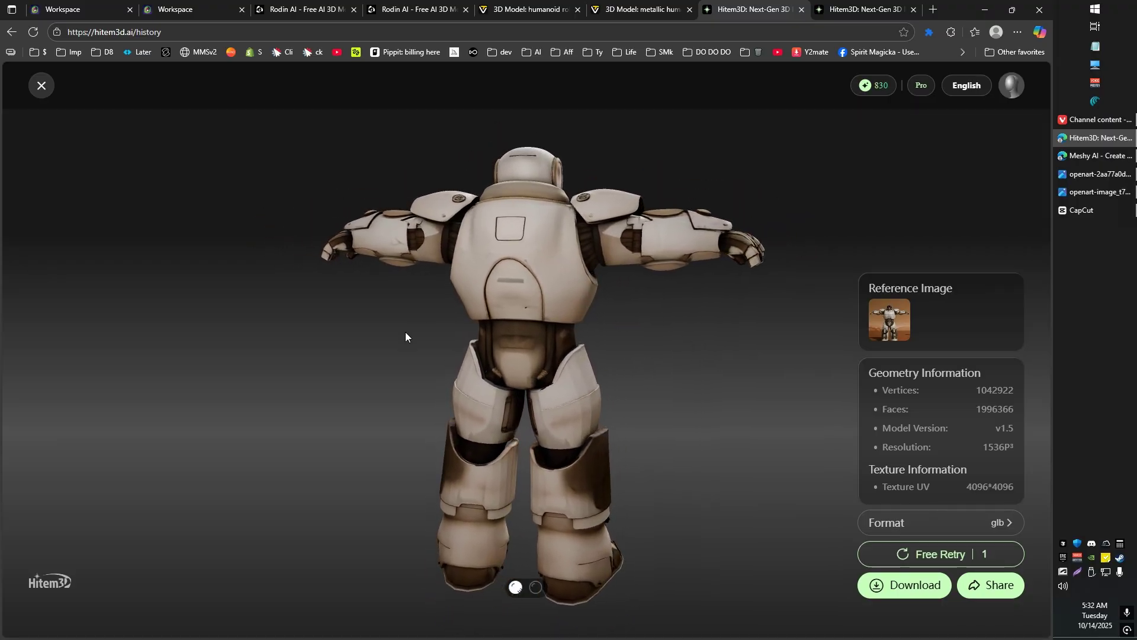
scroll(357, 356, "up", 5)
left_click_drag(407, 365, 659, 396)
scroll(670, 415, "down", 3)
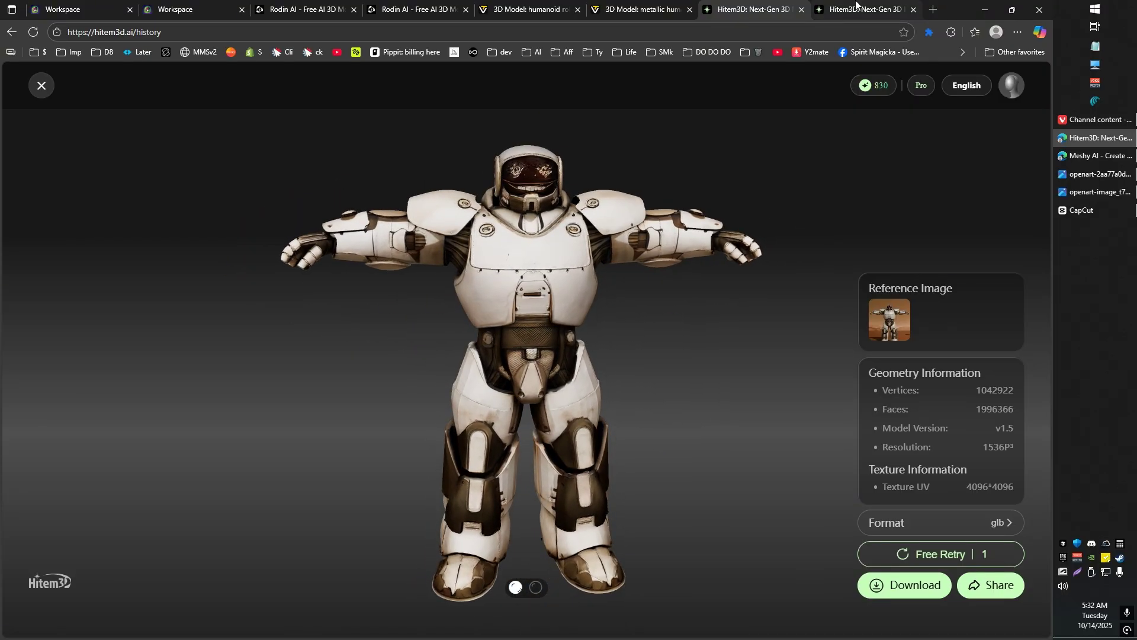
View Hitem3D's metallic humanoid model beside the enlarged metallic reference image
left_click(853, 10)
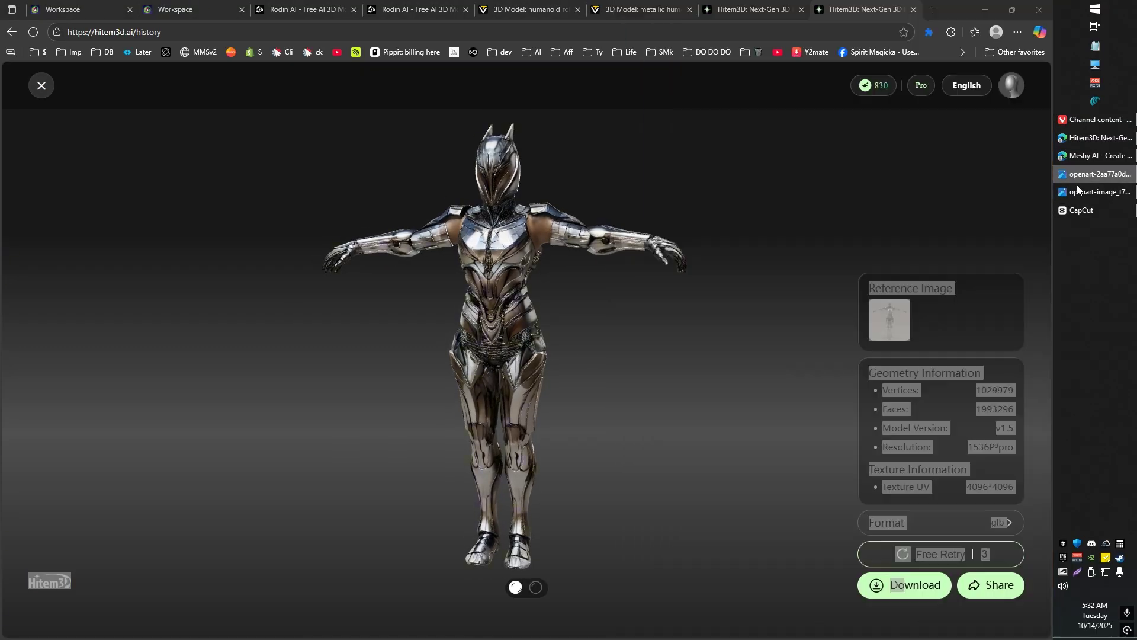
left_click(1080, 194)
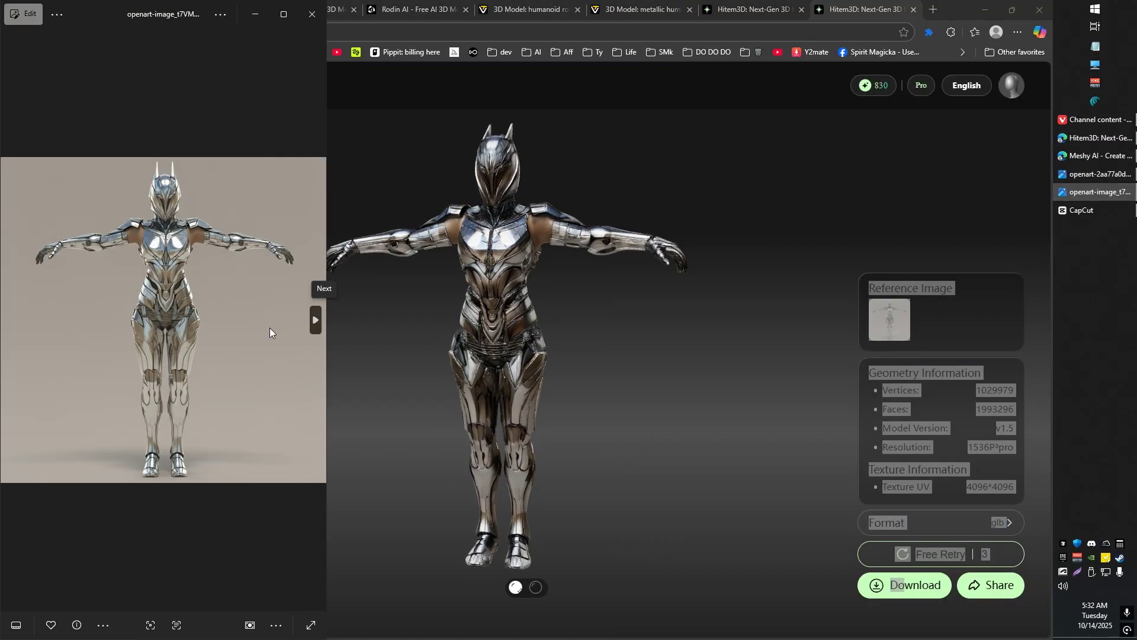
scroll(261, 333, "up", 6)
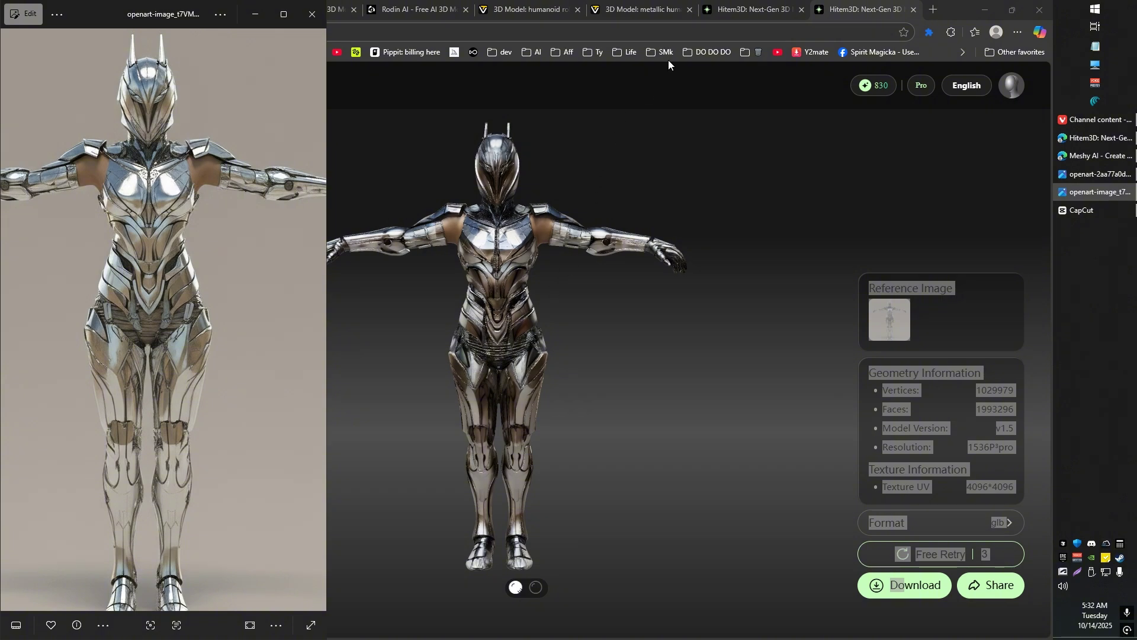
View the metallic humanoid models from Tripo, Rodin and Meshy in turn, facing Meshy's version forward
left_click(646, 10)
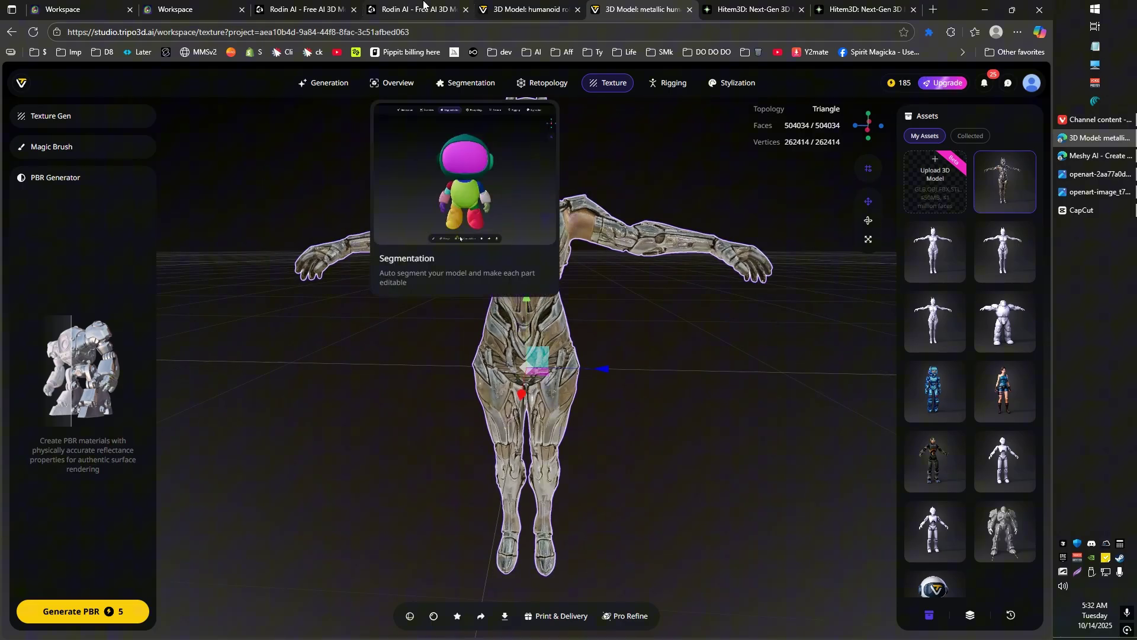
left_click(423, 8)
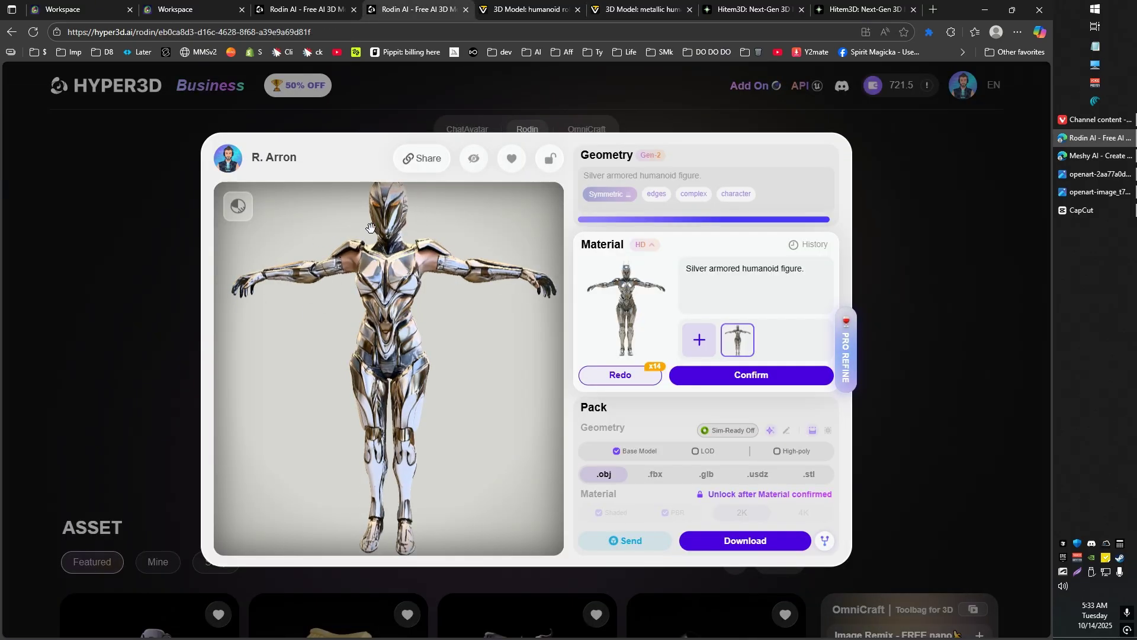
left_click(176, 9)
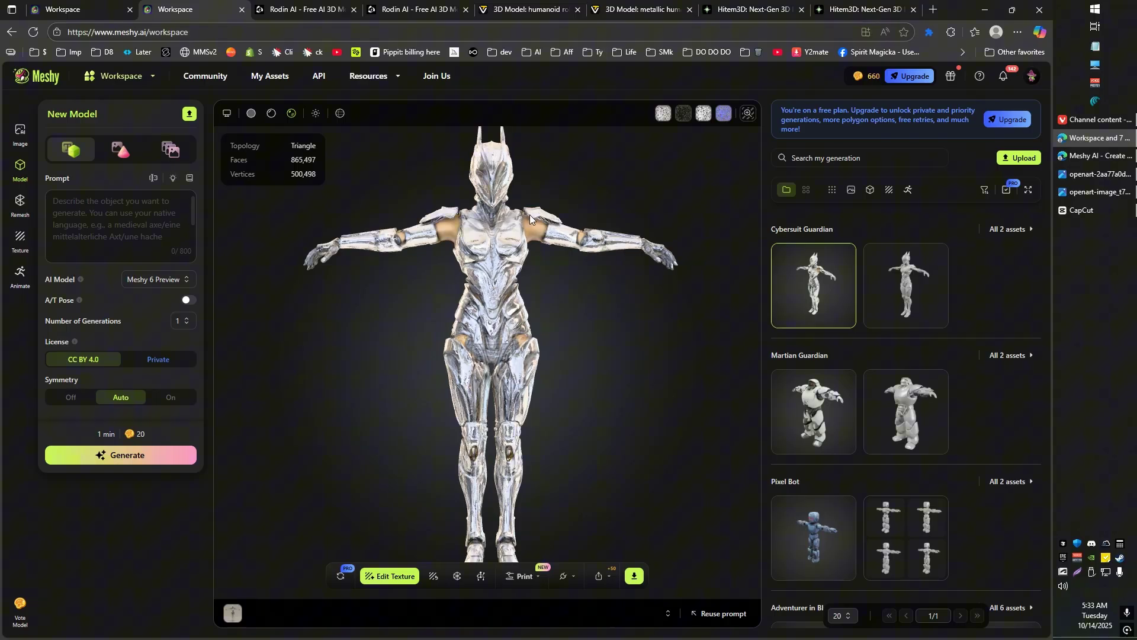
left_click_drag(539, 177, 532, 217)
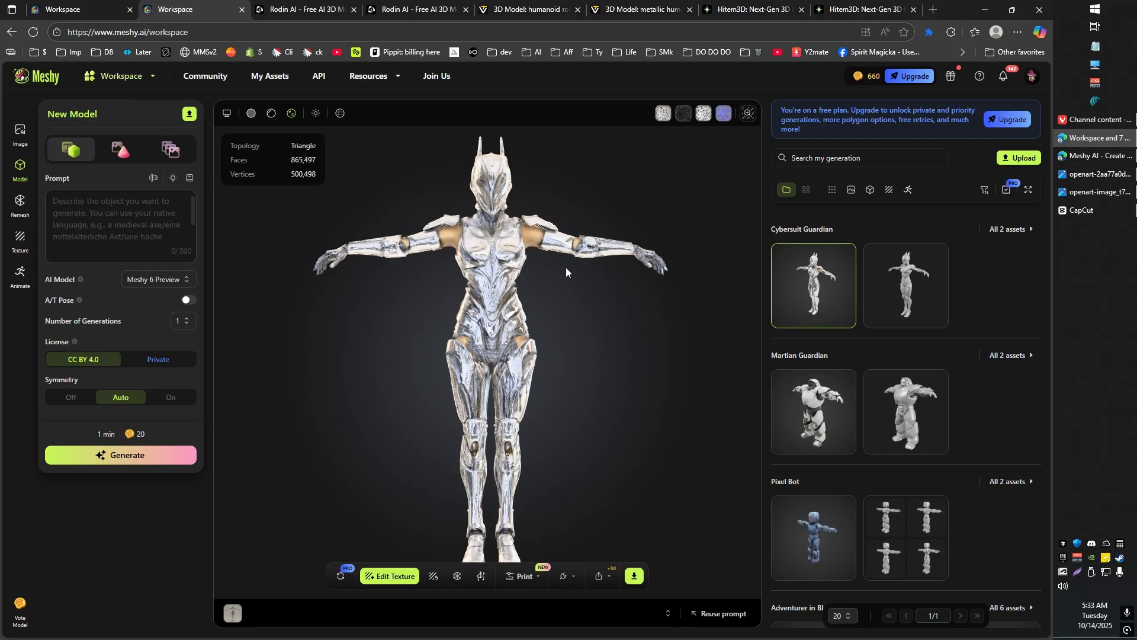
Switch between Hitem3D's and Meshy's metallic humanoid models to compare them, ending on Hitem3D's version
key("ctrl+9")
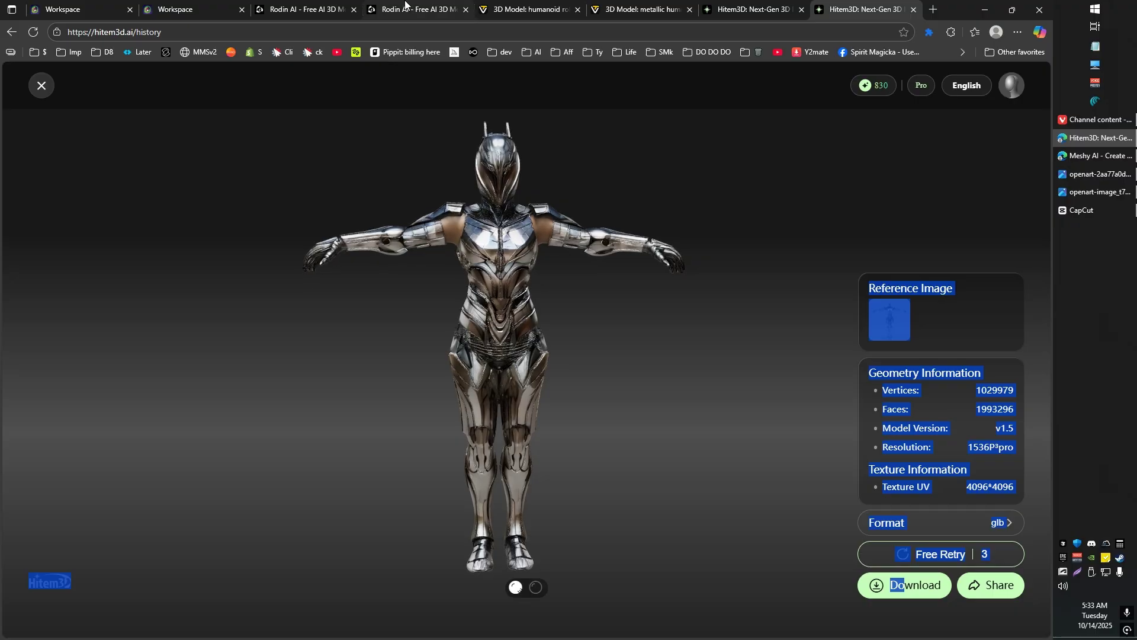
left_click(304, 7)
left_click(190, 9)
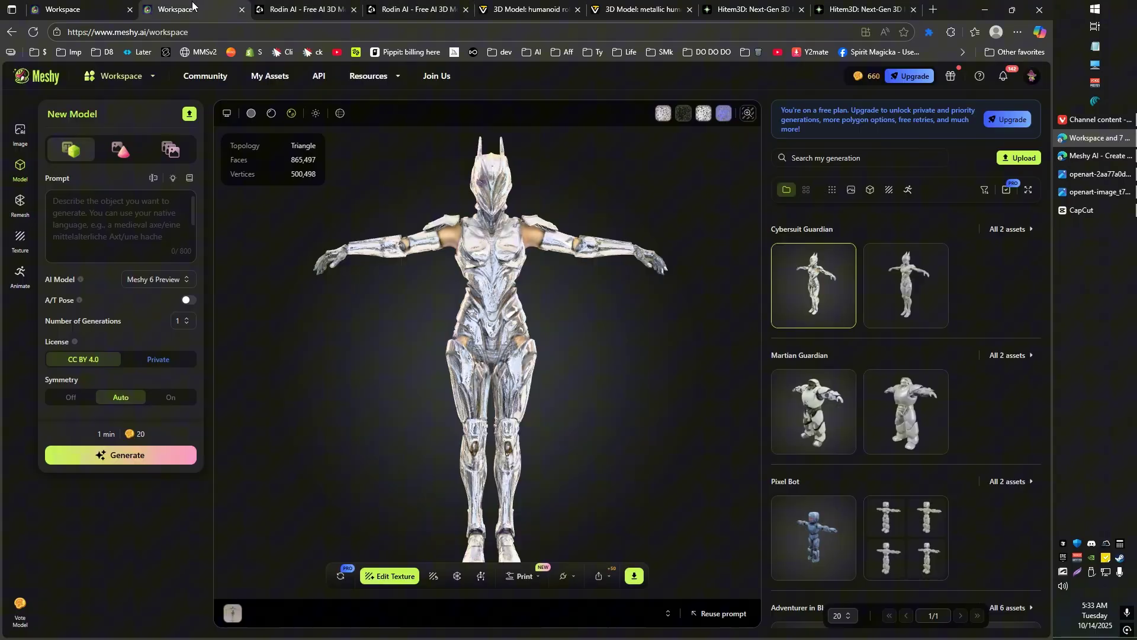
left_click(871, 9)
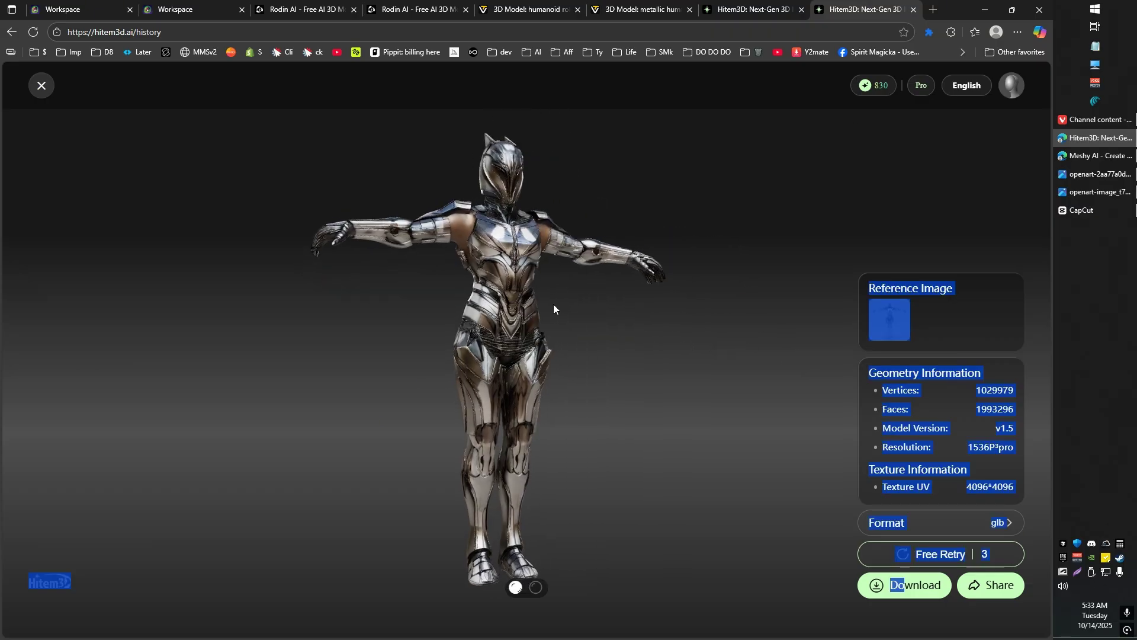
Inspect the waist and legs of Hitem3D's metallic humanoid and compare them with the metallic reference image
scroll(496, 411, "up", 2)
scroll(495, 411, "up", 3)
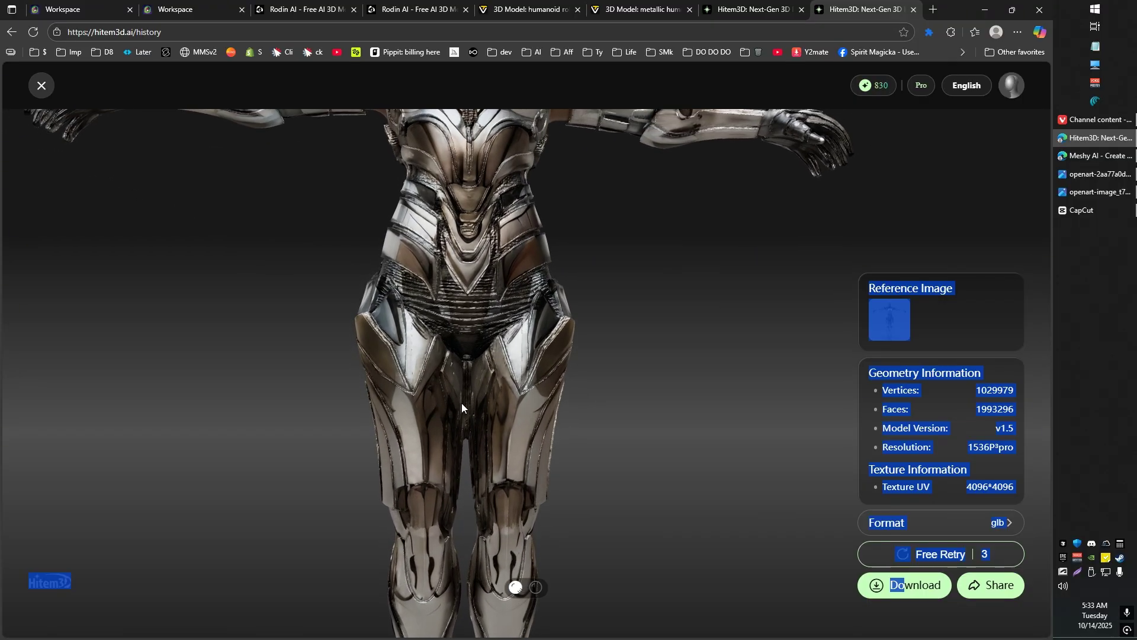
left_click(1079, 178)
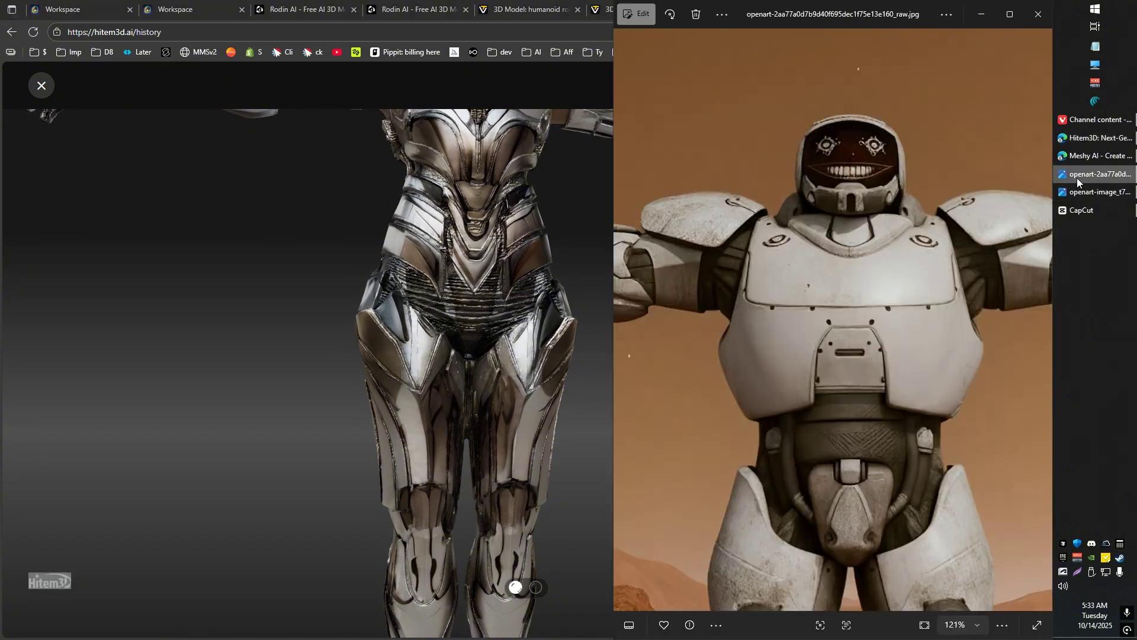
left_click(1077, 178)
left_click(1068, 193)
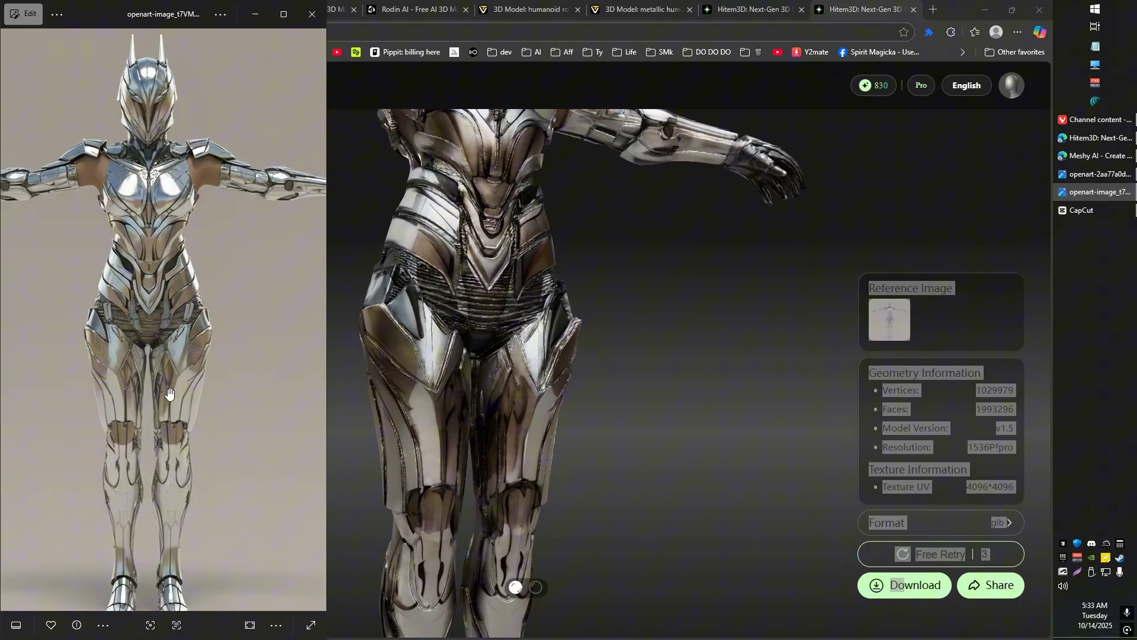
left_click(408, 392)
Inspect the hands and side of Hitem3D's metallic humanoid, check them against the full metallic reference image, and return to the full figure
left_click_drag(320, 300, 404, 328)
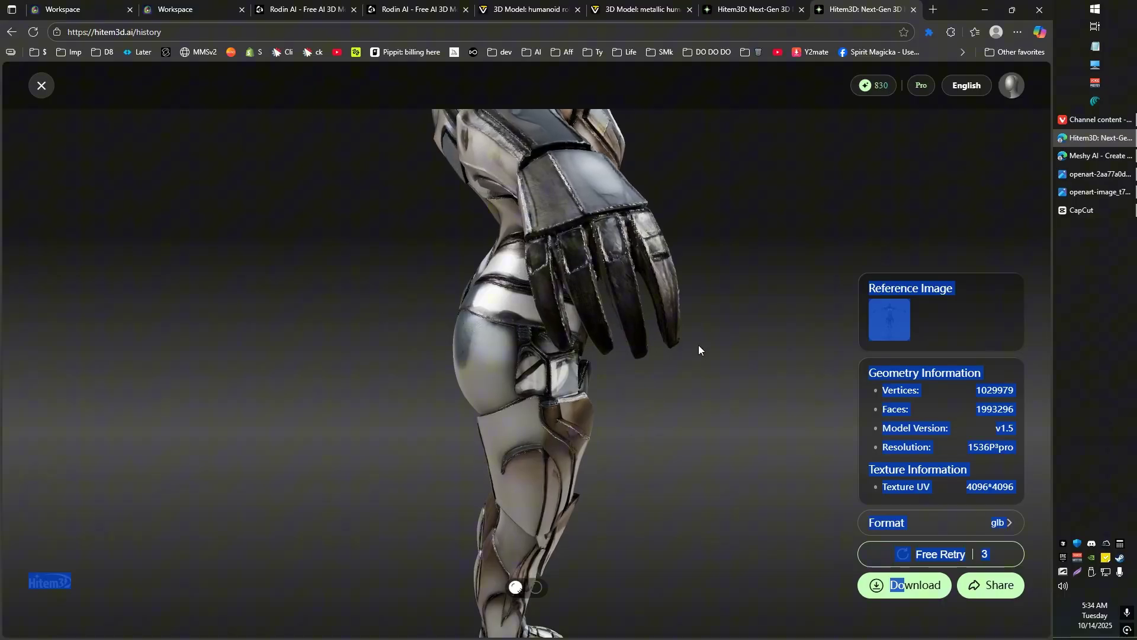
left_click_drag(705, 347, 400, 386)
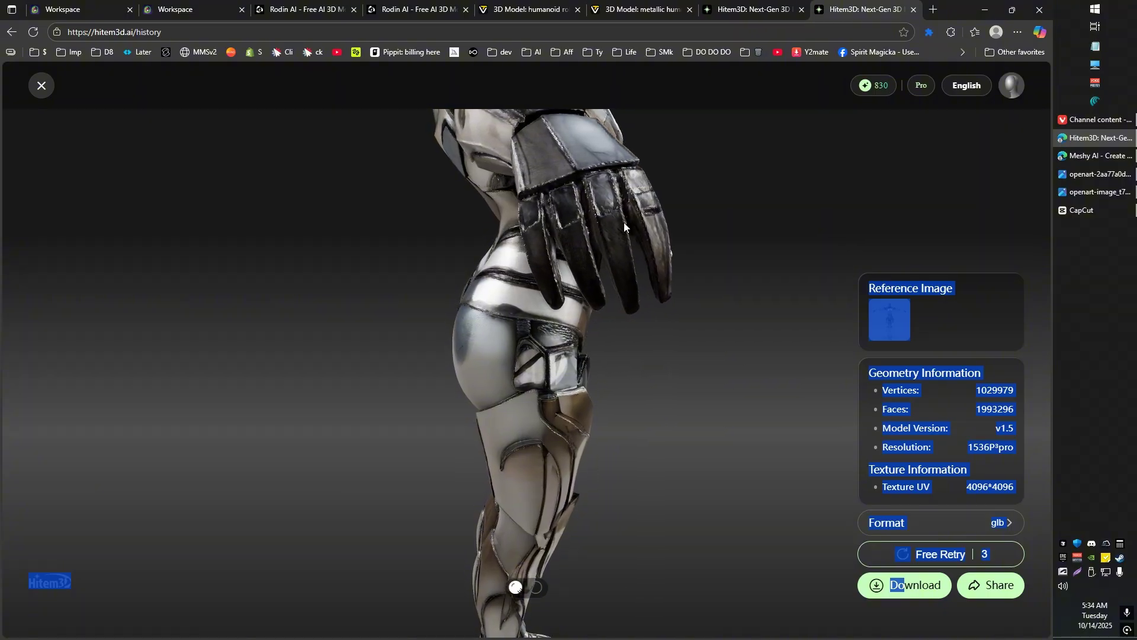
left_click_drag(659, 304, 279, 275)
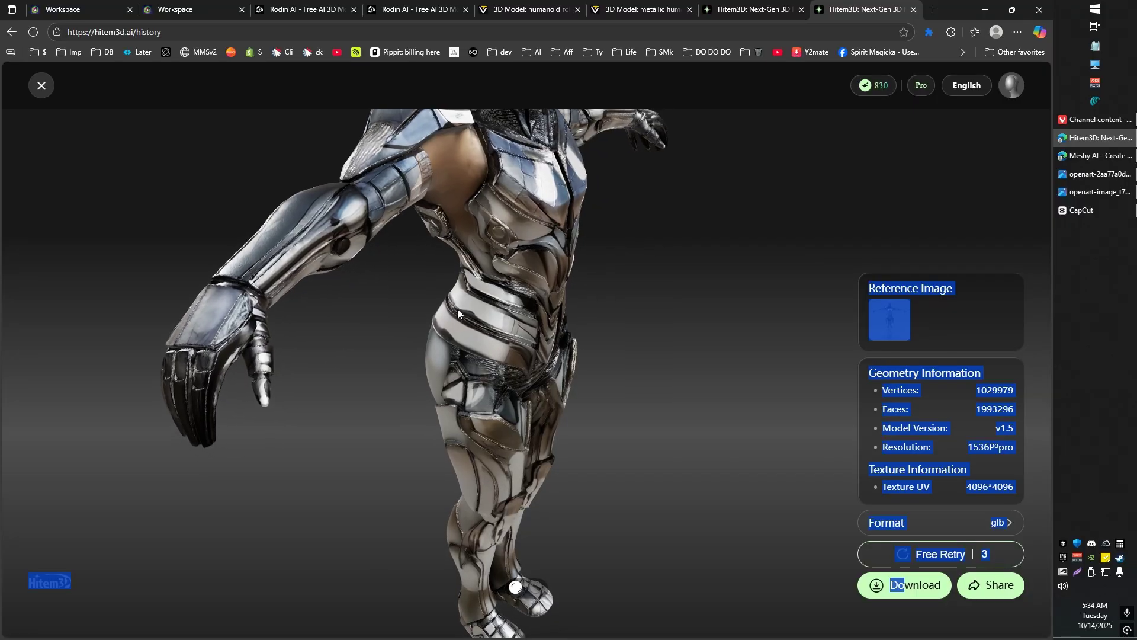
left_click(1079, 195)
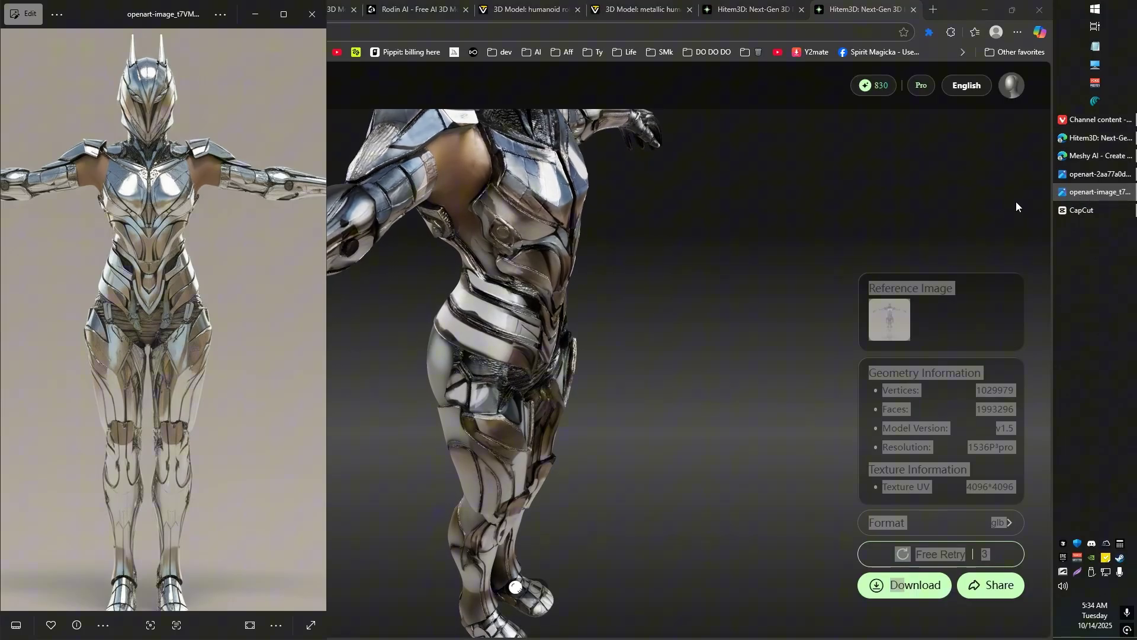
scroll(169, 238, "down", 2)
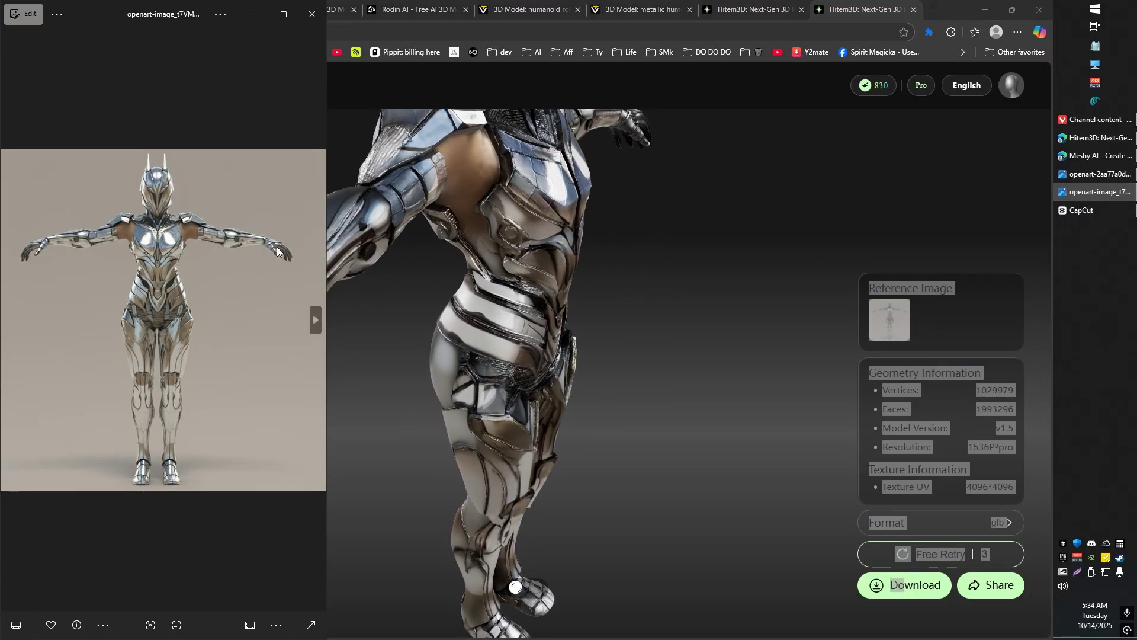
left_click(409, 331)
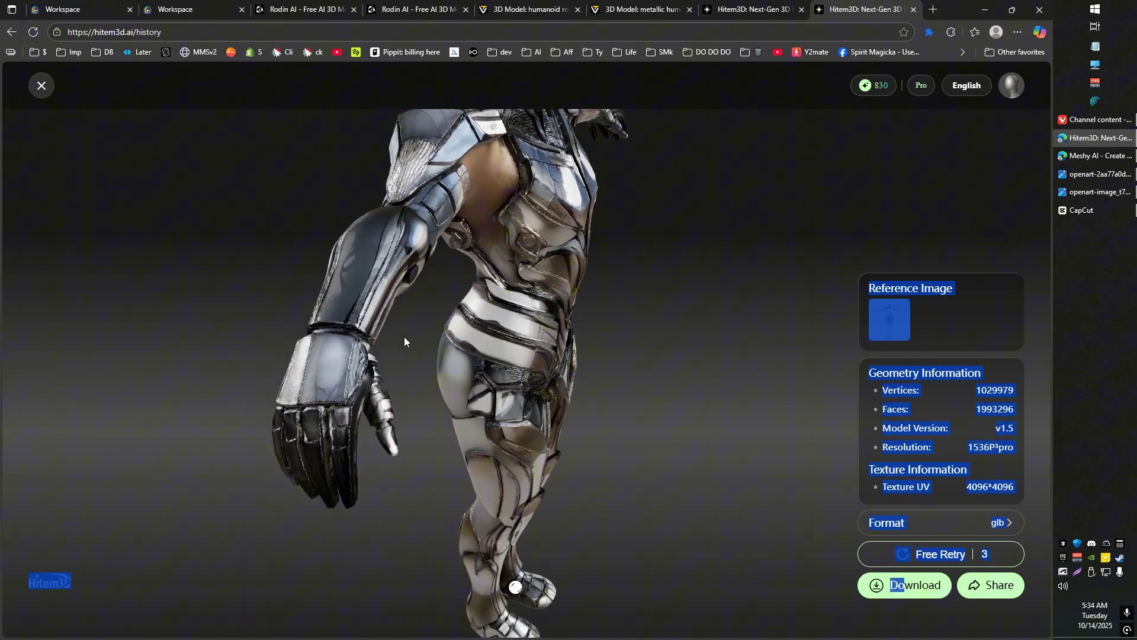
scroll(357, 311, "down", 5)
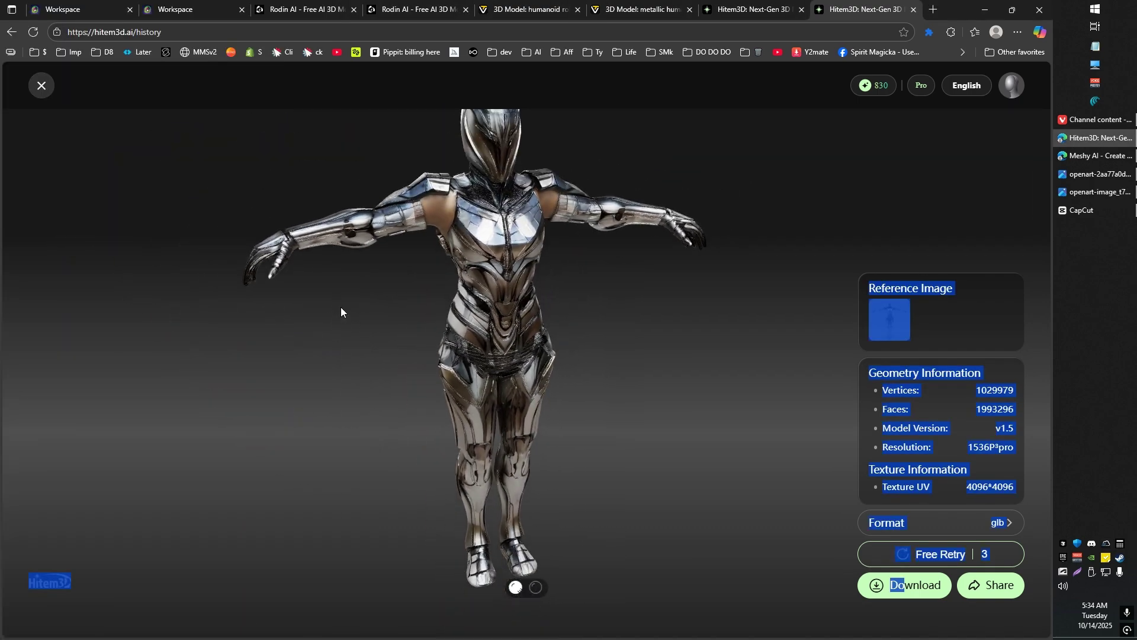
left_click_drag(418, 322, 489, 254)
Display Meshy's white robot without its texture and rotate it to inspect the geometry
left_click(757, 5)
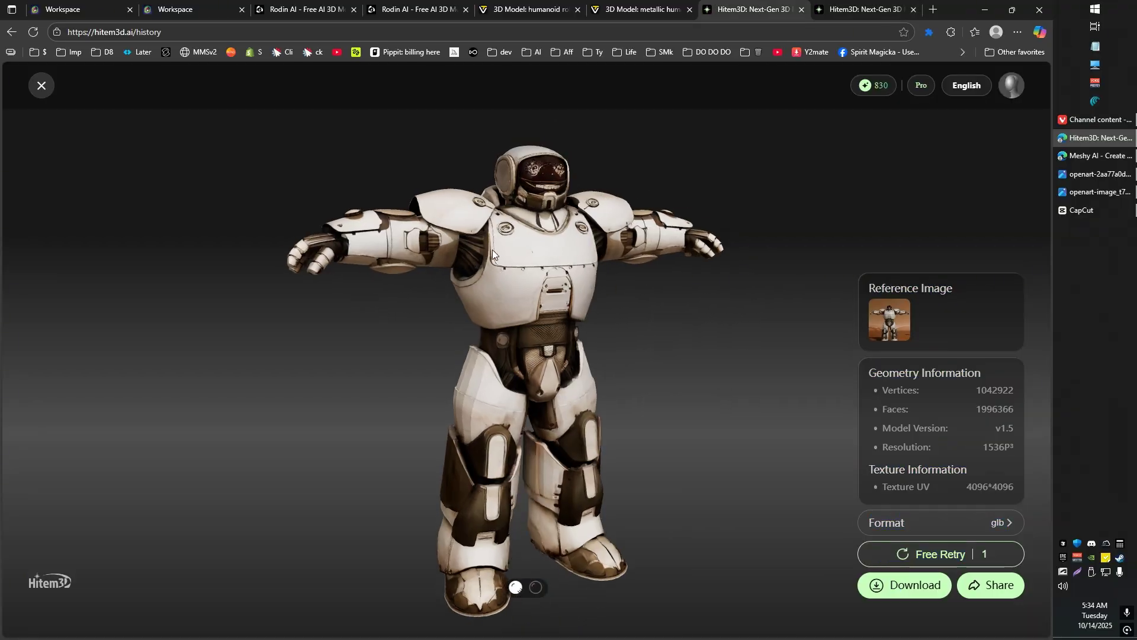
left_click(98, 7)
left_click_drag(460, 330, 536, 393)
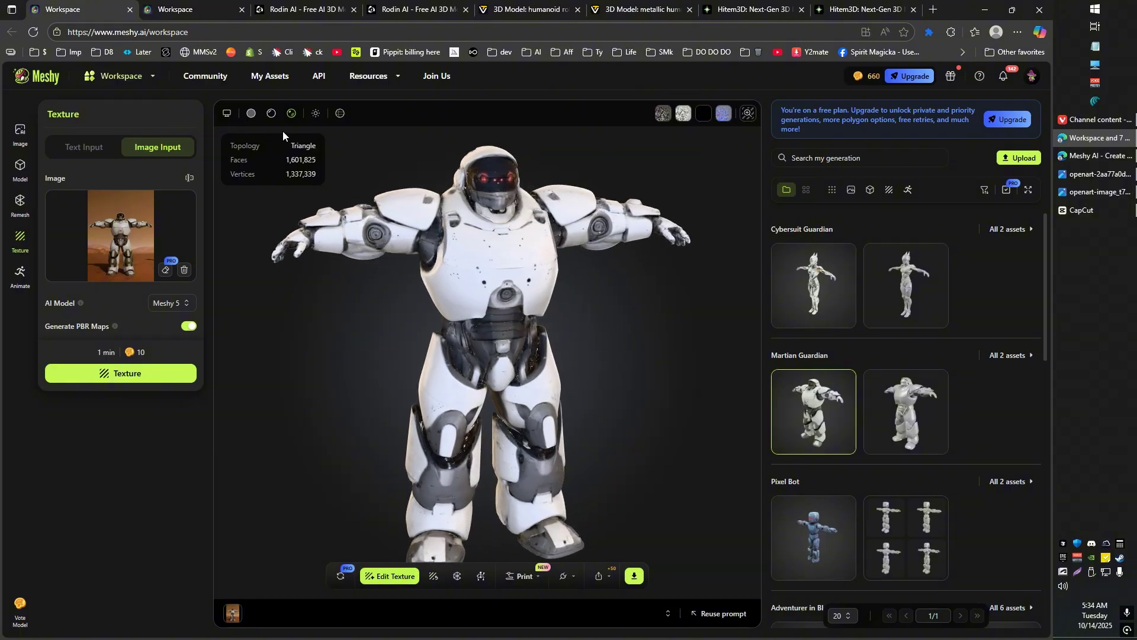
left_click(253, 114)
left_click_drag(397, 279, 635, 332)
left_click_drag(411, 386, 499, 297)
left_click_drag(487, 256, 410, 416)
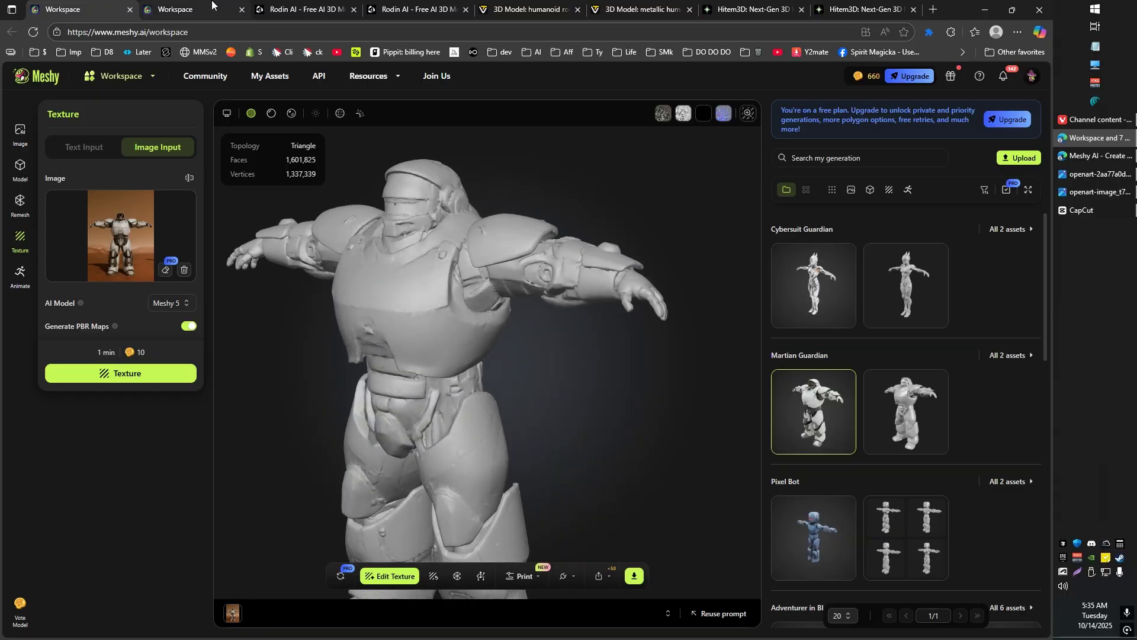
Display Meshy's metallic humanoid without its texture, inspect its geometry from several angles, and face the full figure forward
key("ctrl+Tab")
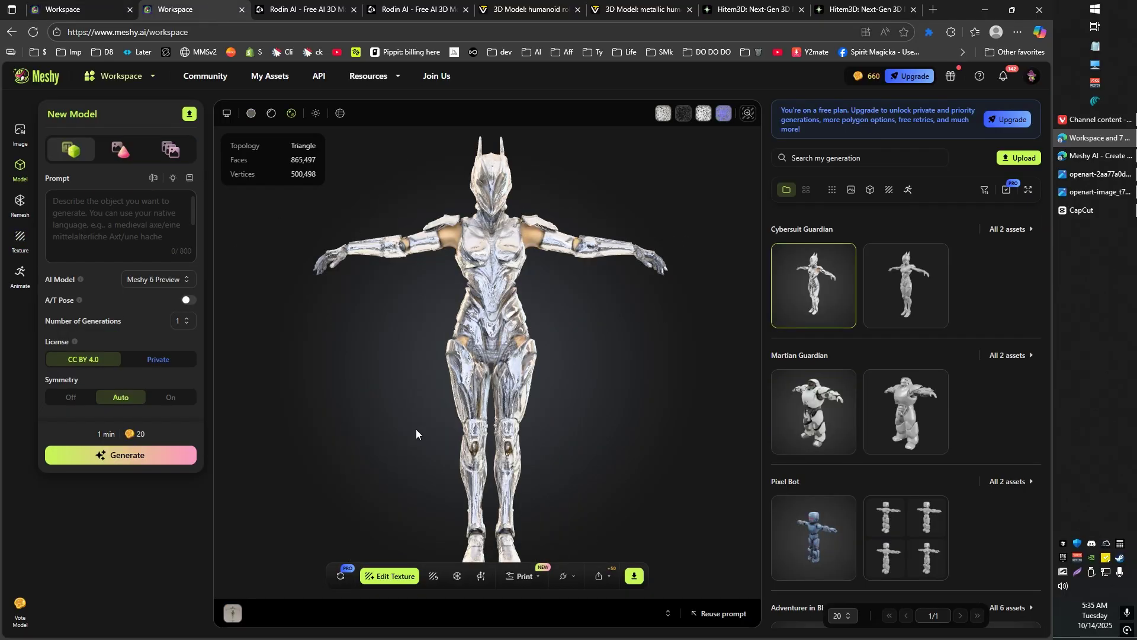
left_click(250, 115)
left_click_drag(545, 363, 372, 299)
scroll(373, 305, "up", 5)
left_click_drag(335, 342, 572, 358)
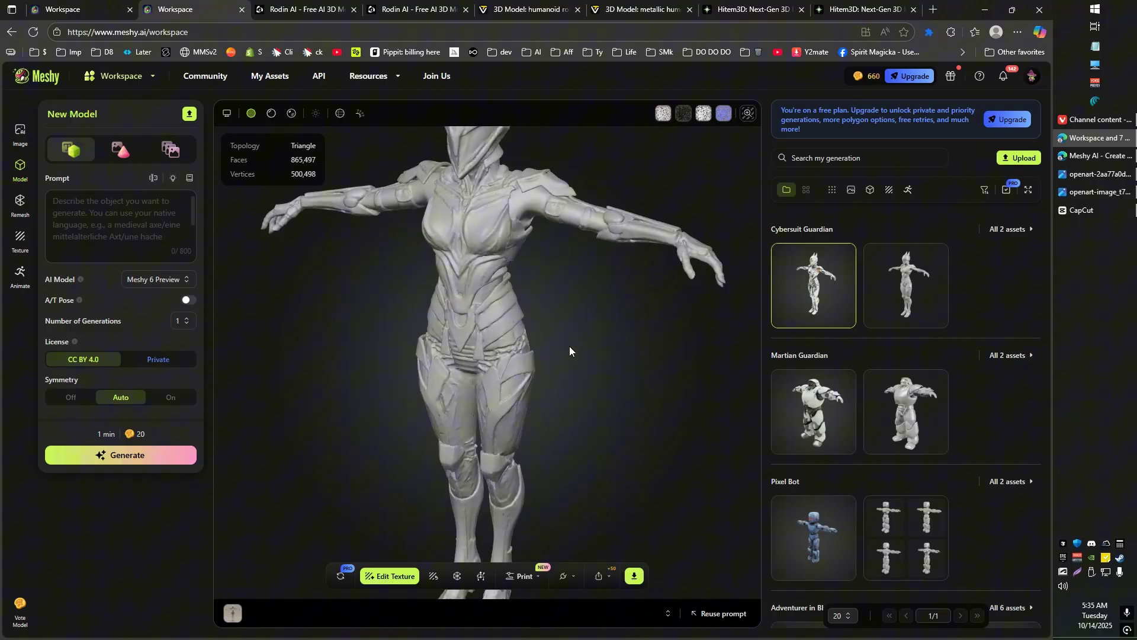
left_click_drag(503, 357, 566, 366)
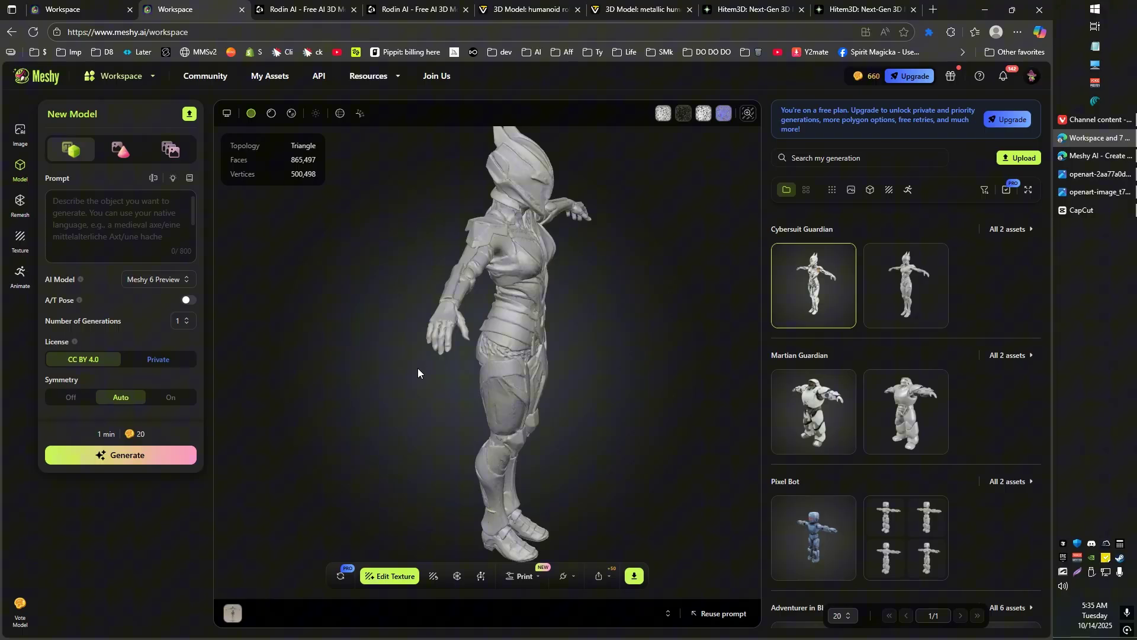
left_click_drag(472, 353, 411, 344)
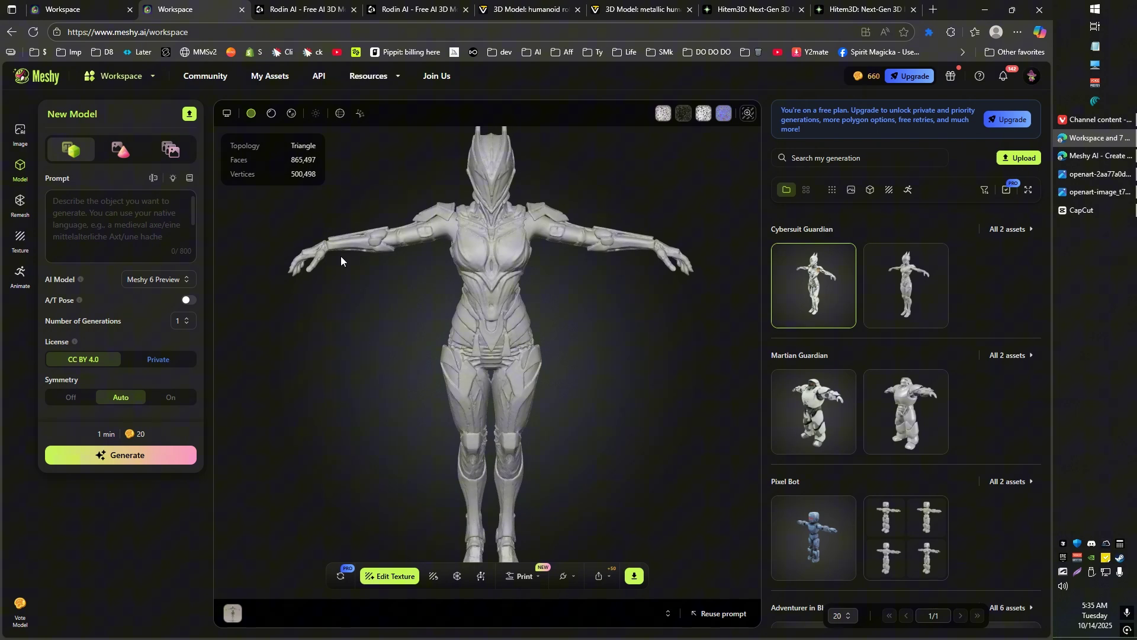
scroll(389, 333, "down", 3)
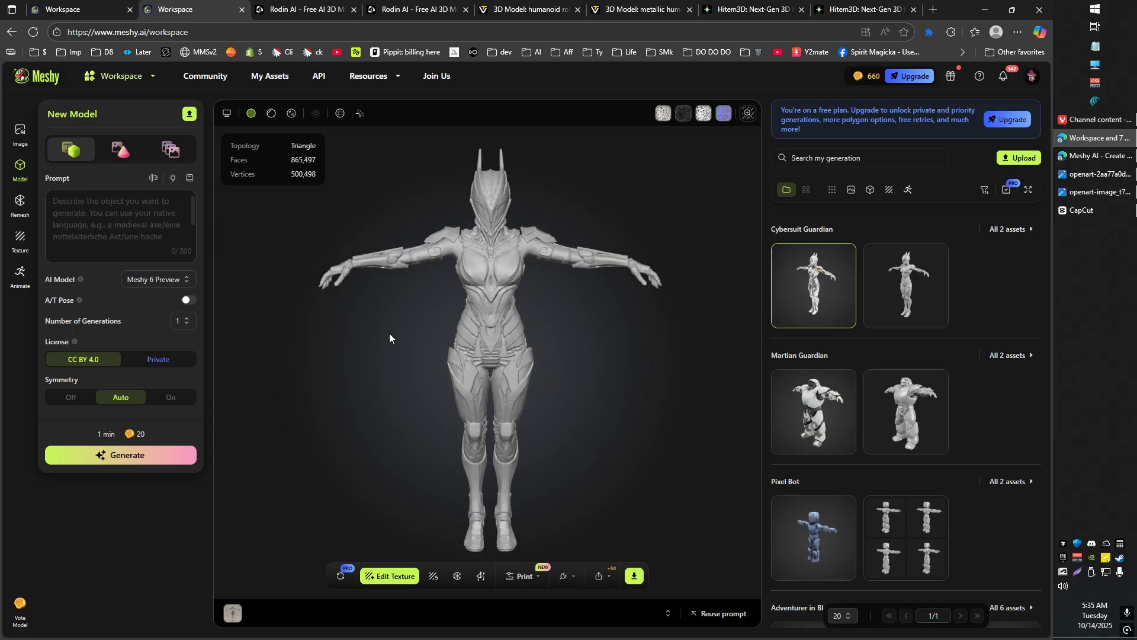
left_click_drag(390, 329, 395, 320)
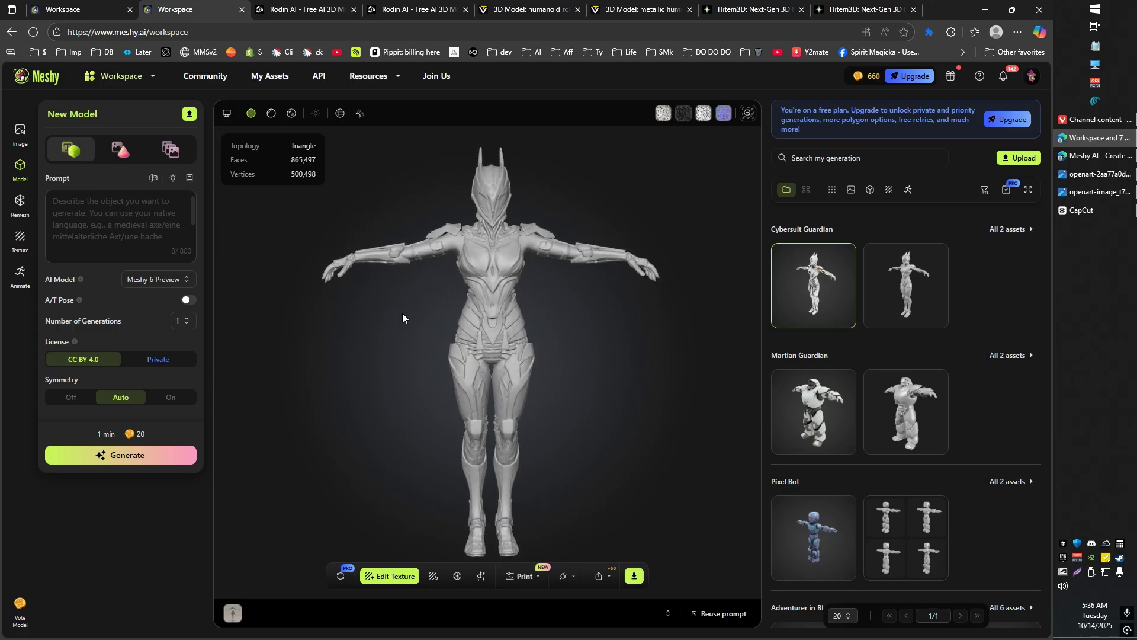
View both reference images beside Meshy's untextured metallic humanoid, and hide them again
left_click(1075, 176)
left_click(1071, 194)
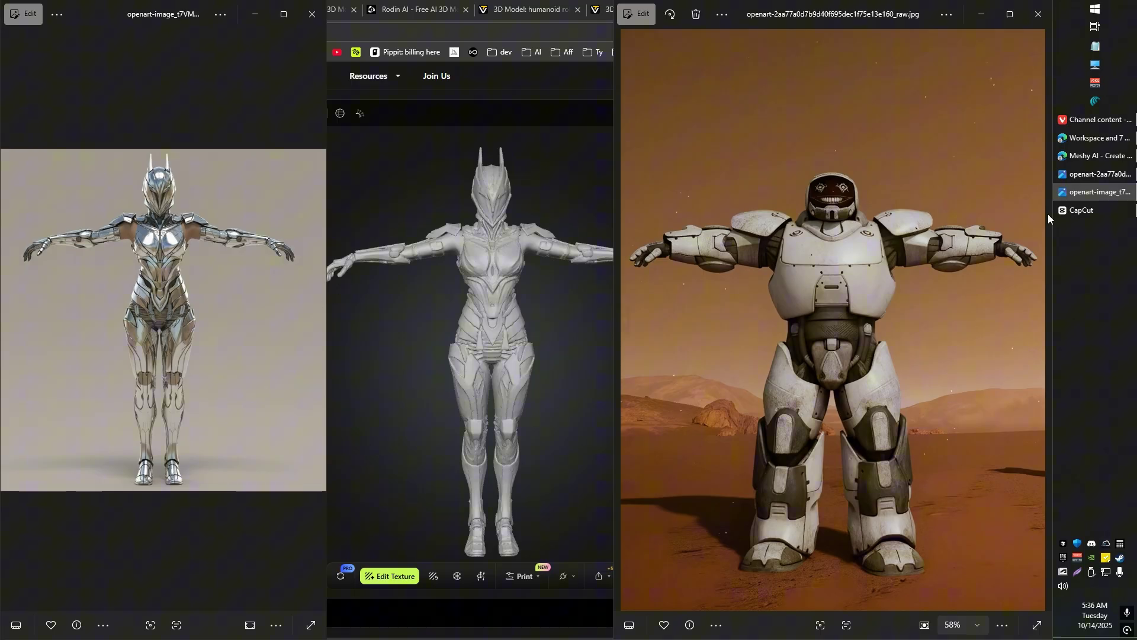
left_click(1096, 193)
left_click(1092, 176)
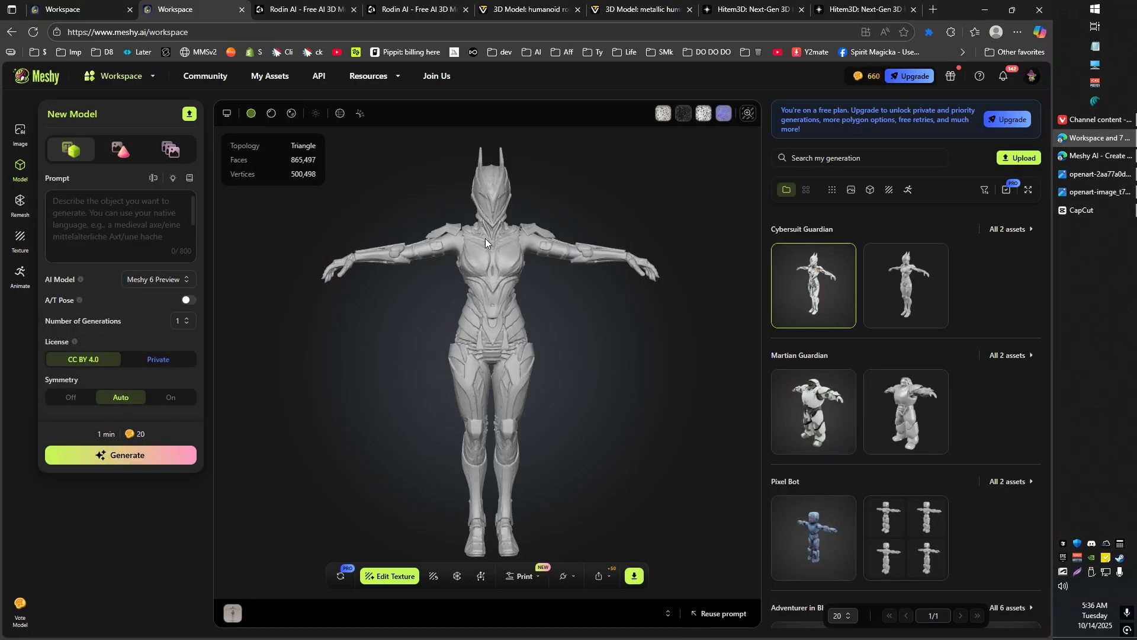
Display Rodin's white robot in Geometry mode and rotate it to inspect the untextured surface
left_click(307, 9)
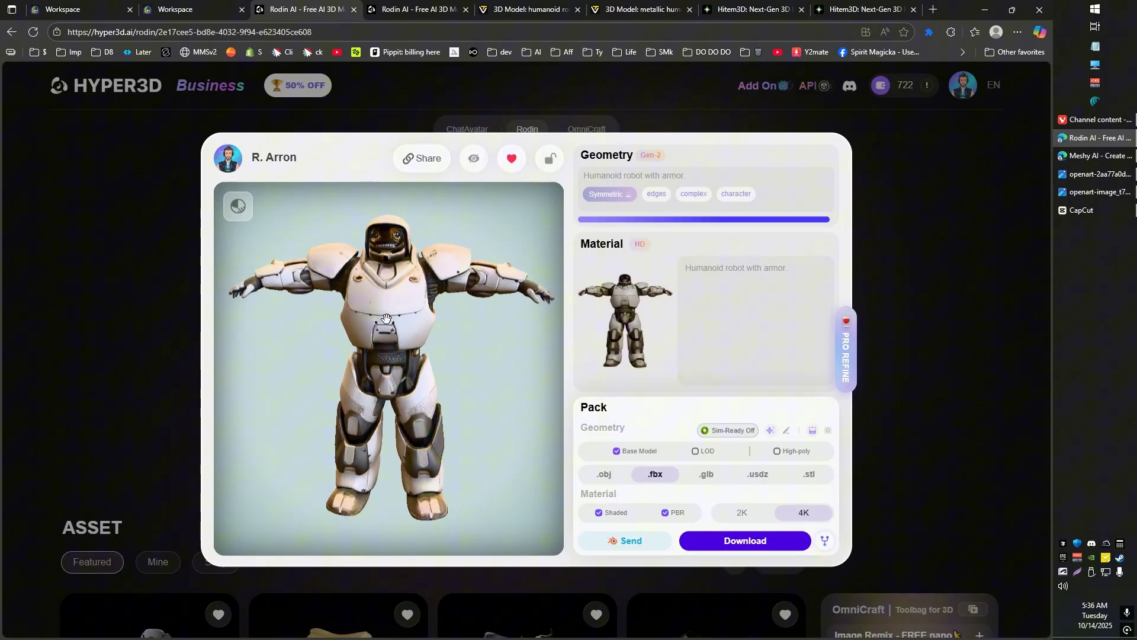
left_click_drag(388, 304, 407, 330)
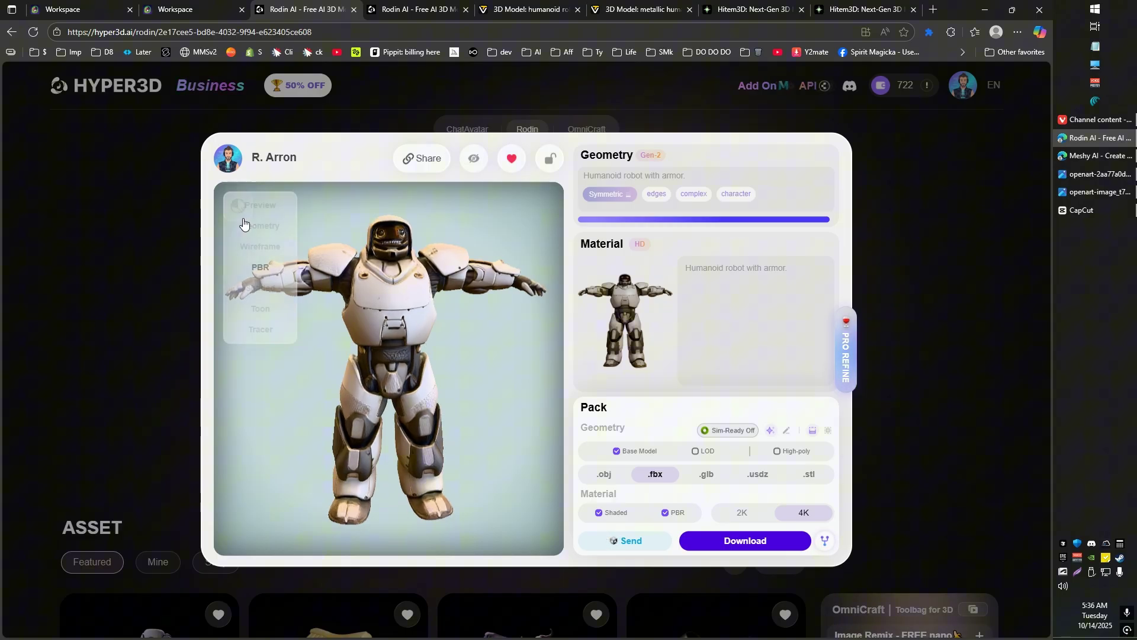
left_click(268, 228)
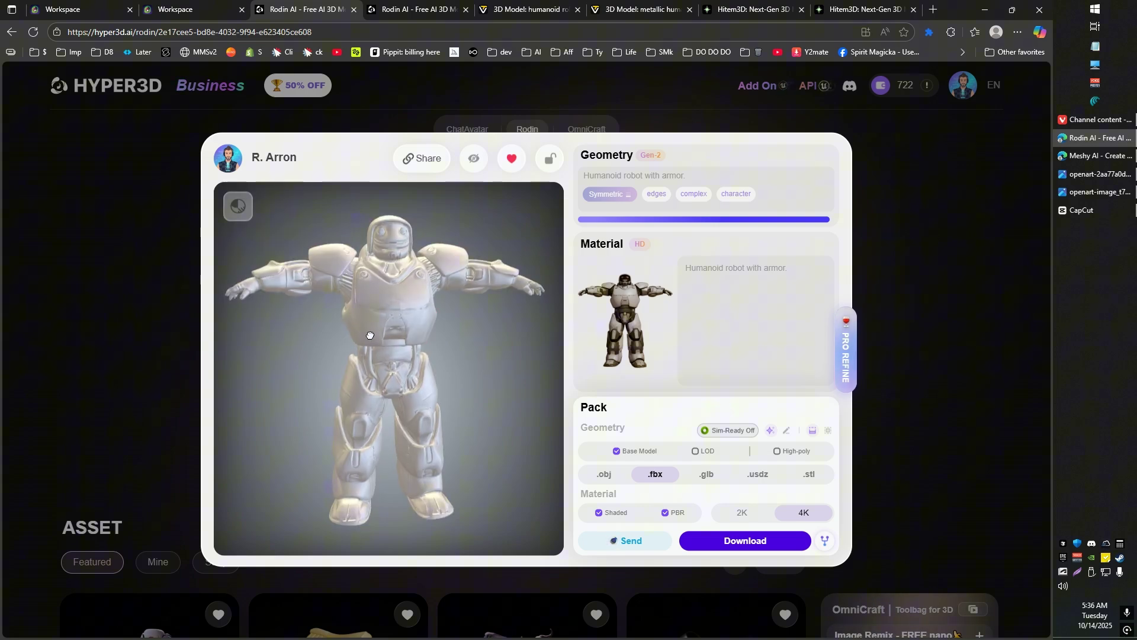
left_click_drag(377, 335, 353, 310)
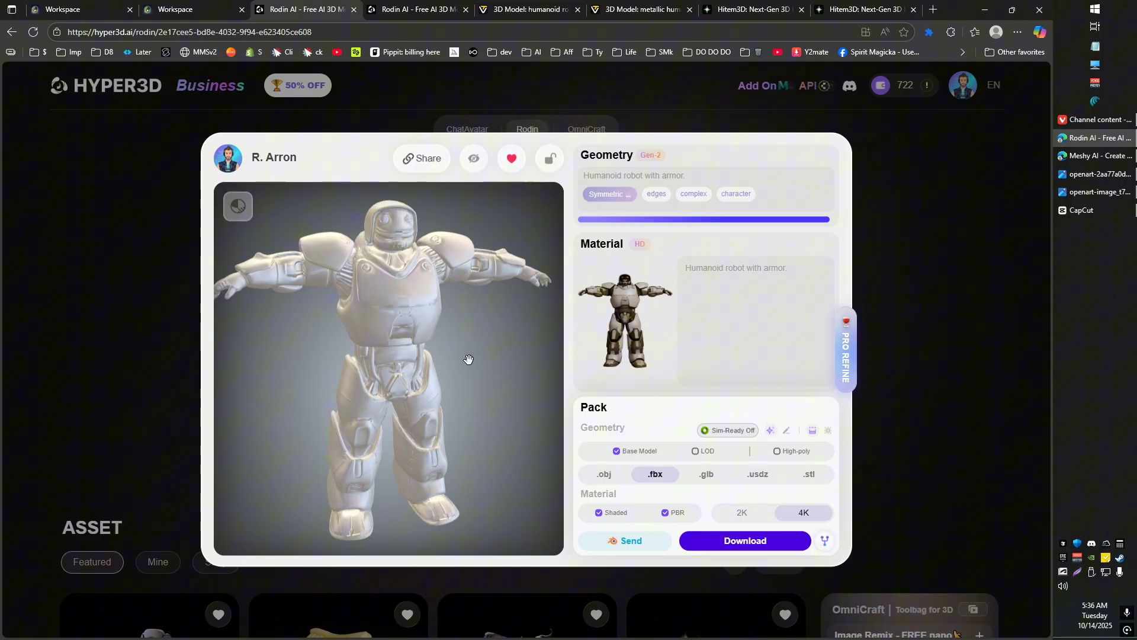
left_click_drag(468, 338, 438, 328)
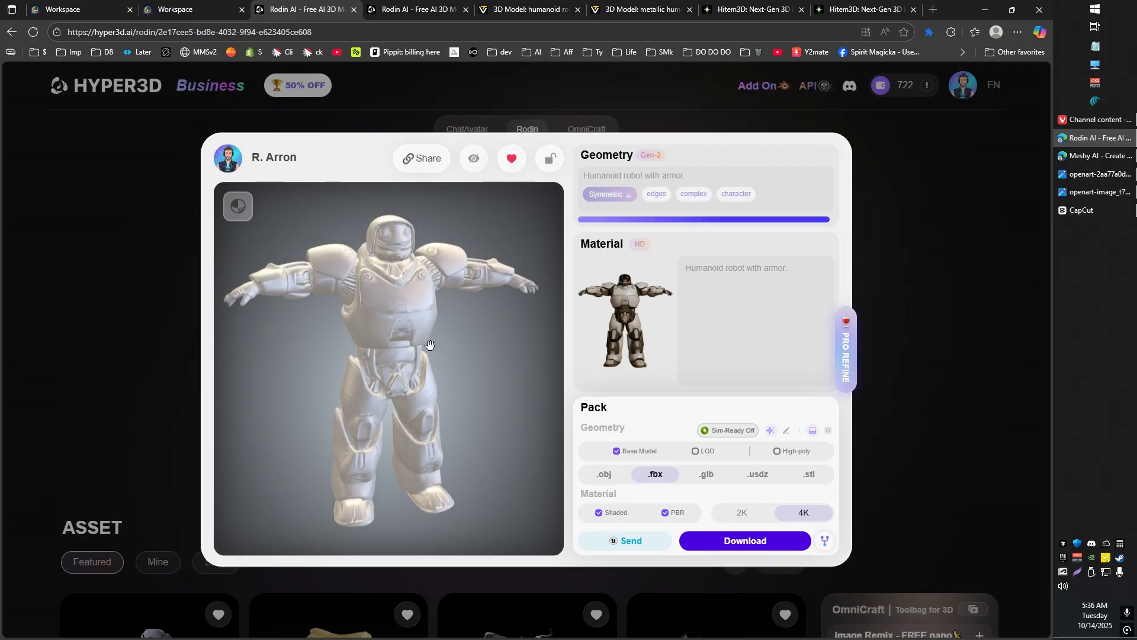
Display Tripo's white robot in Solid Mode and inspect its geometry up close from the side
left_click(402, 7)
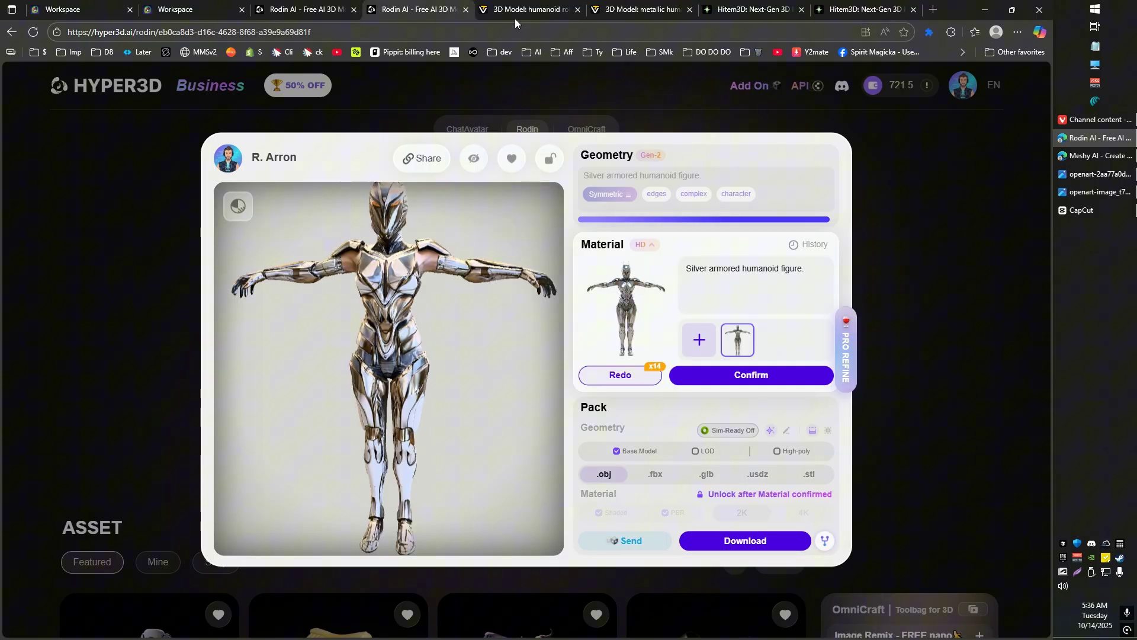
left_click(525, 9)
left_click_drag(517, 261, 403, 550)
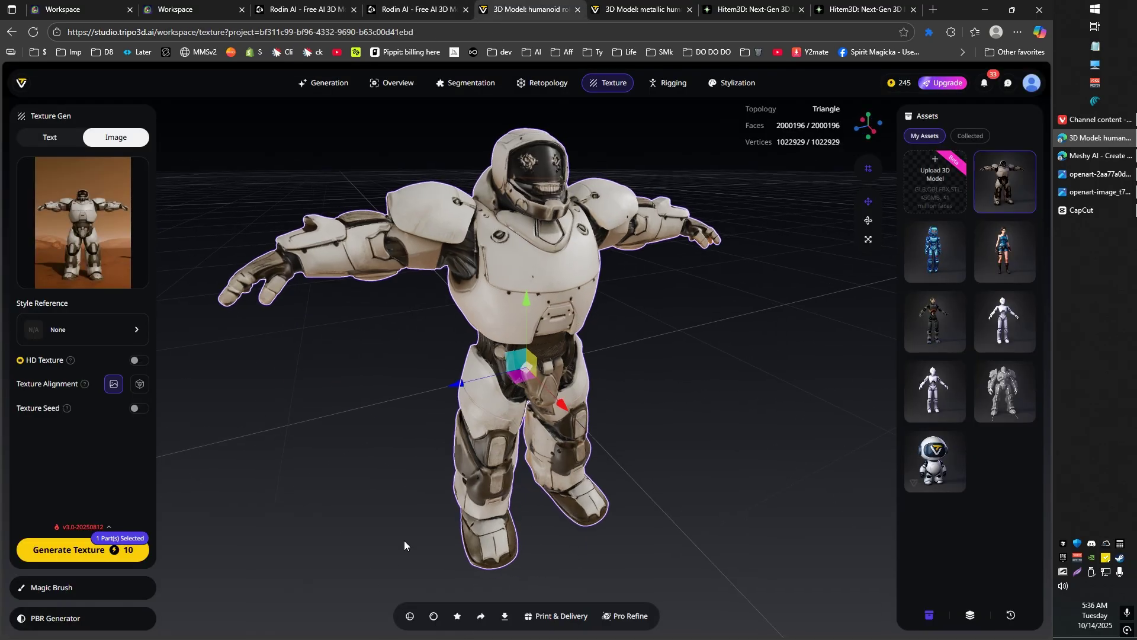
left_click(420, 619)
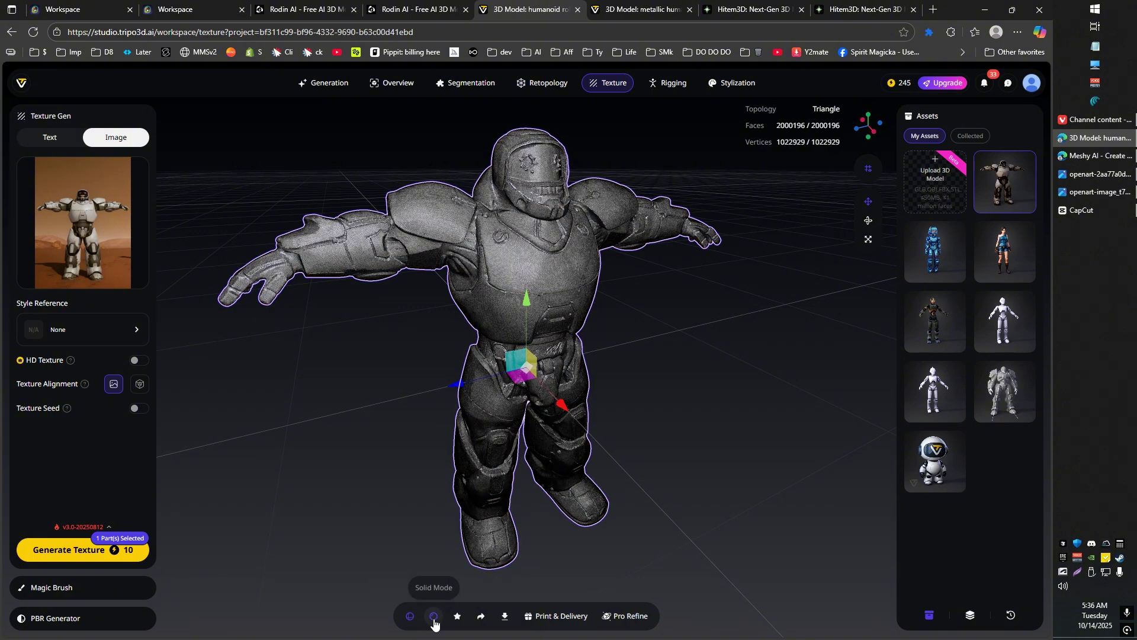
left_click(414, 619)
scroll(500, 295, "up", 5)
scroll(678, 366, "down", 1)
left_click_drag(677, 366, 409, 324)
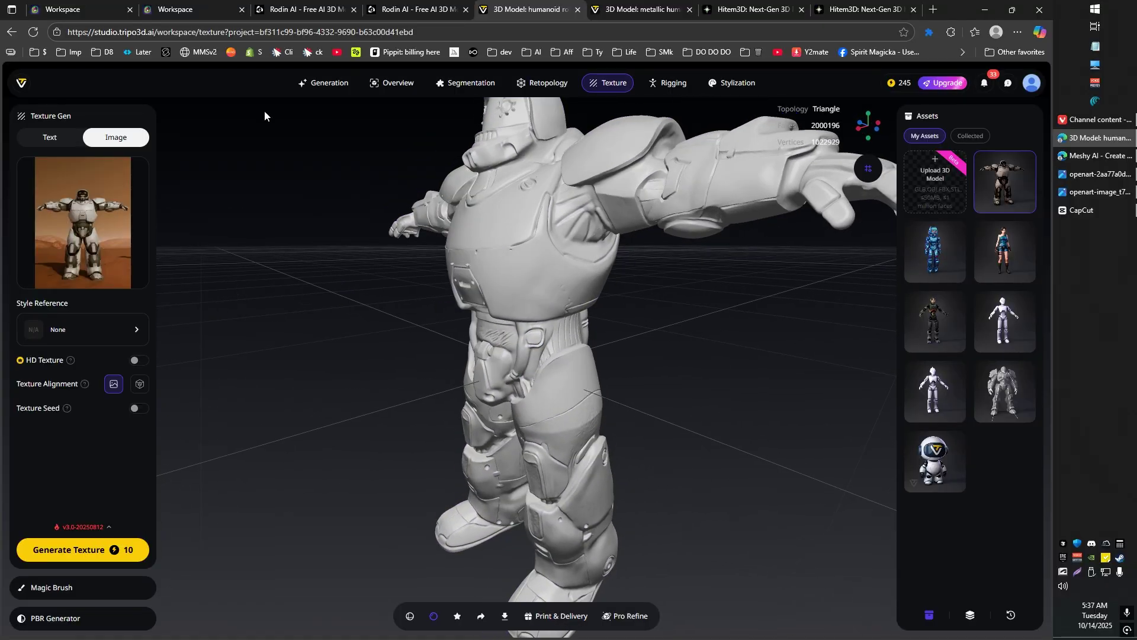
Rotate Meshy's untextured white robot to examine its side, and return to Tripo's solid version to compare the geometry
left_click(107, 6)
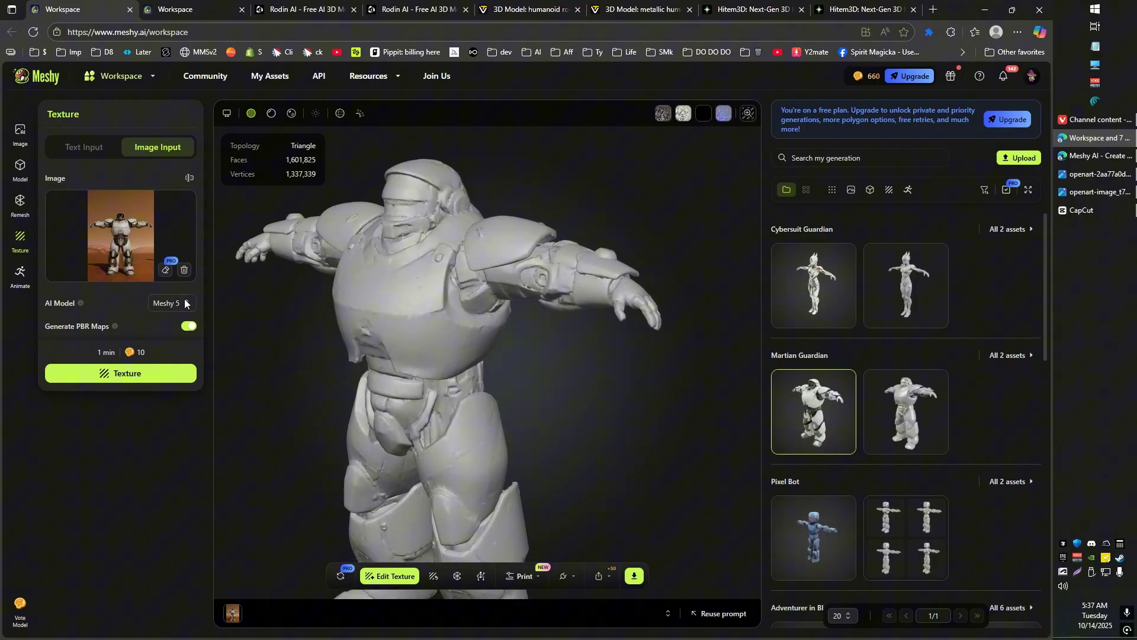
left_click(154, 460)
mouse_move(149, 76)
left_click_drag(327, 299, 337, 309)
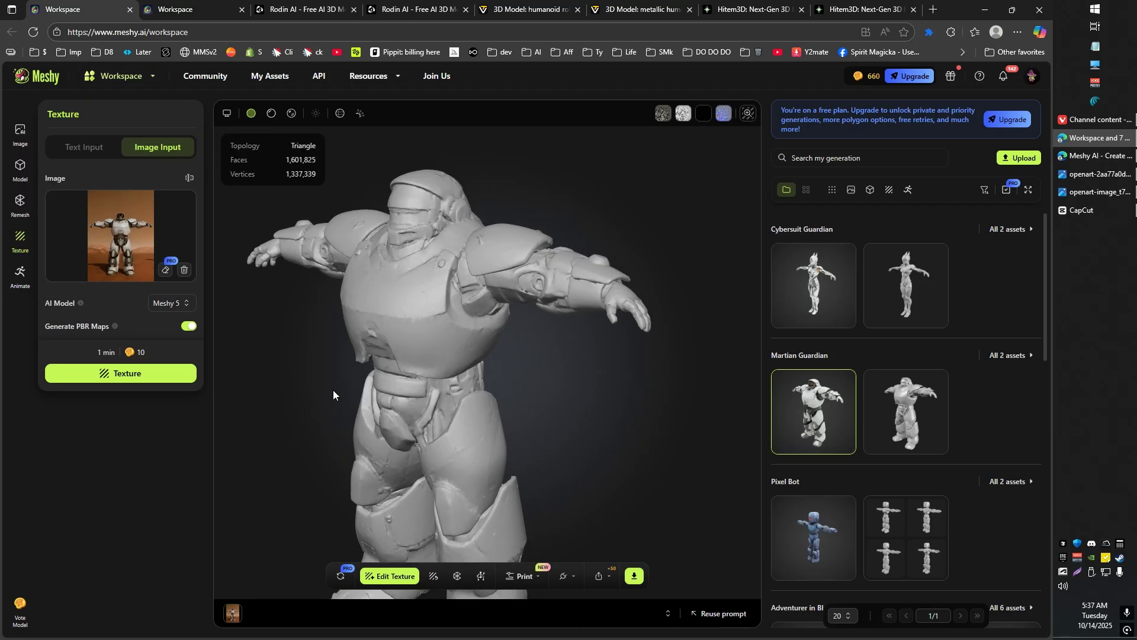
left_click_drag(333, 390, 417, 371)
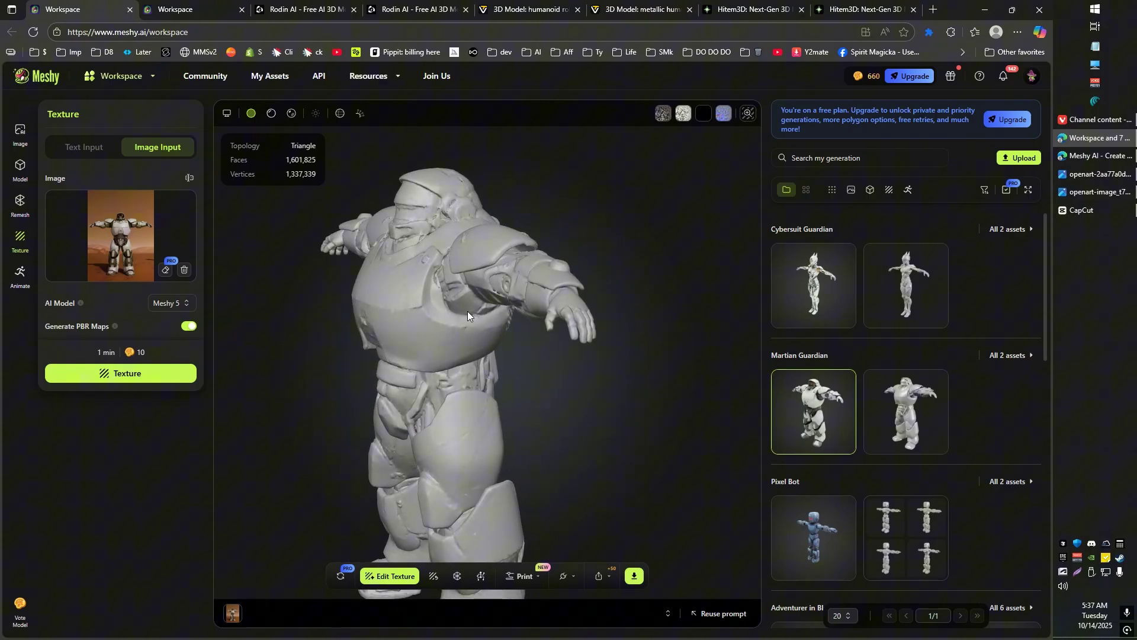
left_click(518, 4)
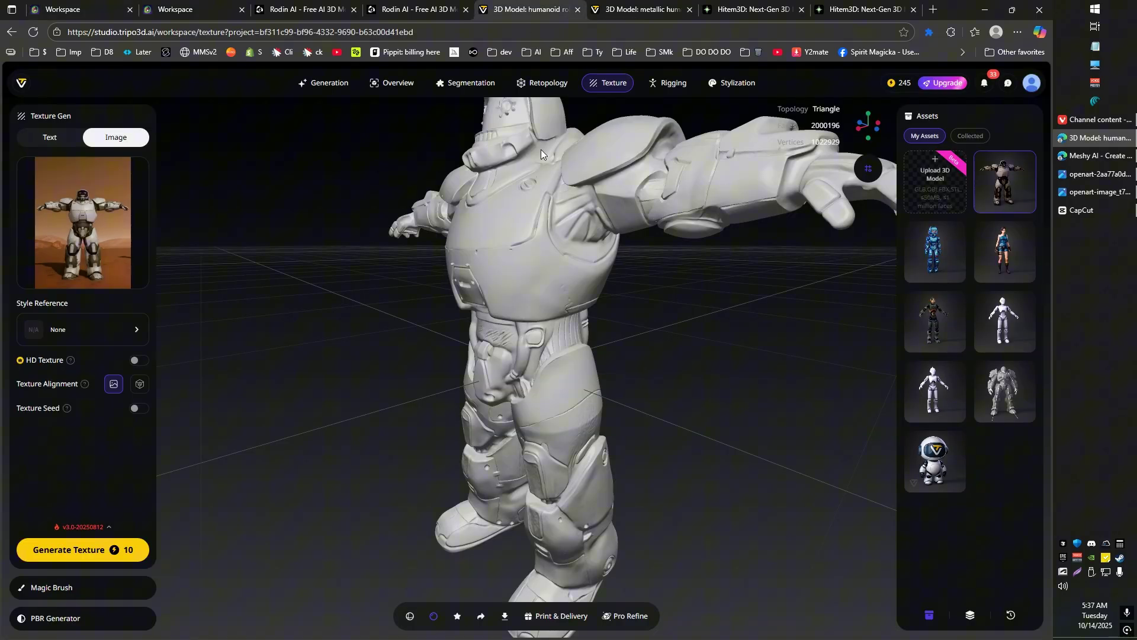
left_click(544, 251)
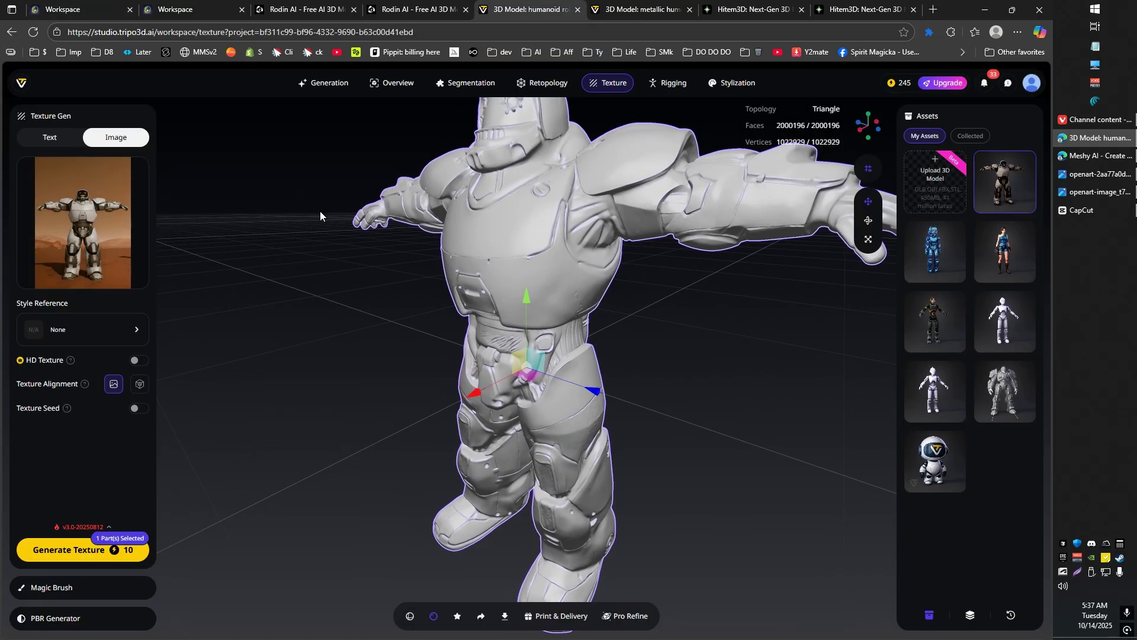
Deselect Tripo's solid white robot and examine its geometry from the side
left_click(405, 321)
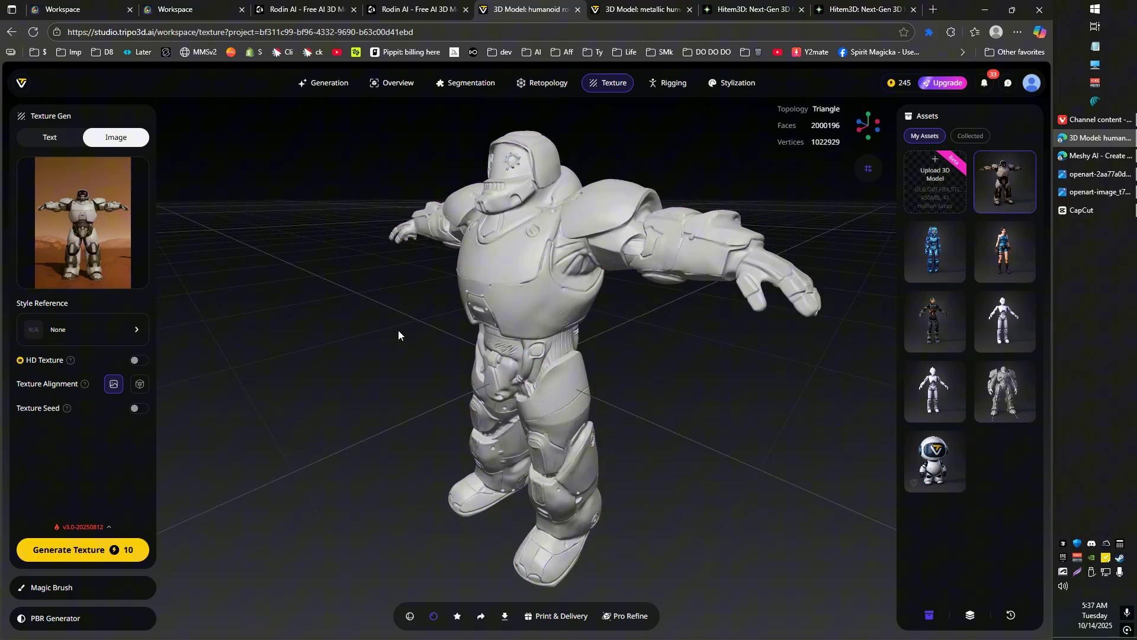
left_click_drag(648, 345, 415, 244)
scroll(374, 332, "down", 5)
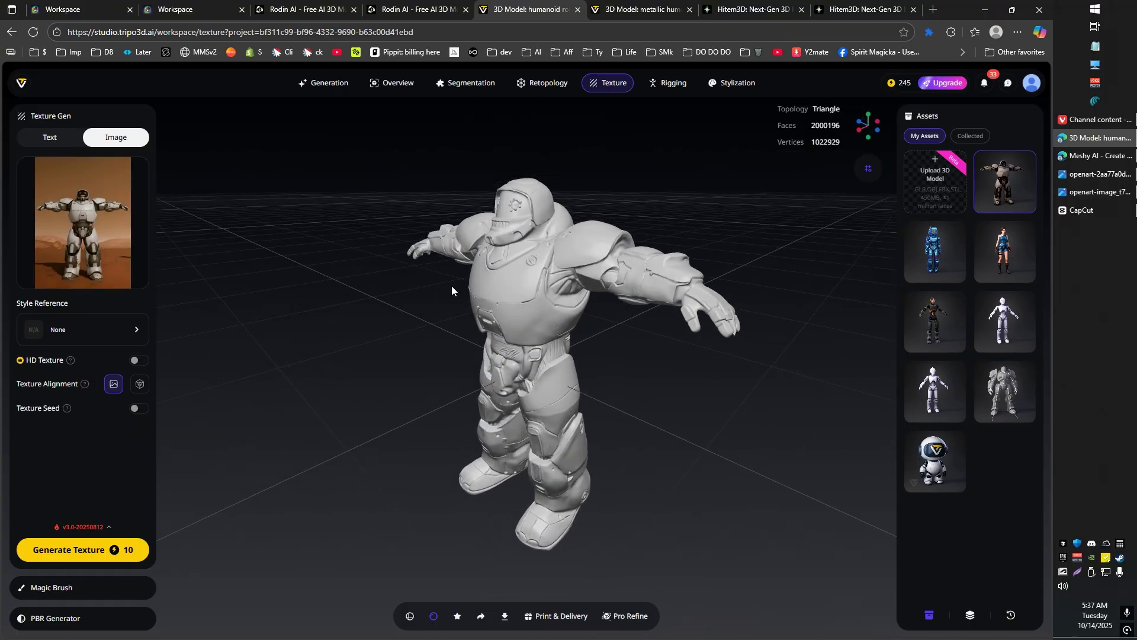
scroll(522, 180, "up", 5)
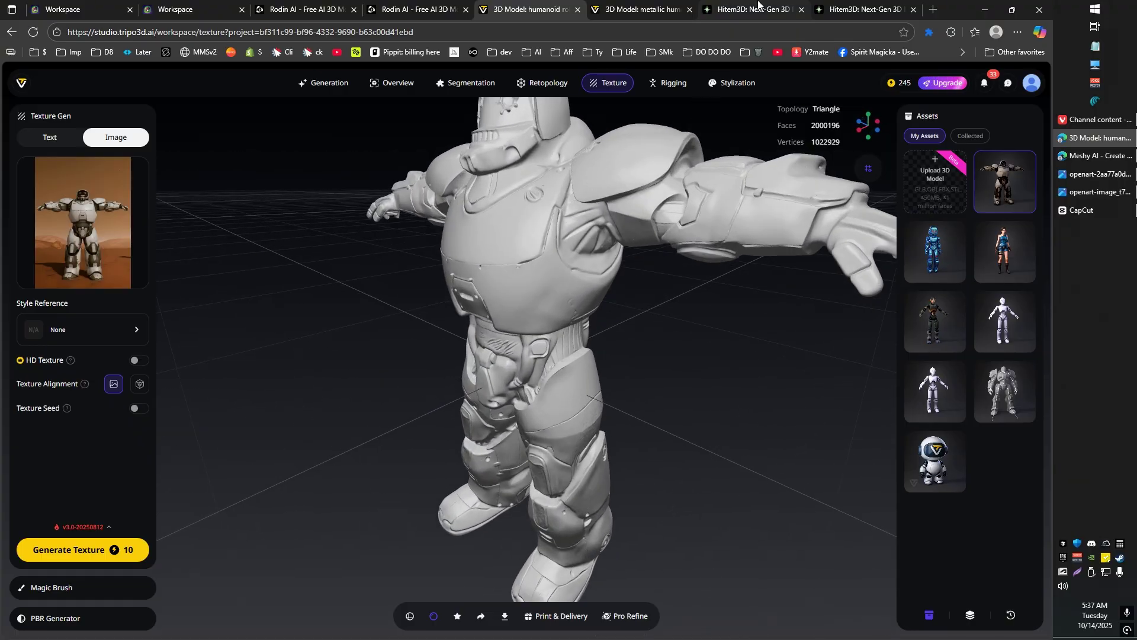
Switch to Hitem3D's white robot, turn it to an angled view and display its untextured geometry
left_click(647, 8)
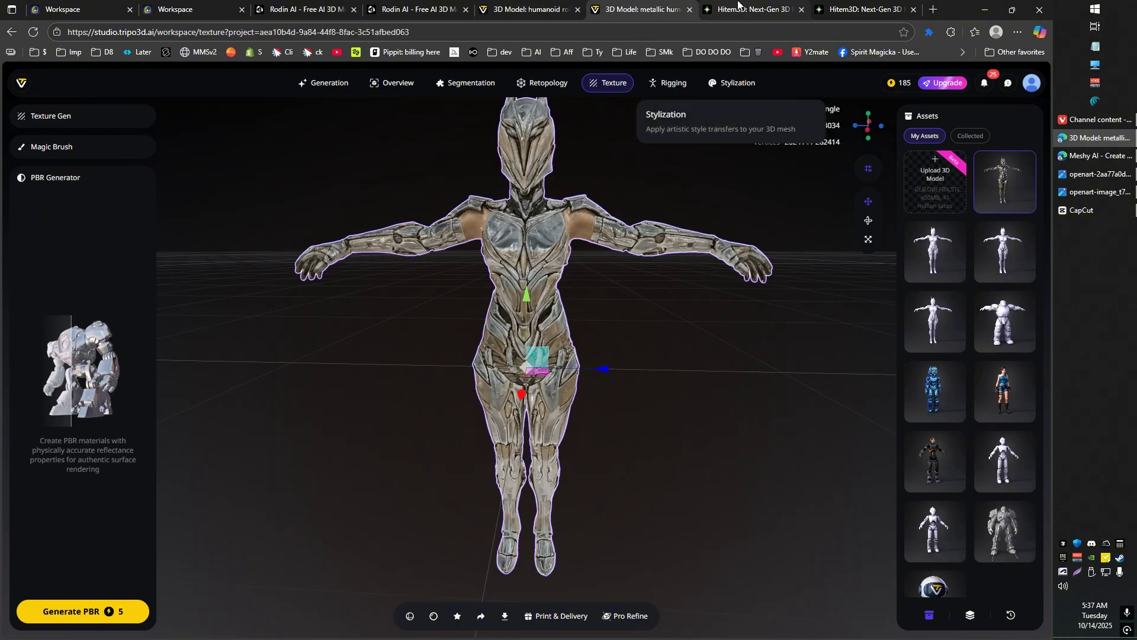
left_click(738, 6)
left_click_drag(783, 191, 554, 379)
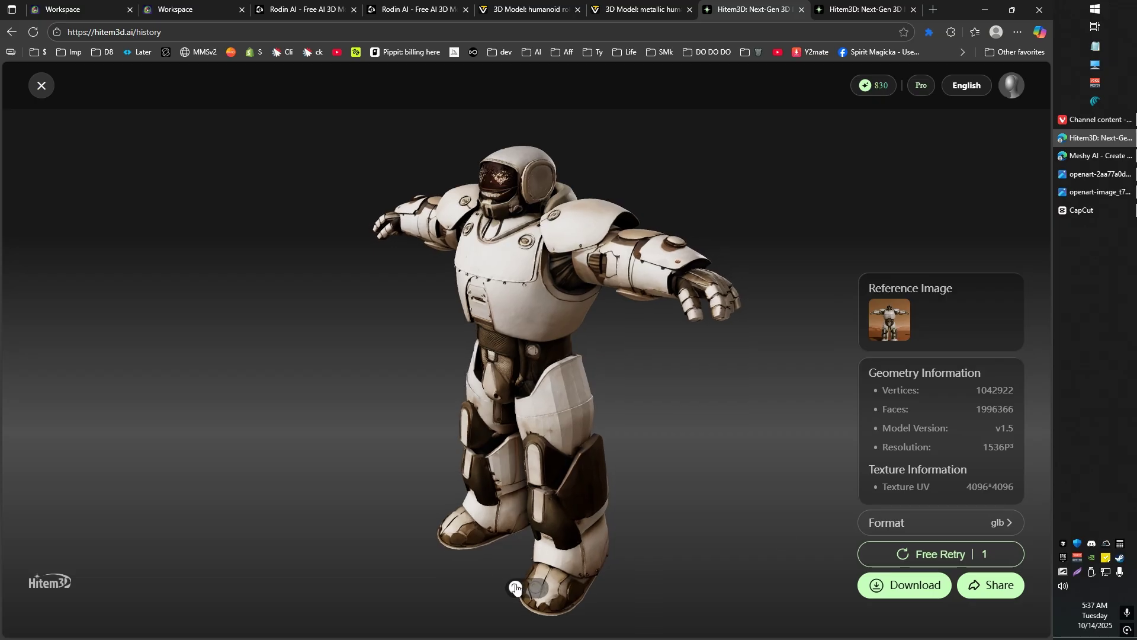
left_click(536, 587)
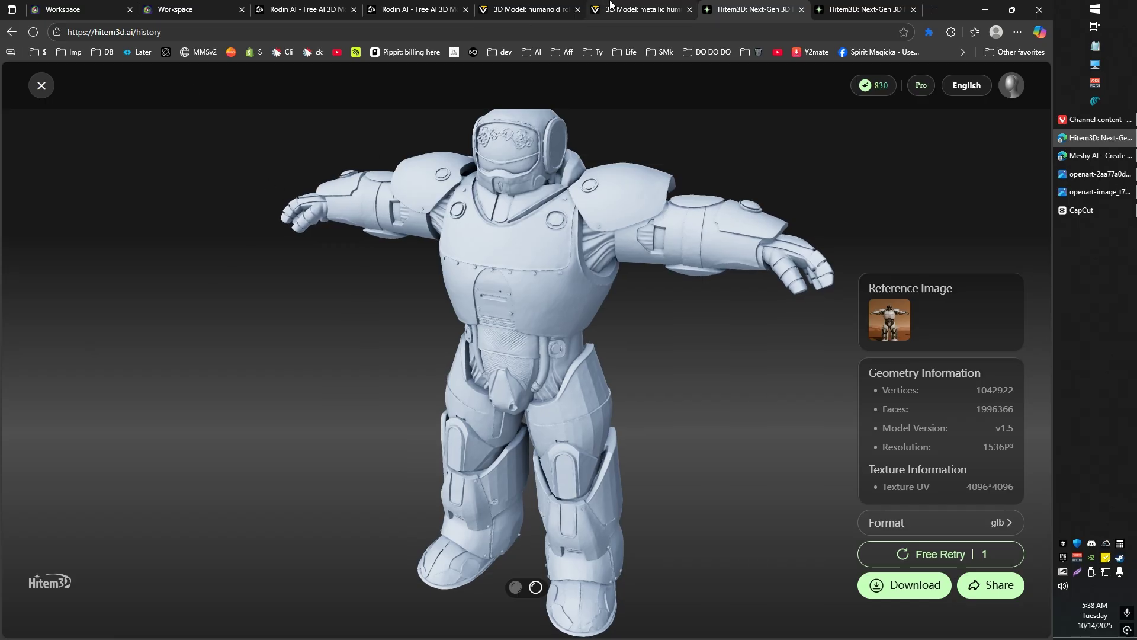
Compare Hitem3D's untextured white robot with Tripo's solid version by alternating between the two models
left_click(545, 11)
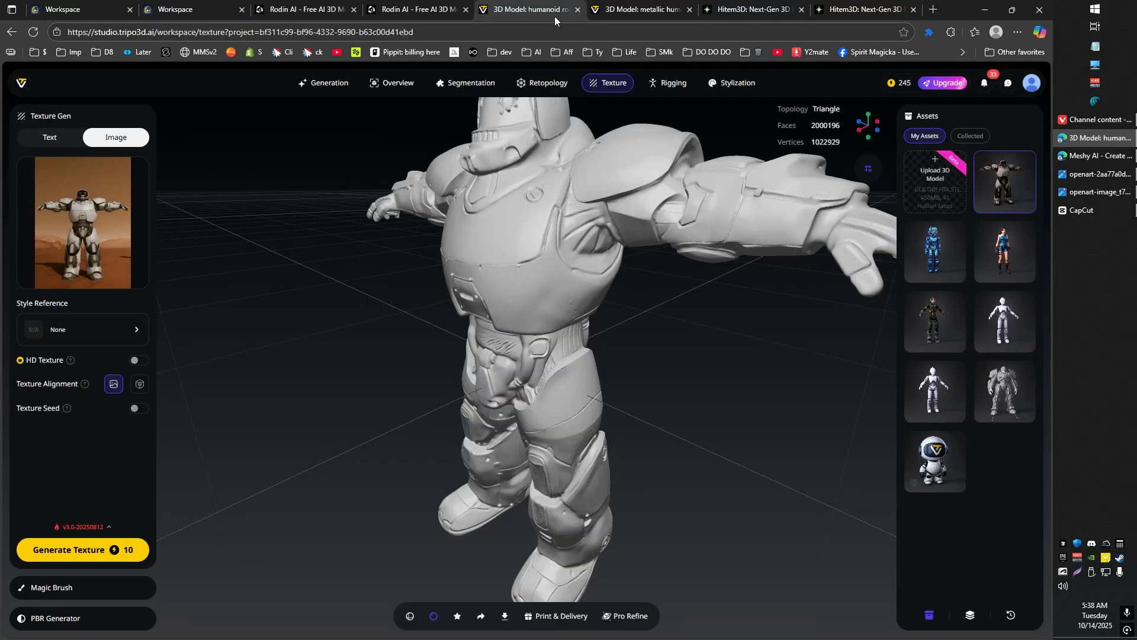
left_click(740, 9)
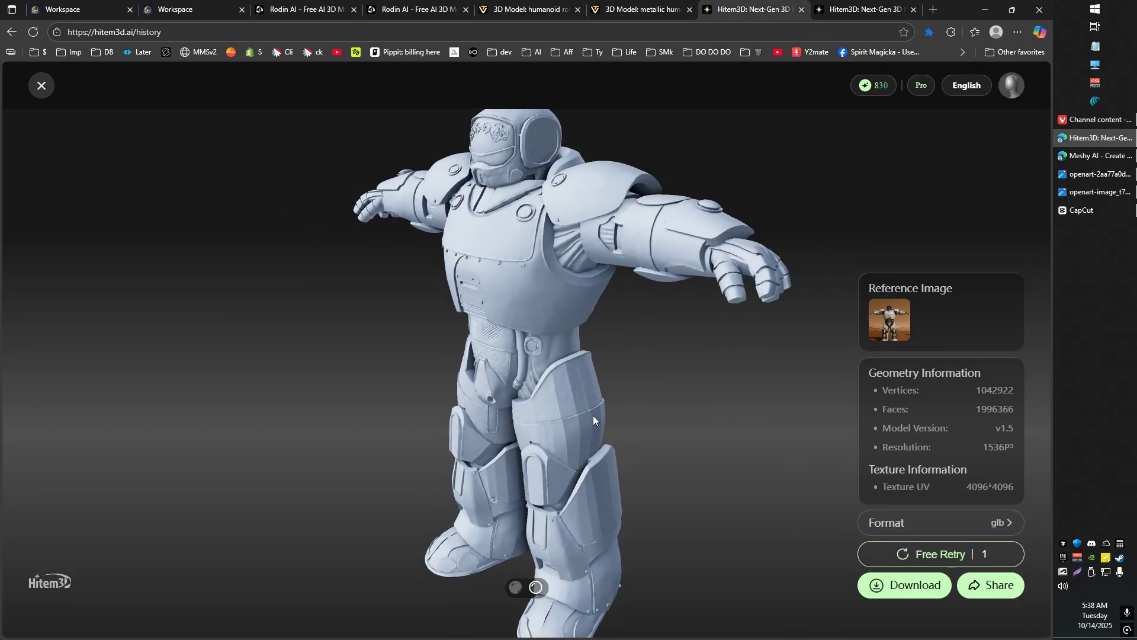
left_click(441, 7)
left_click(527, 9)
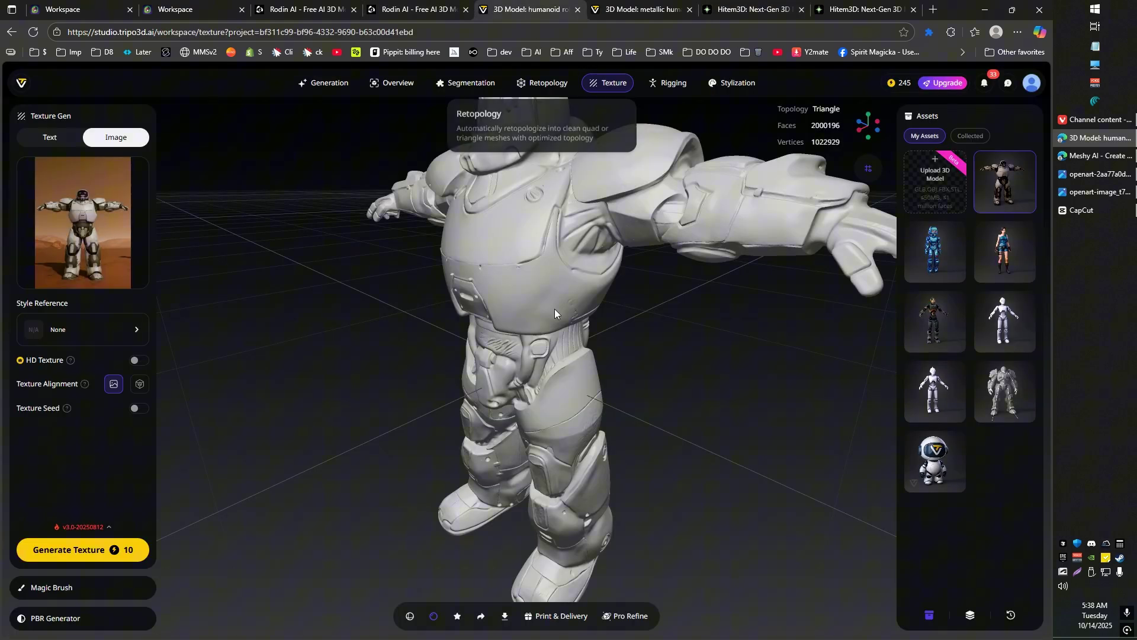
Examine the waist of Tripo's solid robot up close against the white robot's reference image
scroll(673, 421, "up", 6)
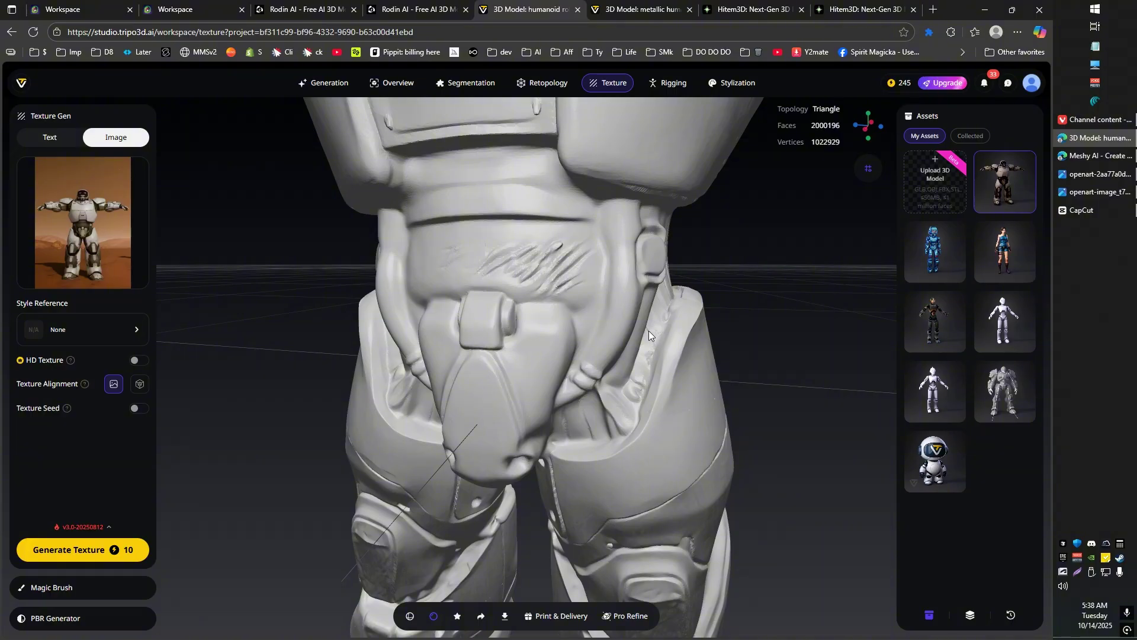
left_click(1087, 176)
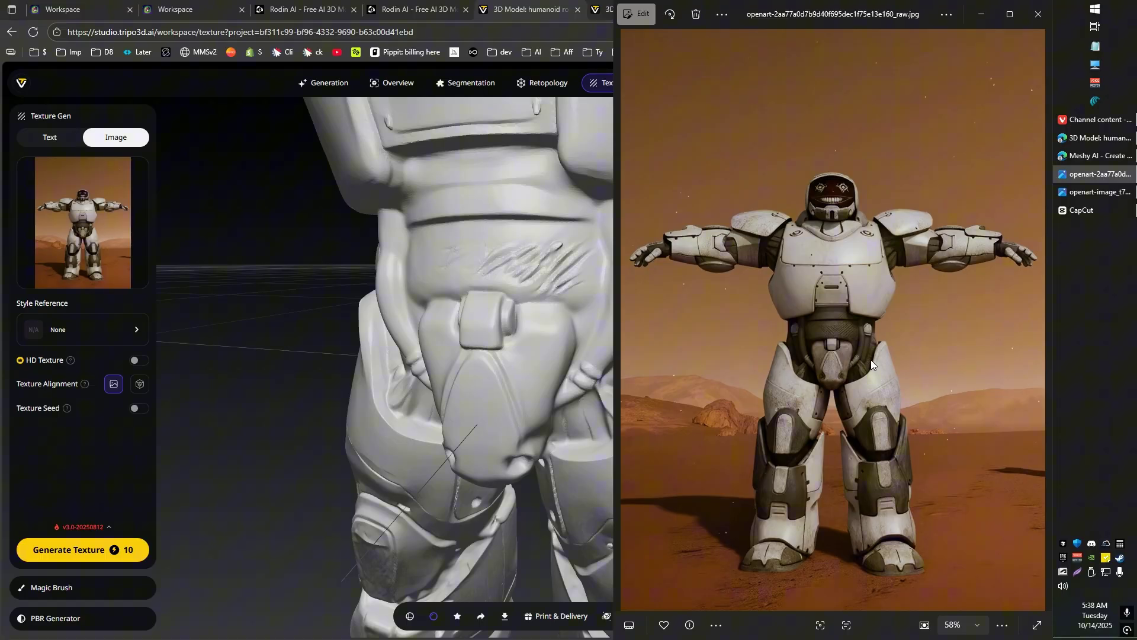
left_click(300, 320)
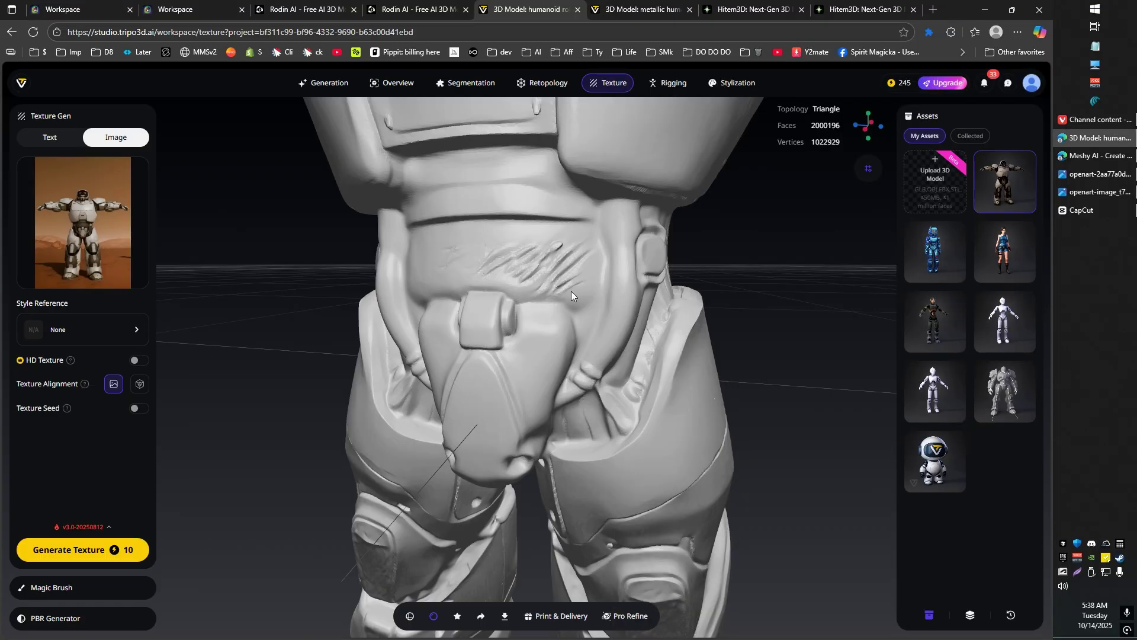
Inspect the waist and upper-leg geometry of Hitem3D's untextured robot up close
left_click(747, 9)
scroll(579, 356, "up", 5)
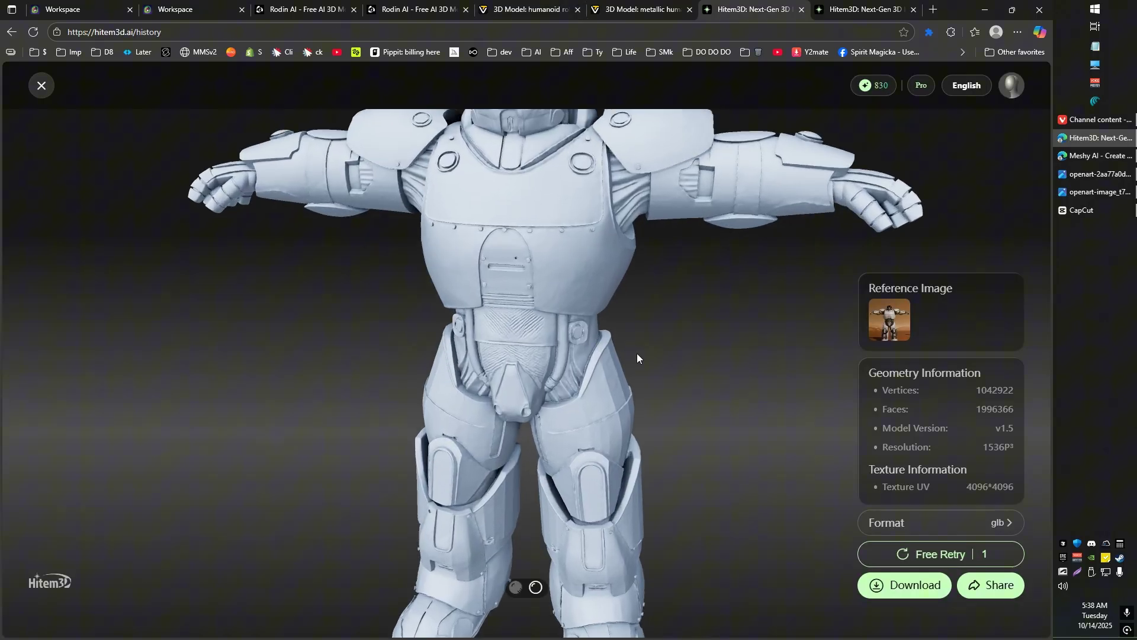
scroll(674, 361, "up", 5)
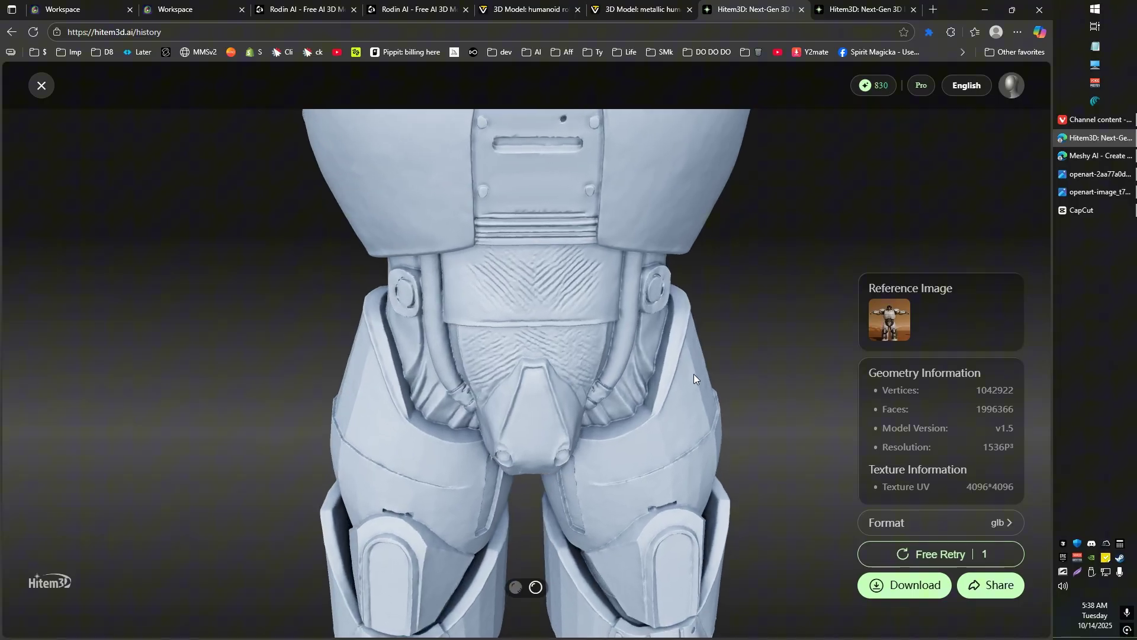
left_click_drag(698, 371, 599, 267)
Return to Tripo's solid robot and compare its waist detail up close and at full-body distance
left_click(528, 9)
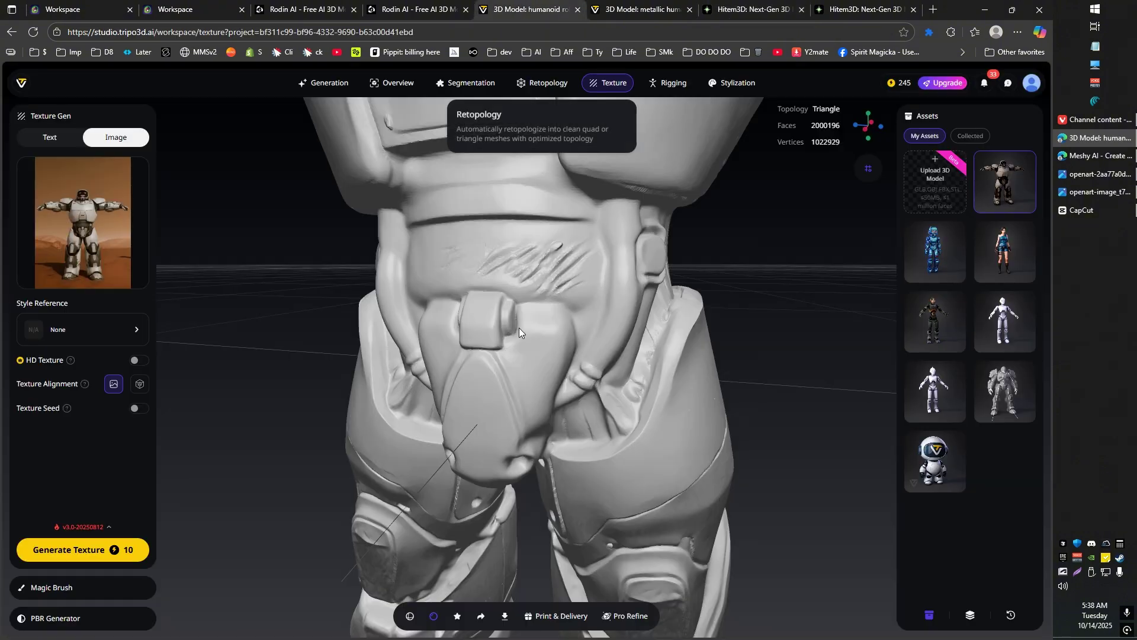
scroll(651, 350, "down", 6)
scroll(566, 326, "up", 4)
scroll(556, 317, "down", 4)
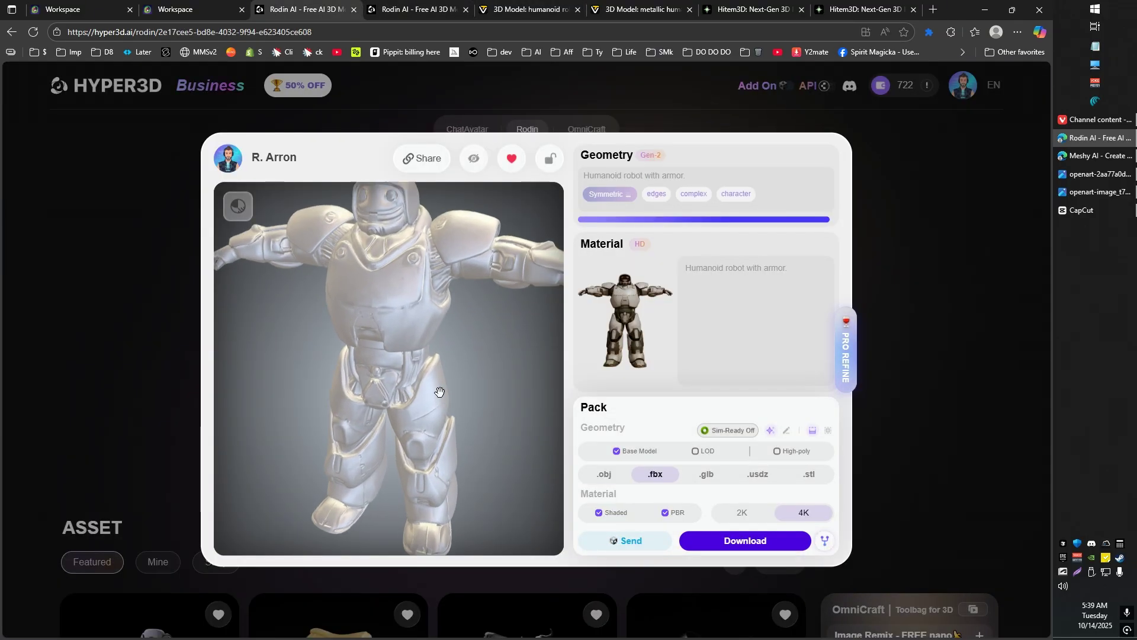
Rotate Rodin's untextured white robot to inspect its surface, and switch to Meshy's untextured white robot
left_click_drag(474, 368, 448, 343)
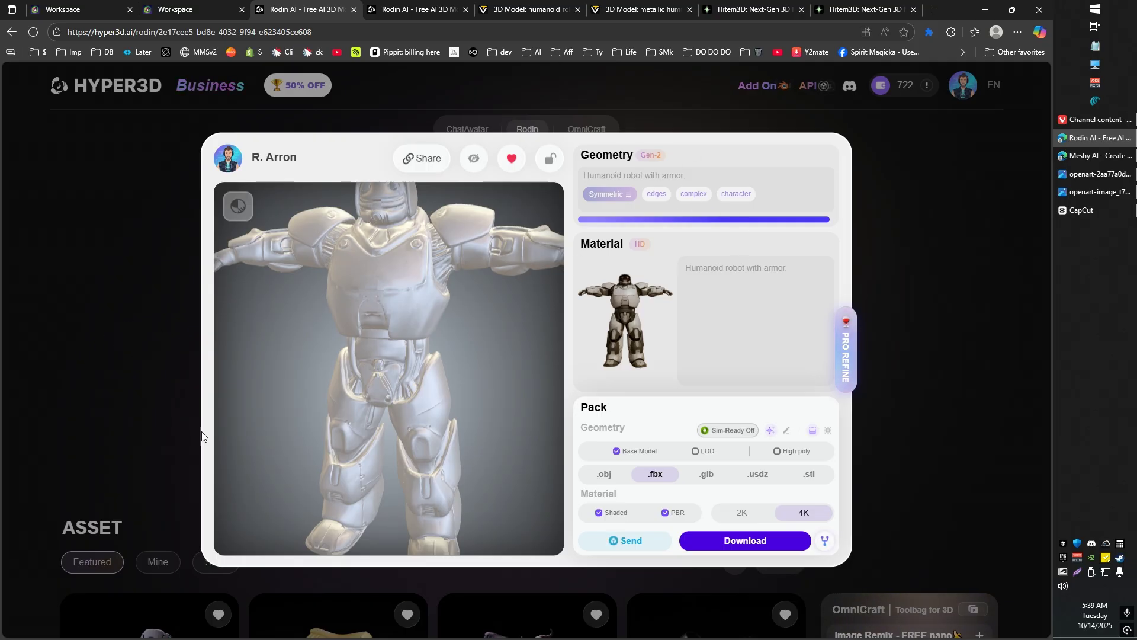
left_click_drag(479, 354, 350, 312)
left_click(180, 7)
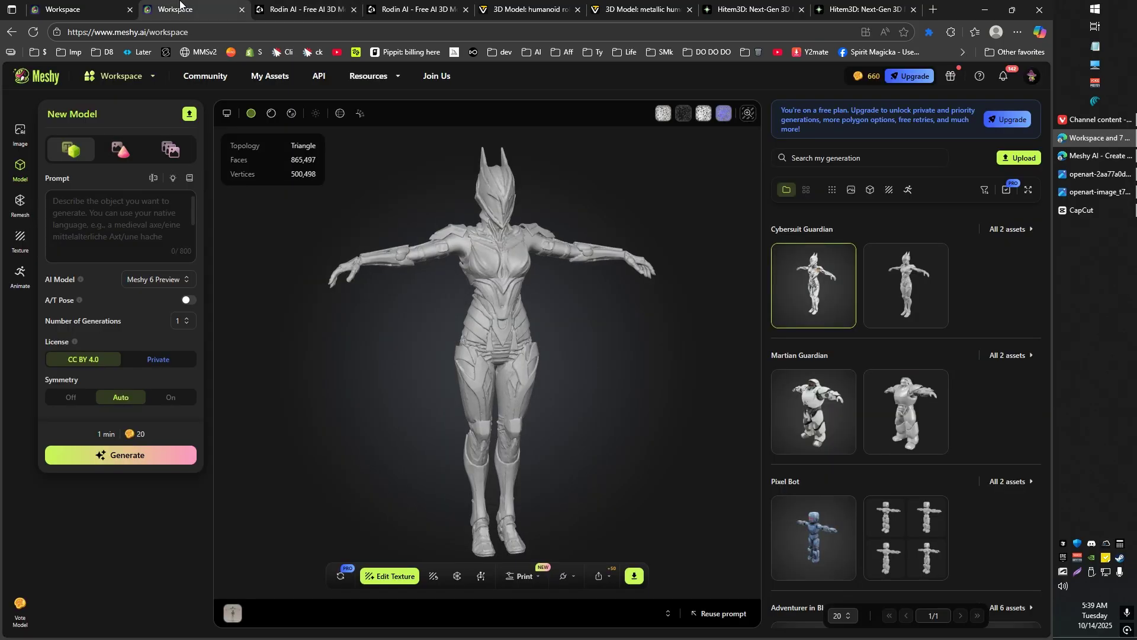
left_click(120, 6)
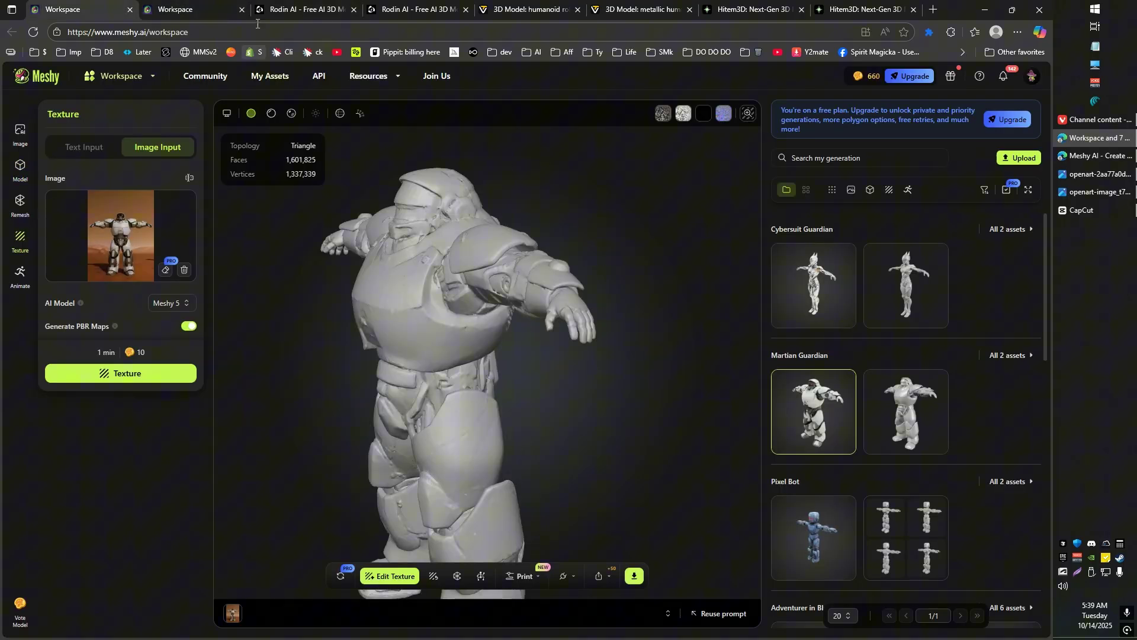
Turn Rodin's untextured robot once more, and return to Meshy's white robot to examine its full front
left_click(271, 9)
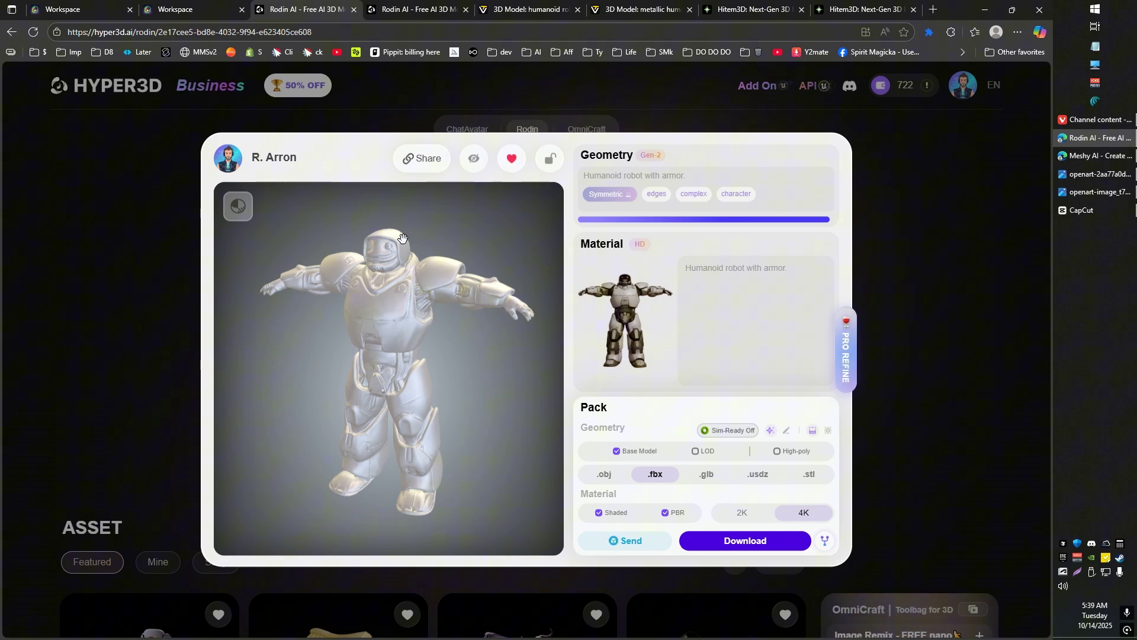
left_click_drag(429, 224, 303, 193)
left_click(115, 5)
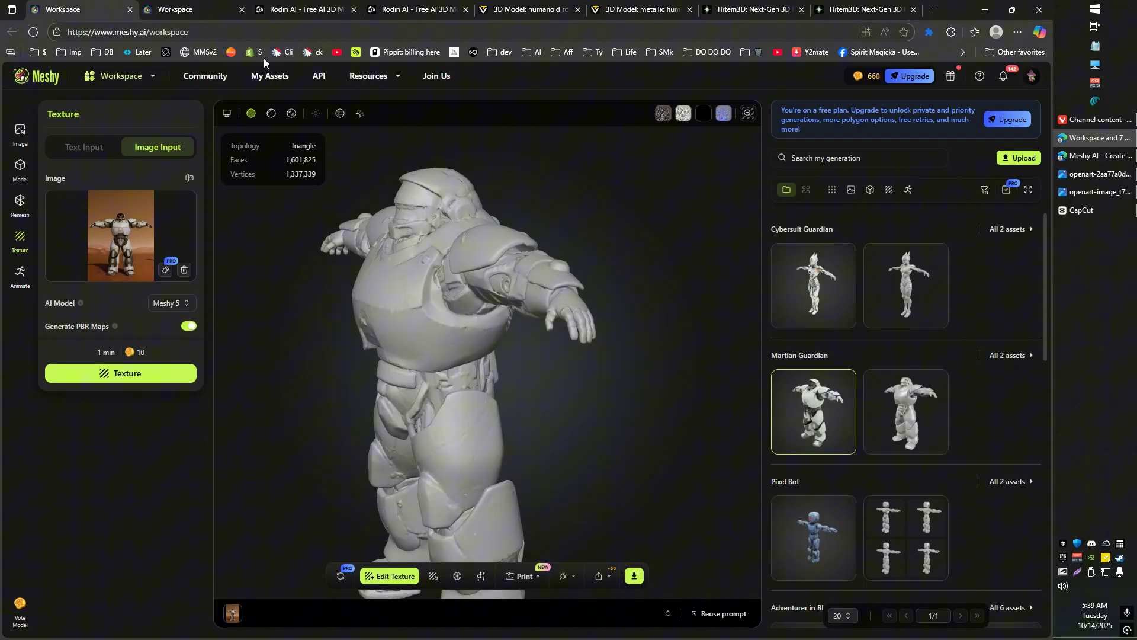
scroll(407, 245, "down", 2)
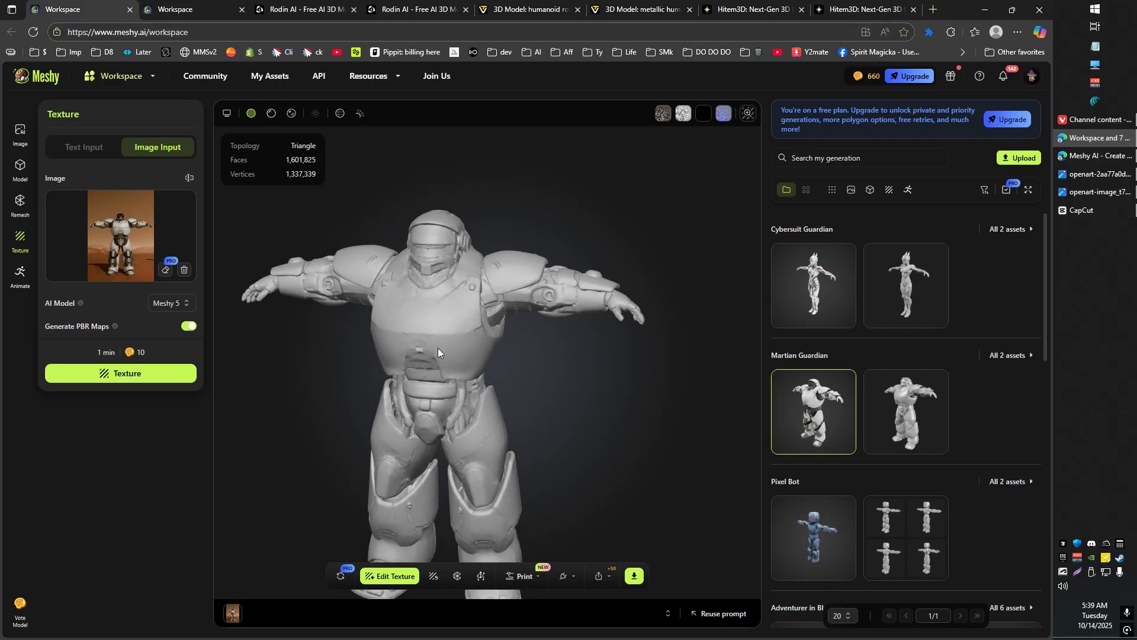
left_click_drag(438, 347, 473, 290)
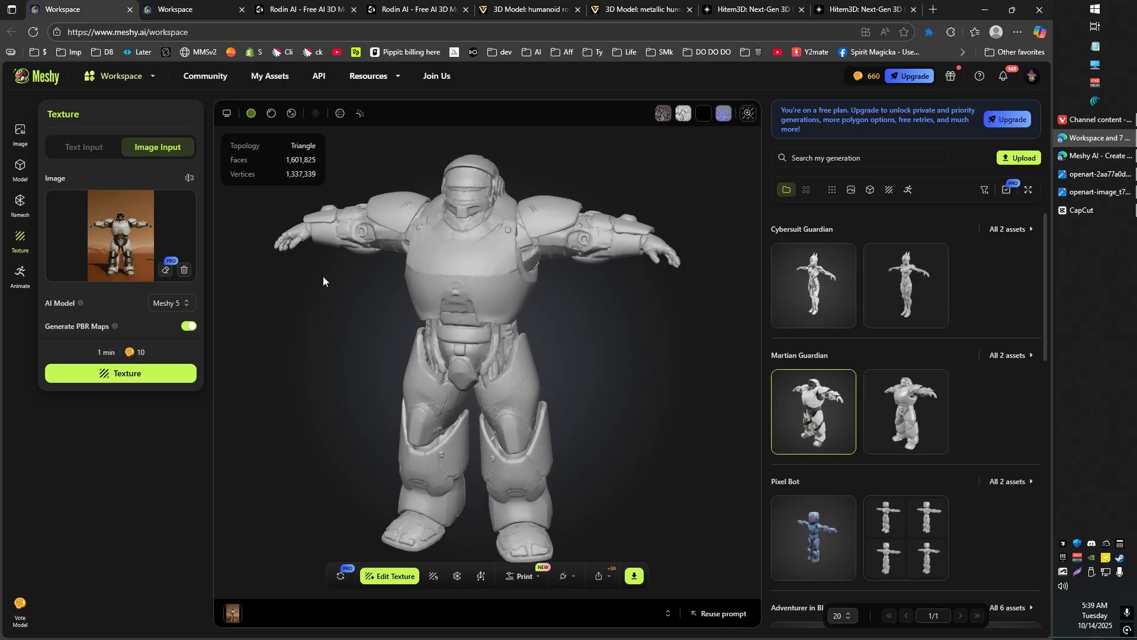
Compare the front geometry of Rodin's untextured white robot with Tripo's solid version
left_click(307, 5)
left_click_drag(421, 262, 401, 231)
left_click(505, 6)
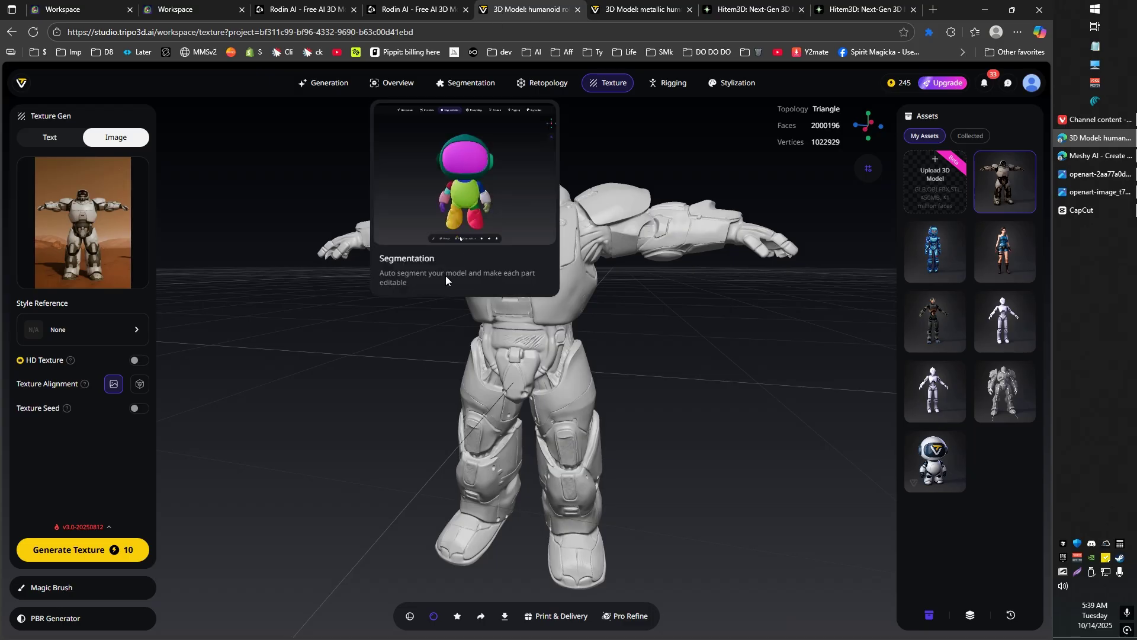
left_click_drag(648, 312, 650, 358)
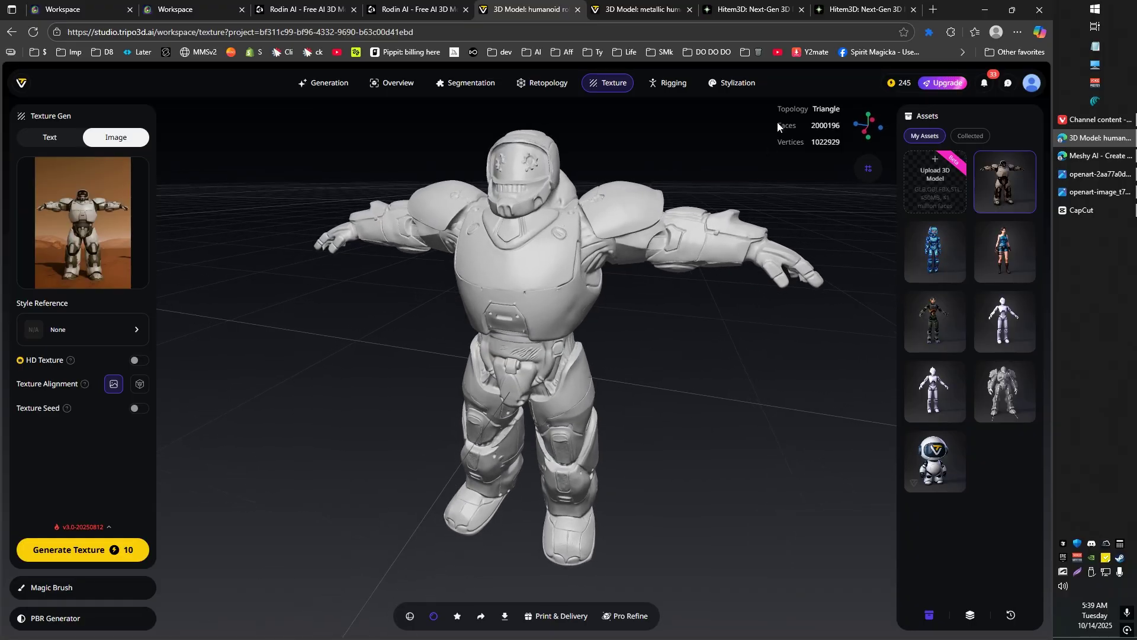
Examine the front of Hitem3D's untextured white robot at several distances and angles
left_click(749, 9)
mouse_move(670, 317)
left_mouse_down()
mouse_move(680, 332)
mouse_move(684, 319)
left_mouse_up()
scroll(692, 324, "down", 2)
scroll(692, 328, "up", 5)
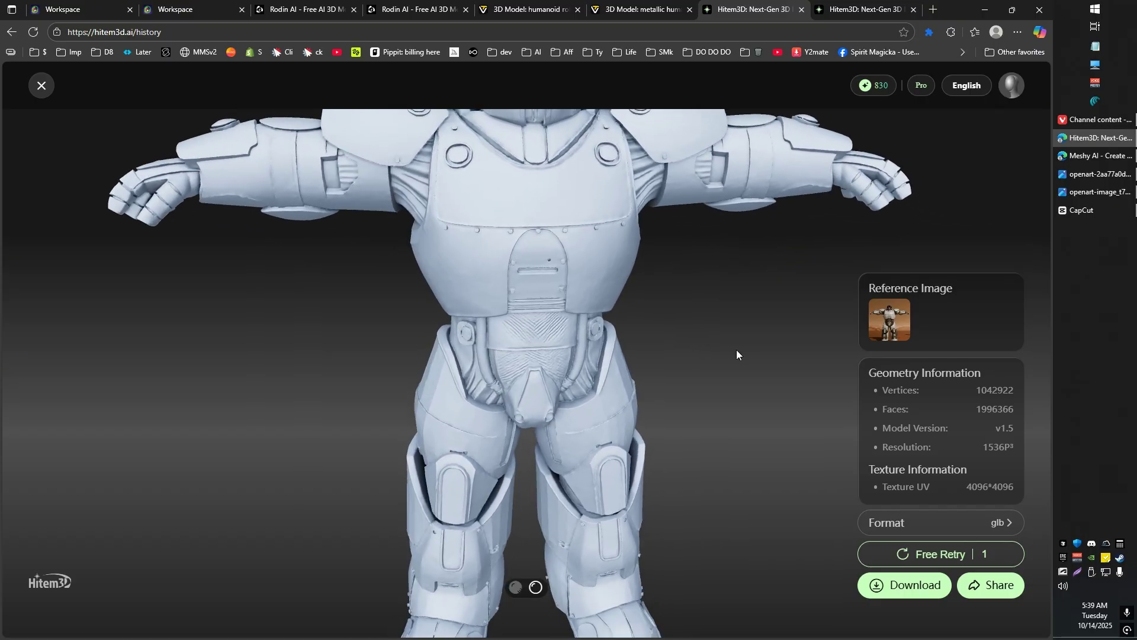
left_click_drag(739, 350, 710, 347)
Display Hitem3D's white robot with its texture and compare its front with the reference image
left_click(516, 588)
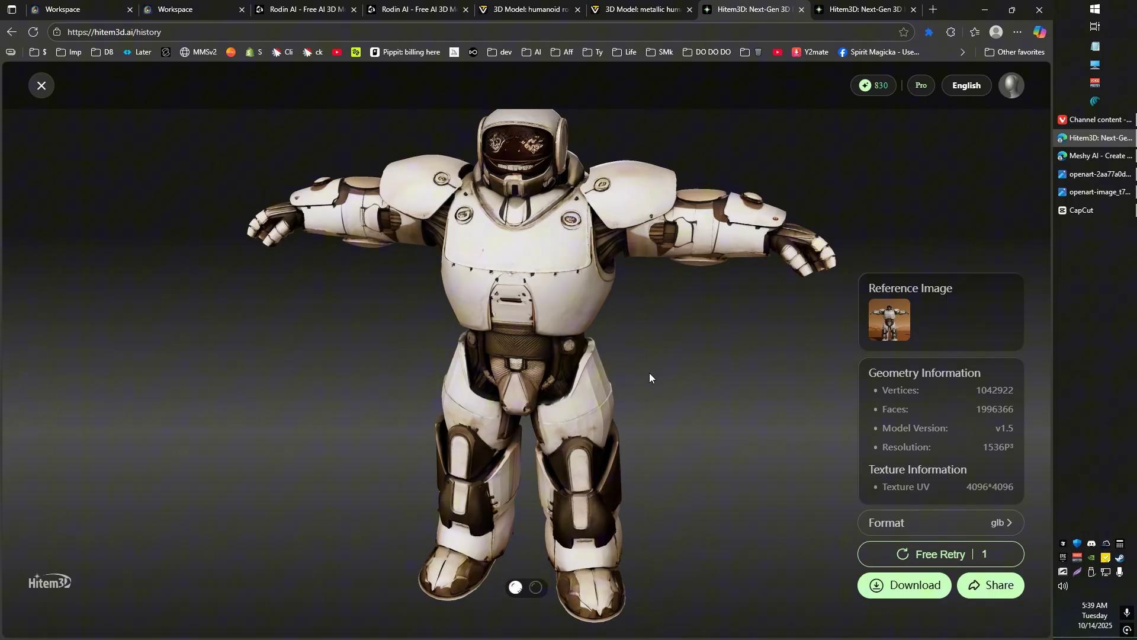
left_click_drag(652, 371, 761, 314)
left_click(1081, 178)
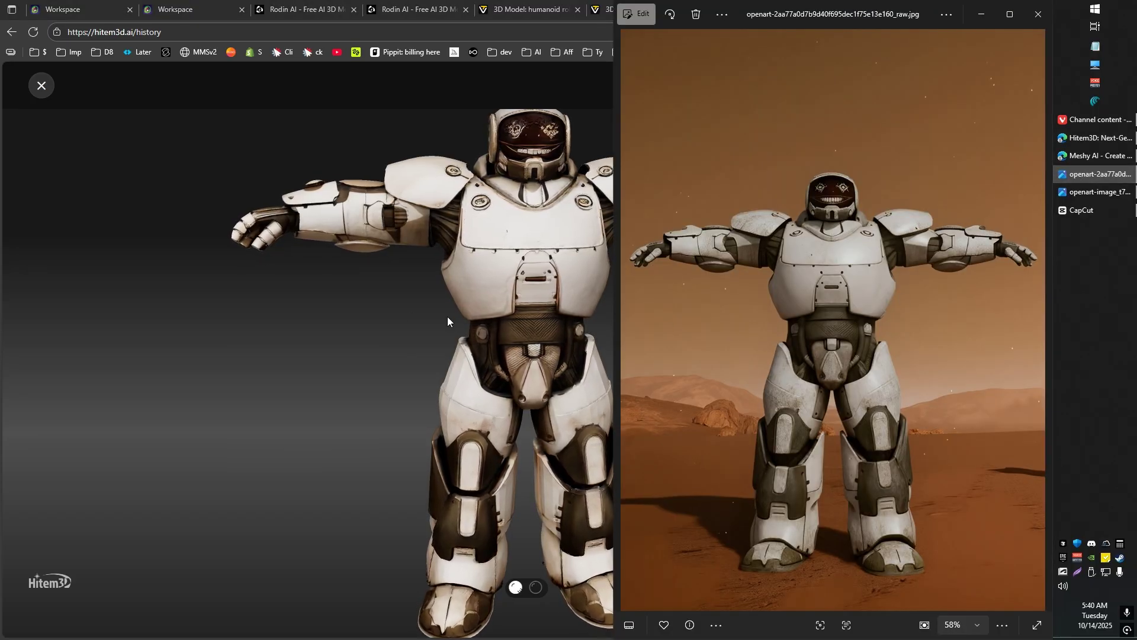
left_click(382, 298)
Rotate Hitem3D's textured white robot from the side to the front and inspect its texture near and far
left_click_drag(422, 317, 509, 351)
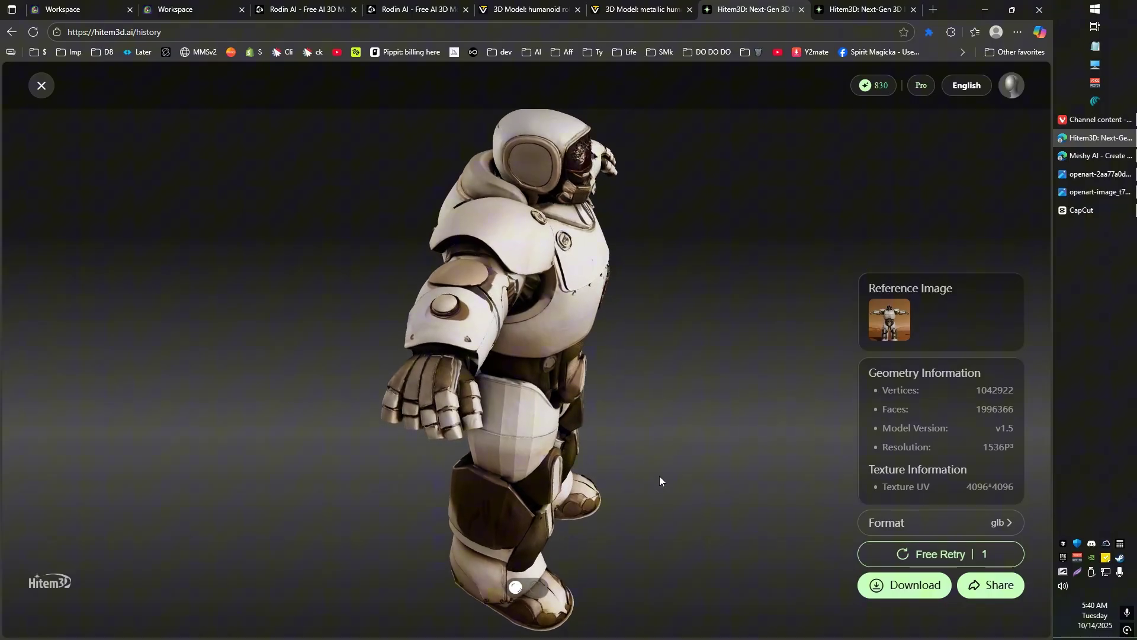
scroll(333, 329, "down", 5)
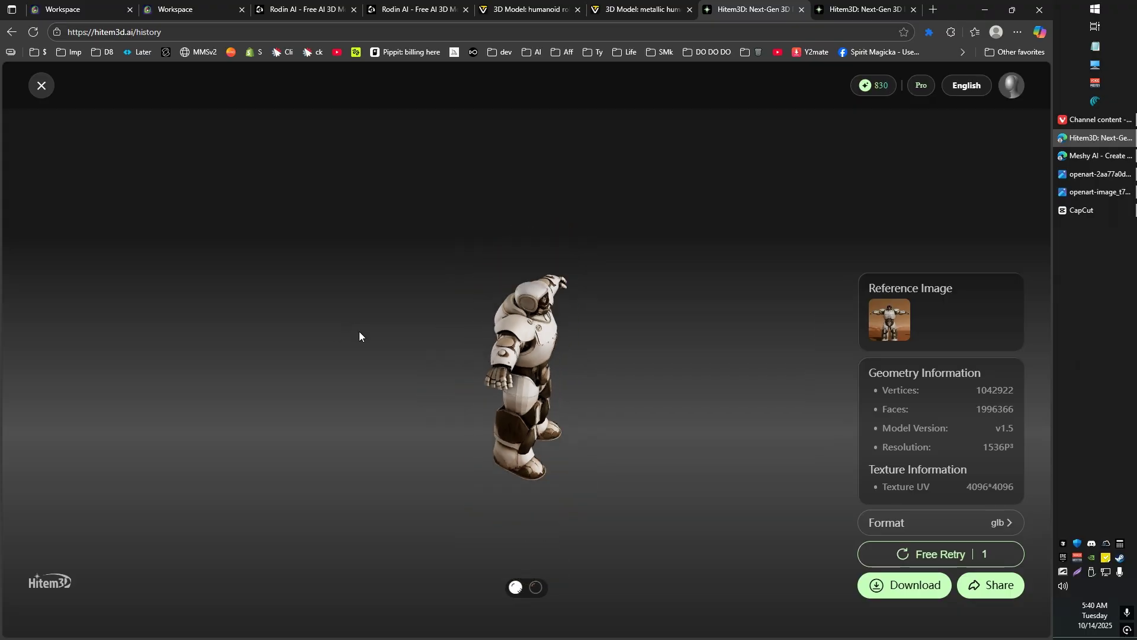
left_click_drag(370, 347, 746, 328)
scroll(694, 334, "up", 5)
scroll(671, 343, "up", 5)
scroll(701, 325, "down", 5)
scroll(666, 366, "down", 3)
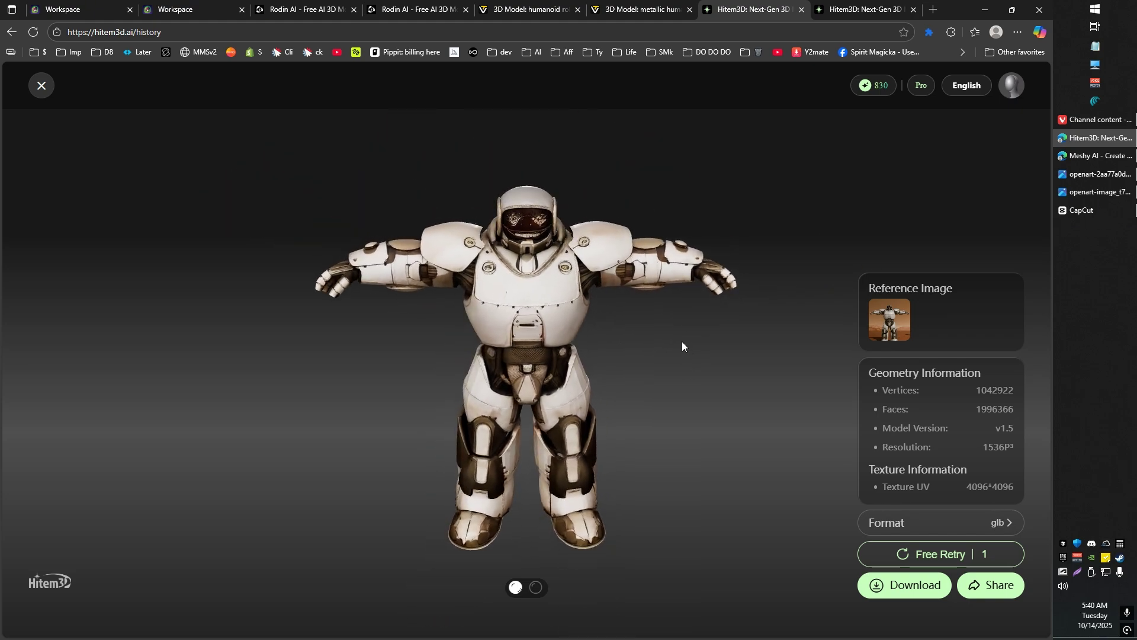
scroll(674, 348, "up", 2)
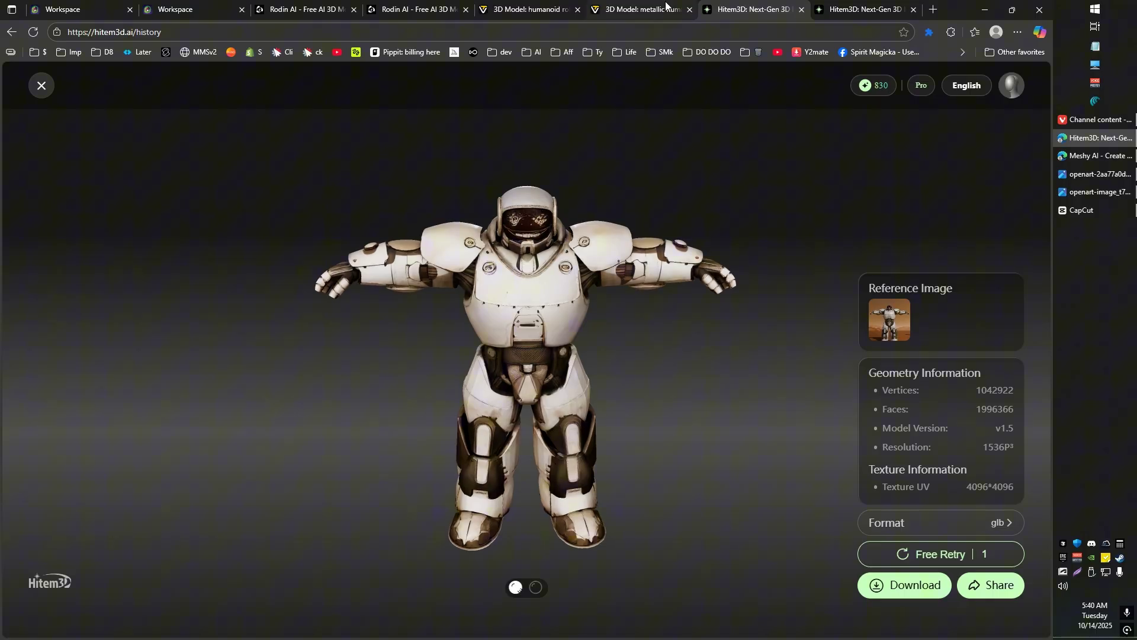
Check Meshy's untextured white robot against Hitem3D's textured version, viewing the latter from far away
left_click(88, 7)
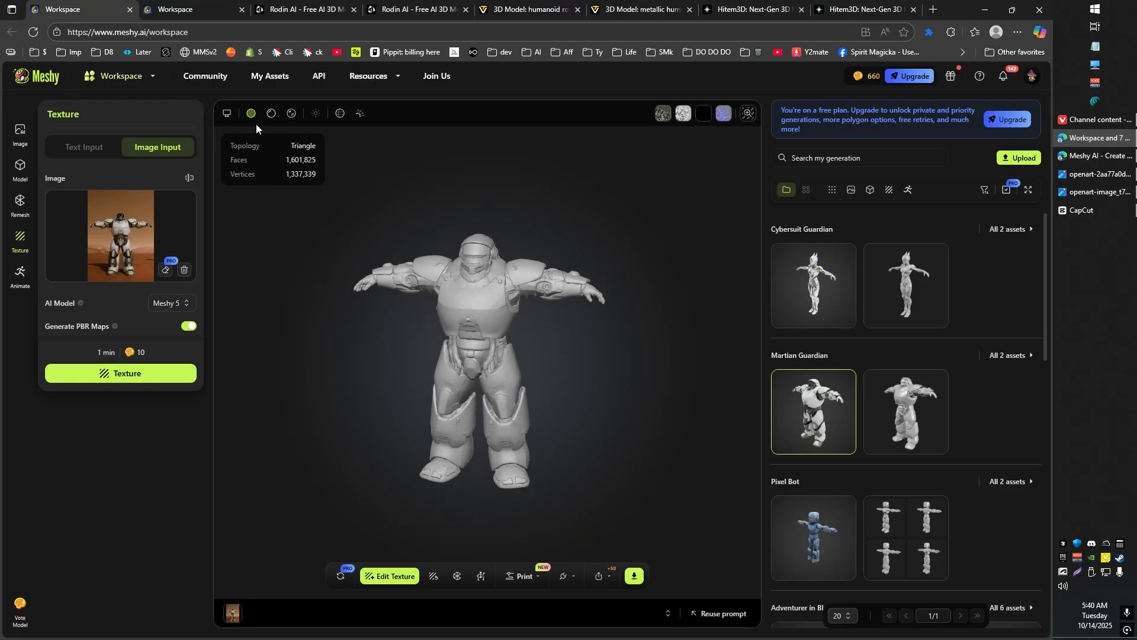
left_click(745, 10)
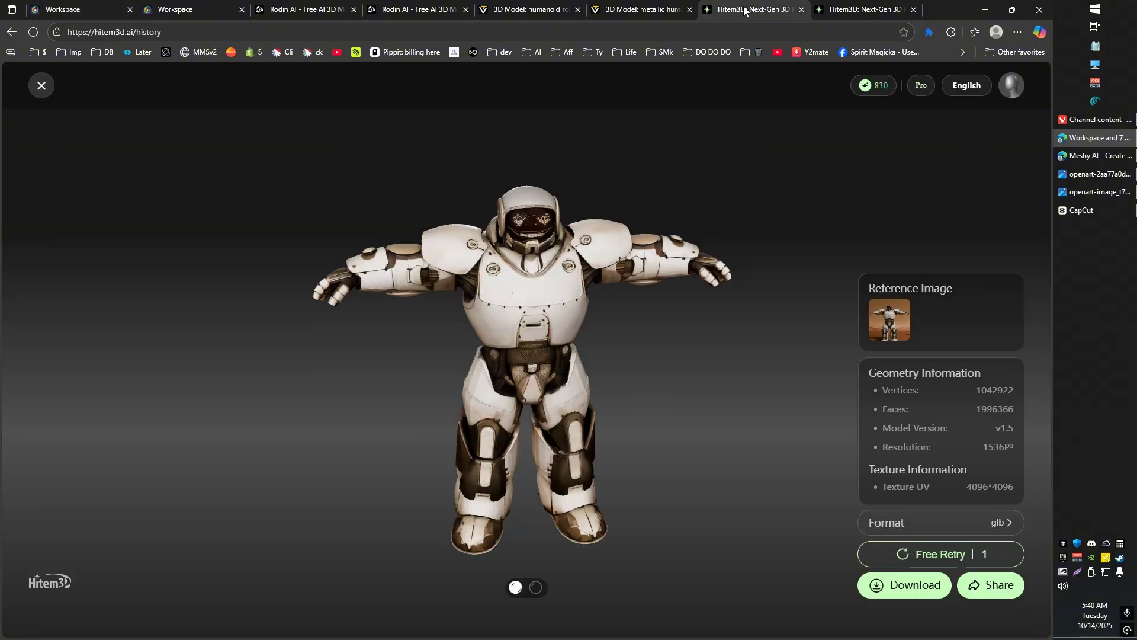
scroll(618, 370, "down", 5)
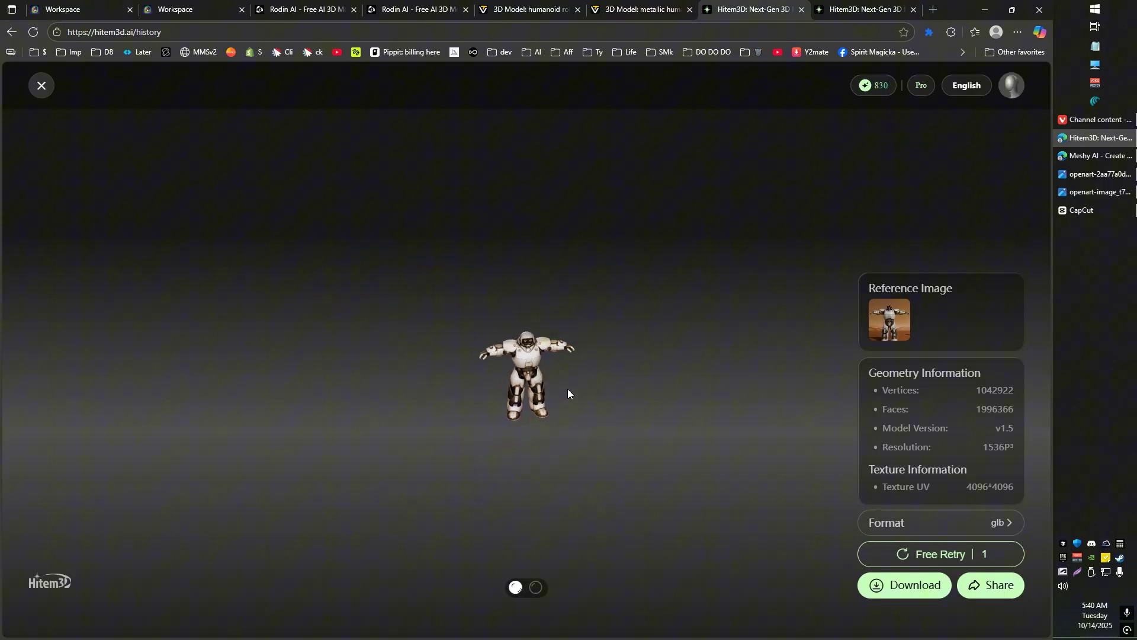
Inspect Hitem3D's textured white robot up close from slightly different front angles
mouse_move(573, 396)
left_mouse_down()
mouse_move(675, 396)
mouse_move(518, 385)
mouse_move(568, 383)
left_mouse_up()
scroll(563, 400, "up", 5)
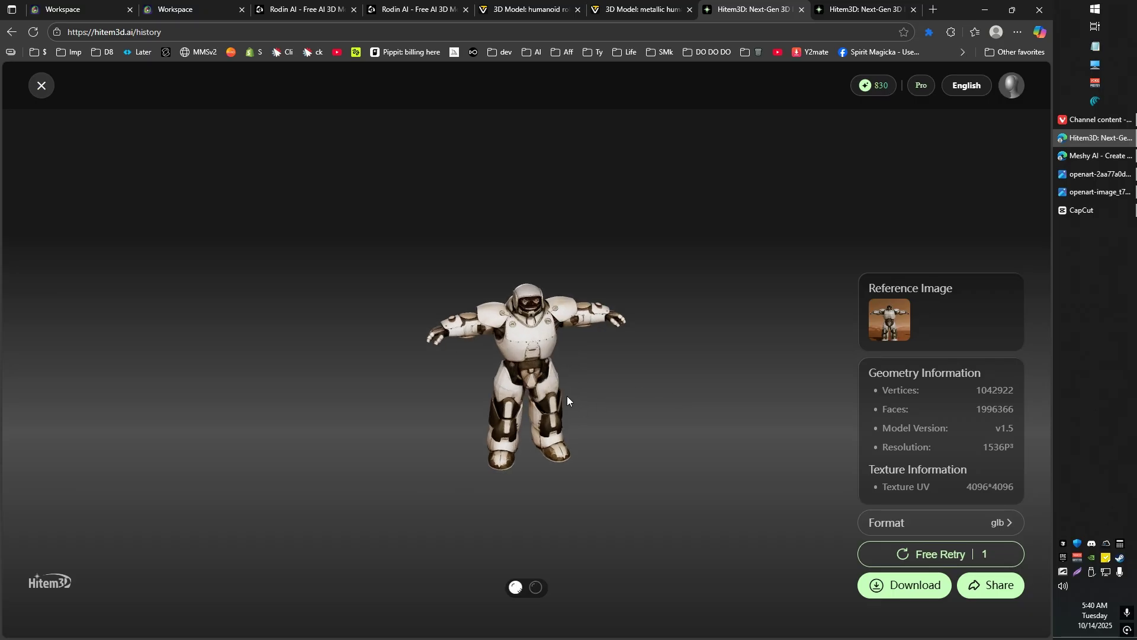
scroll(599, 401, "up", 3)
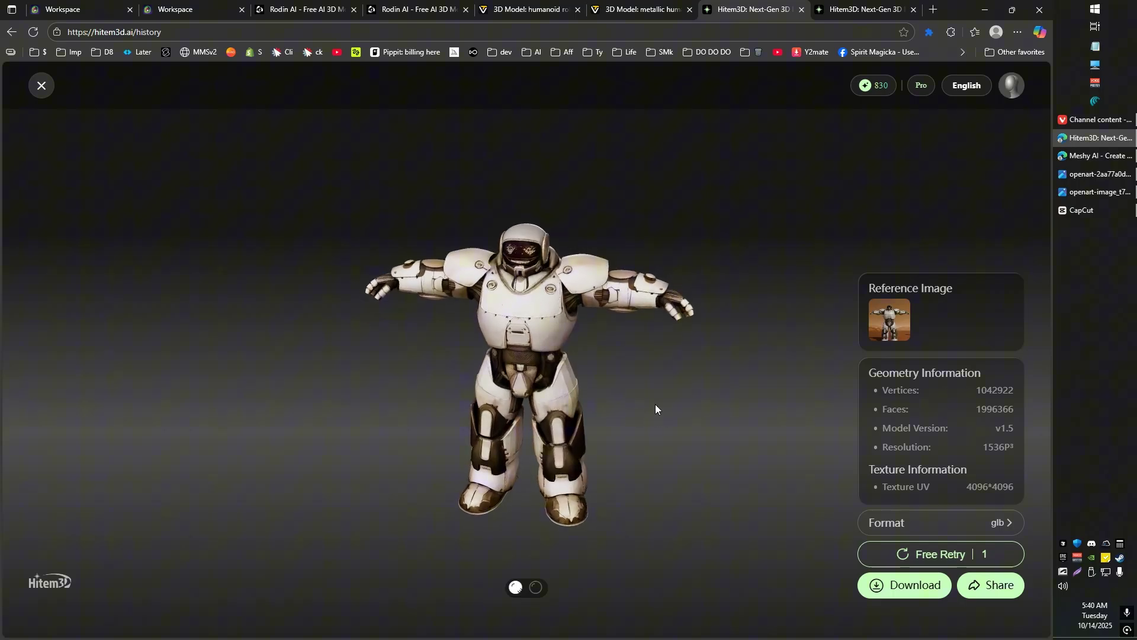
left_click_drag(655, 404, 595, 409)
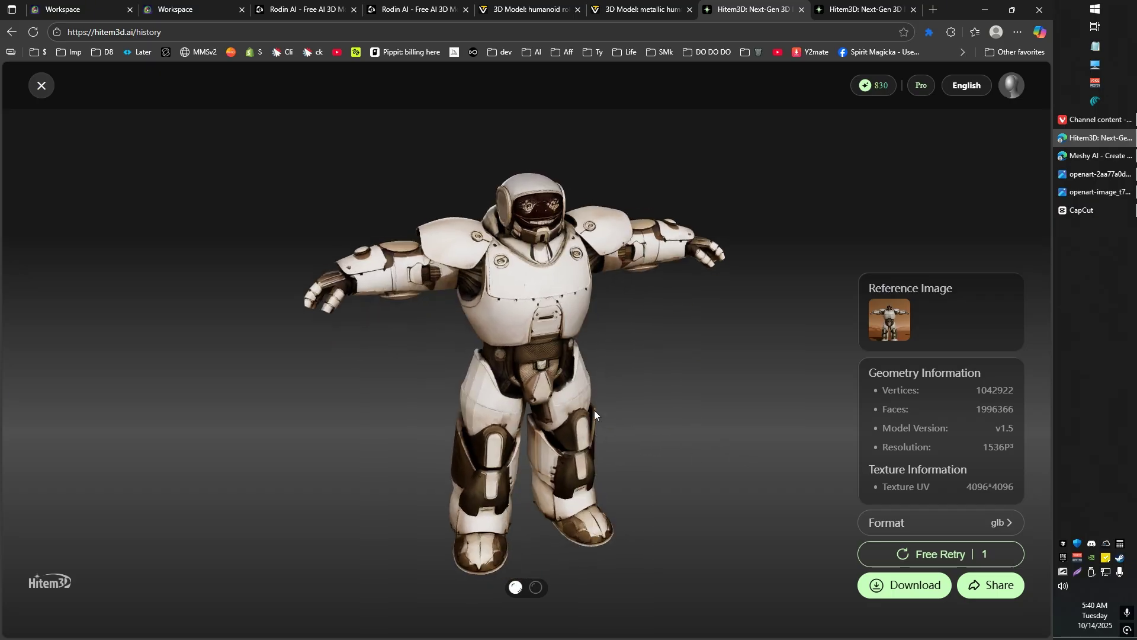
Display Hitem3D's metallic horned humanoid without its texture and examine the body geometry up close from an angle
left_click(830, 7)
left_click_drag(671, 246, 525, 325)
left_click(536, 588)
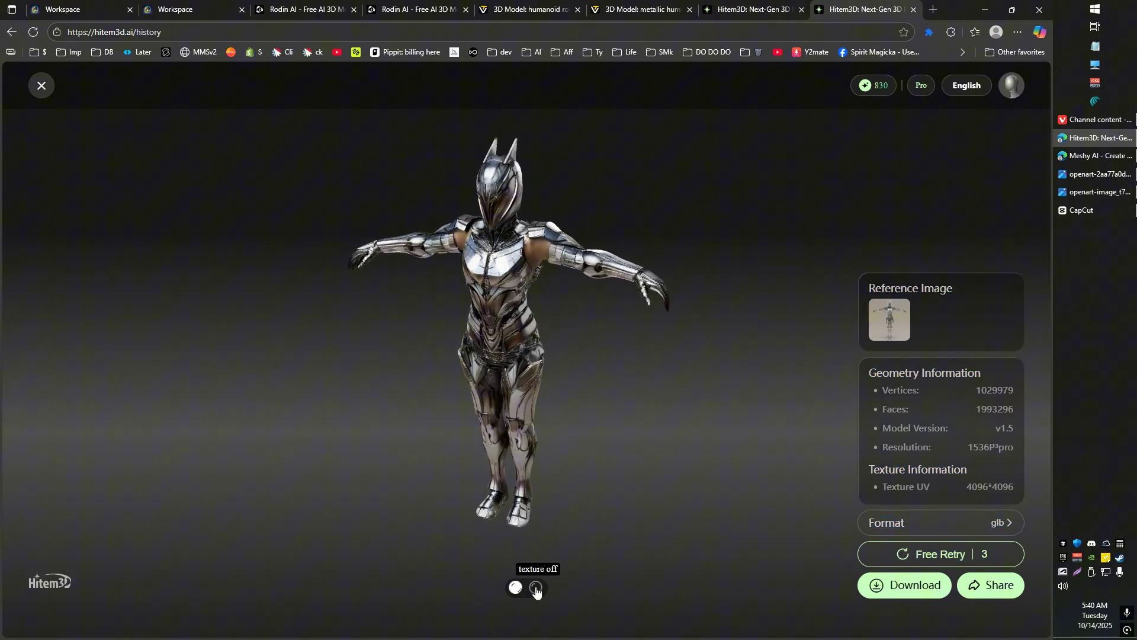
left_click(536, 588)
left_click_drag(507, 279, 569, 269)
scroll(554, 304, "up", 3)
scroll(516, 266, "up", 3)
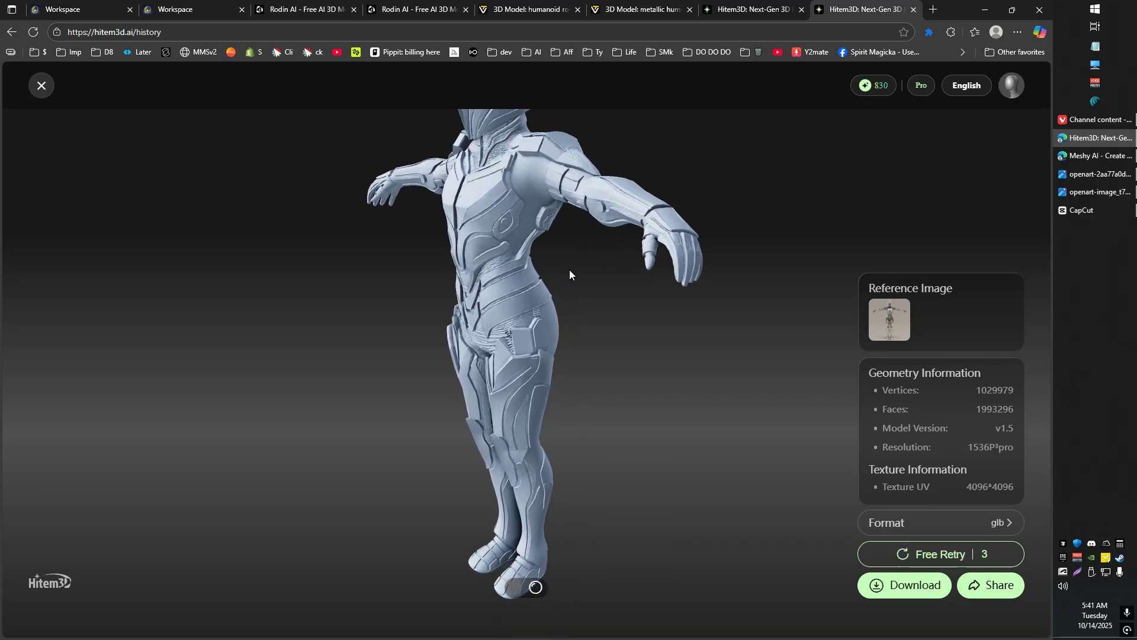
Compare the front of Hitem3D's untextured metallic humanoid with its reference image, and return to the full model view
left_click(1087, 173)
left_click(1065, 194)
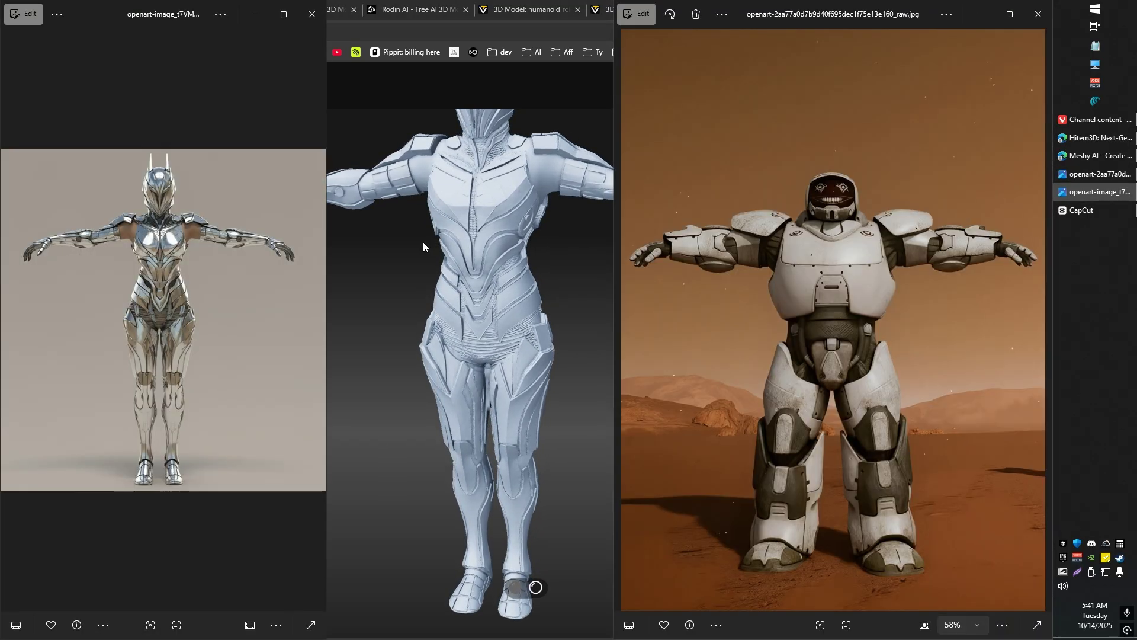
left_click(380, 358)
scroll(409, 379, "down", 2)
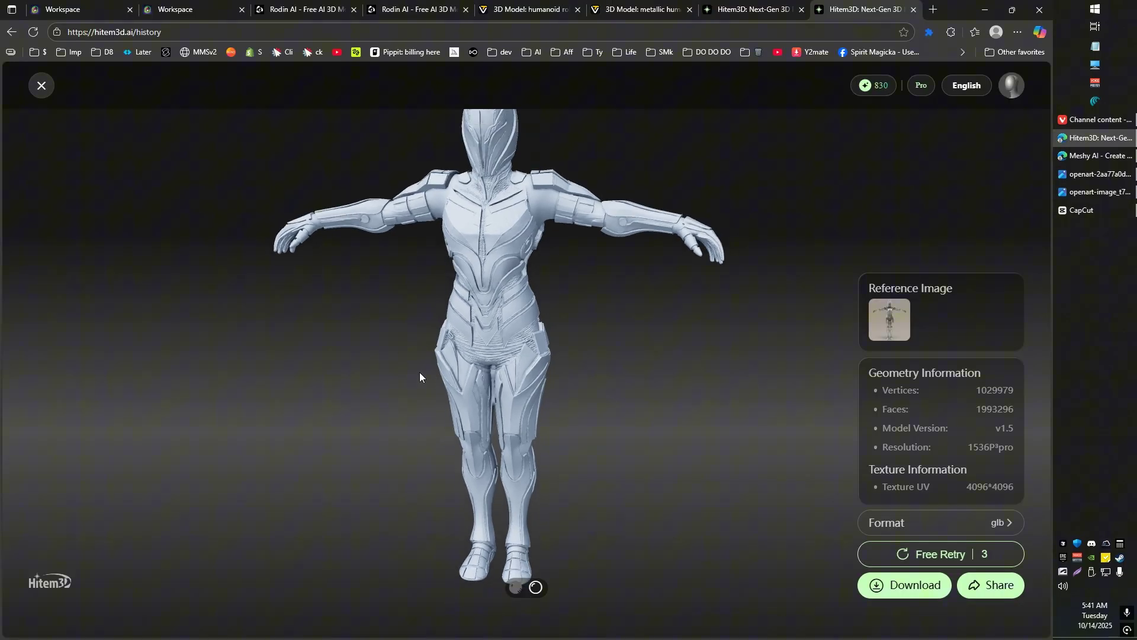